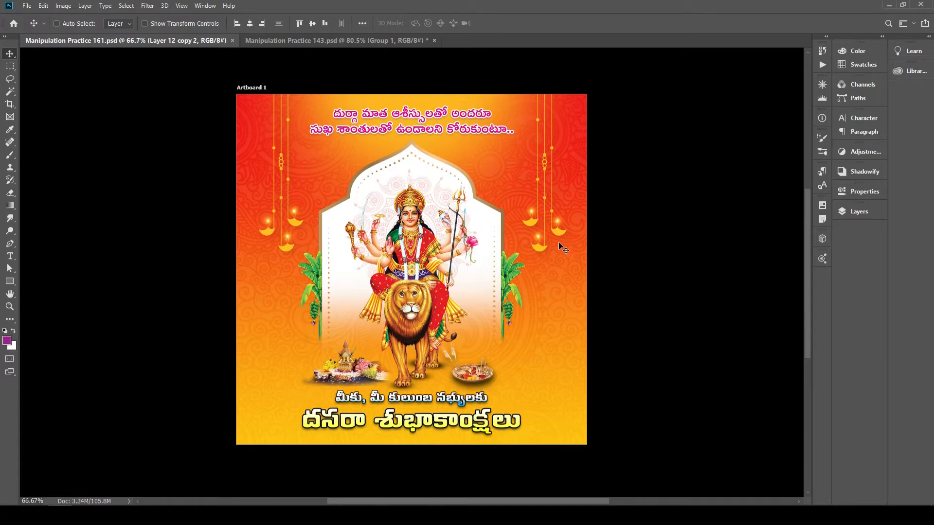
- Paint black with a 200 px brush on the goddess image's layer mask in the area beside the puja plate
key(F7)
key(ctrl)
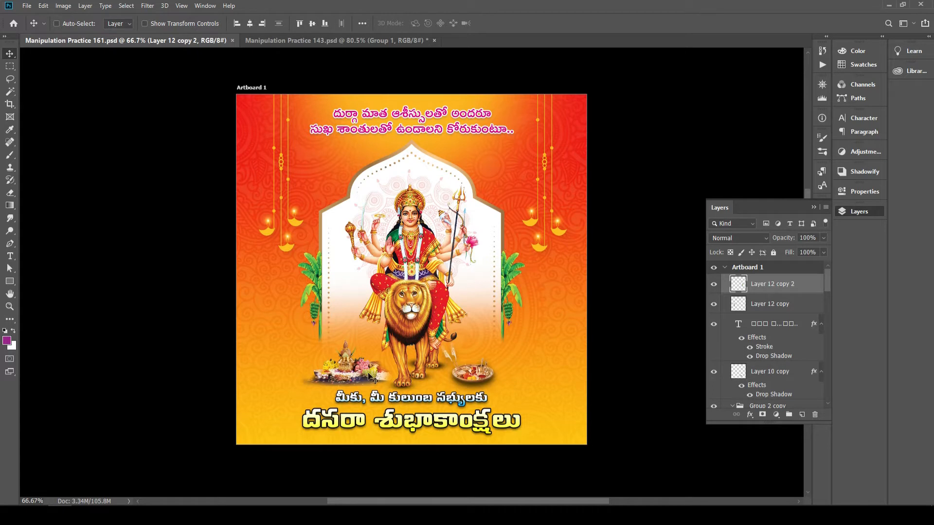
key(ctrl+minus)
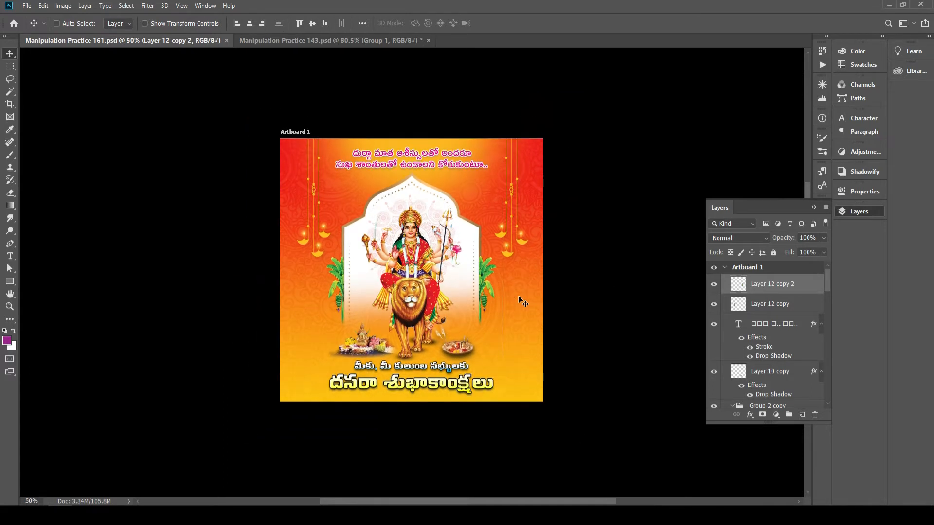
drag(511, 284, 448, 279)
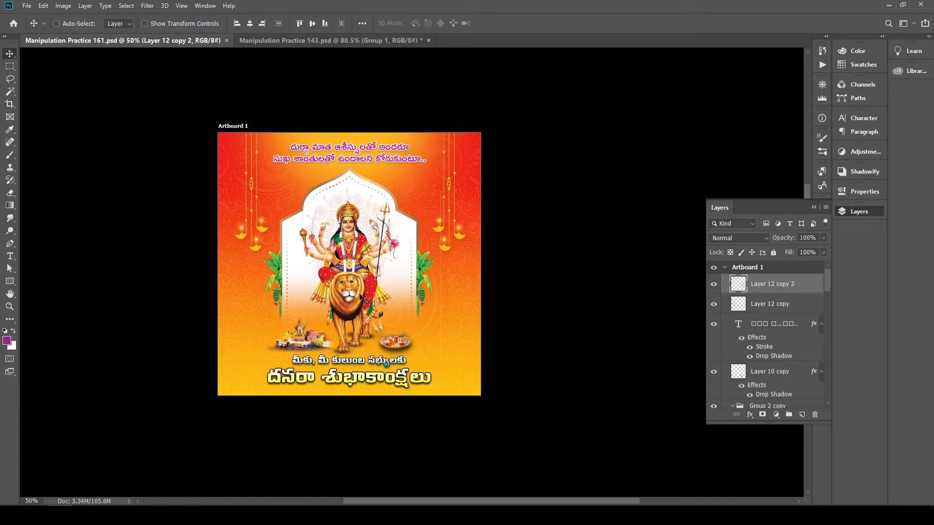
ctrl+click(340, 284)
click(768, 399)
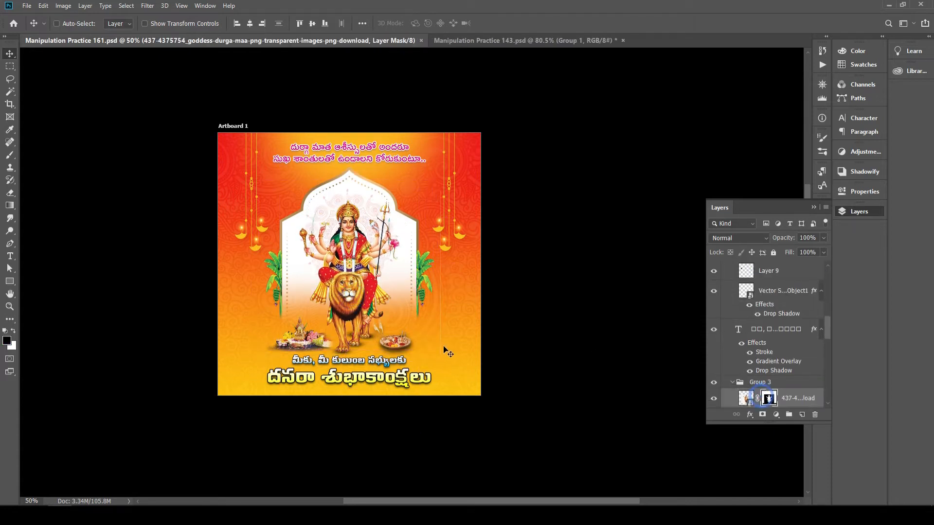
key(b)
key(bracketleft)
key(bracketleft)
key(bracketleft)
key(bracketleft)
key(bracketleft)
key(bracketleft)
key(bracketleft)
key(bracketleft)
key(bracketleft)
key(bracketleft)
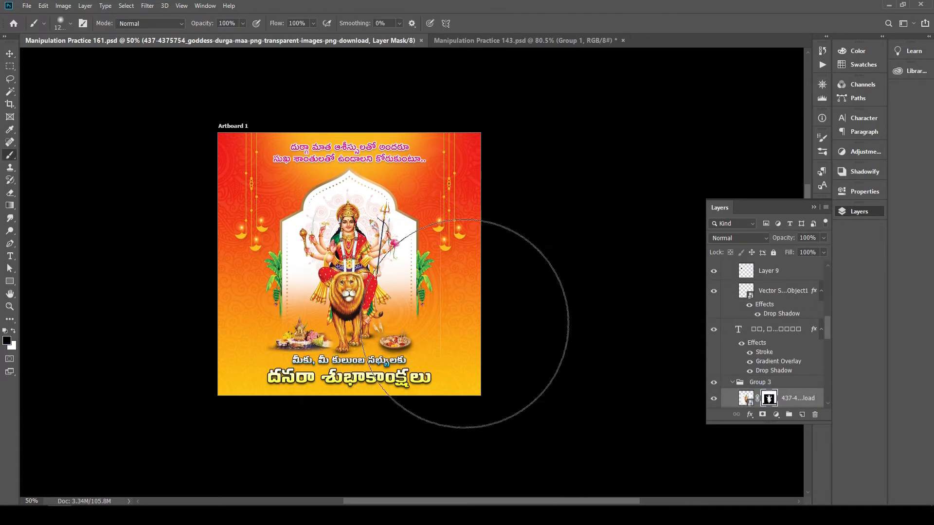
key(bracketleft)
key(bracketleft)
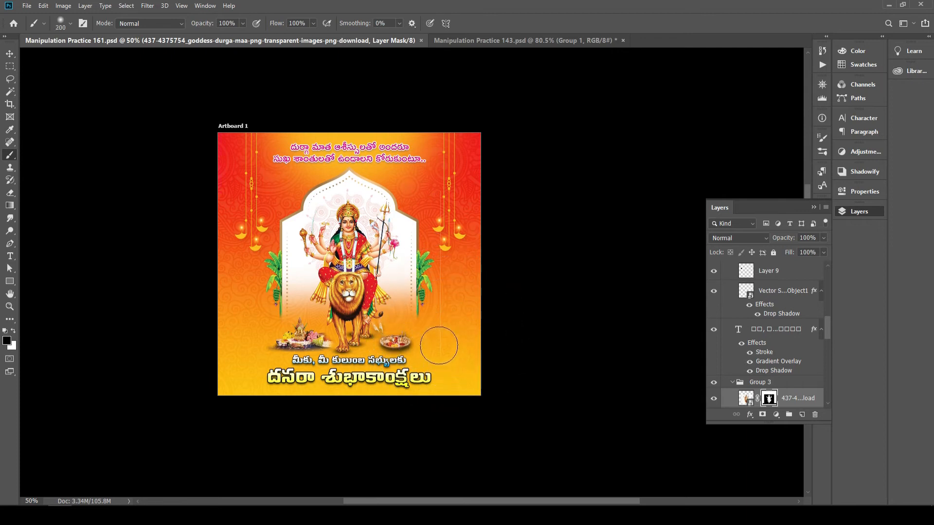
drag(448, 374, 427, 355)
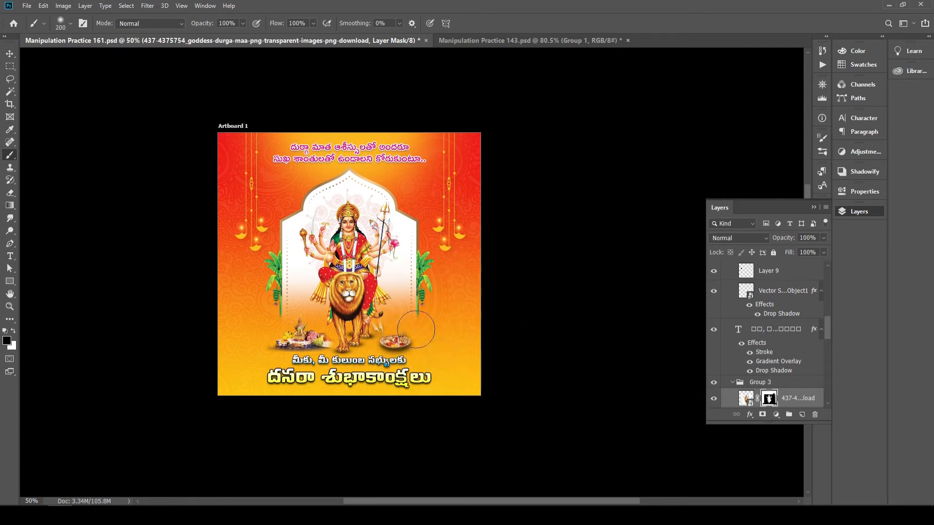
key(v)
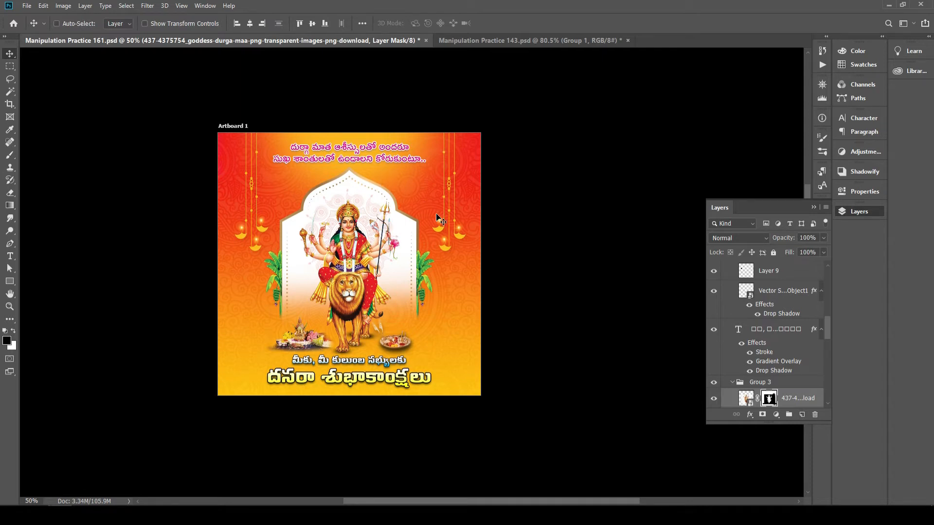
- Duplicate Artboard 1 with all its contents and place the copy to the right of the original
click(859, 212)
scroll(459, 218, up, 1)
key(ctrl+minus)
drag(486, 271, 427, 265)
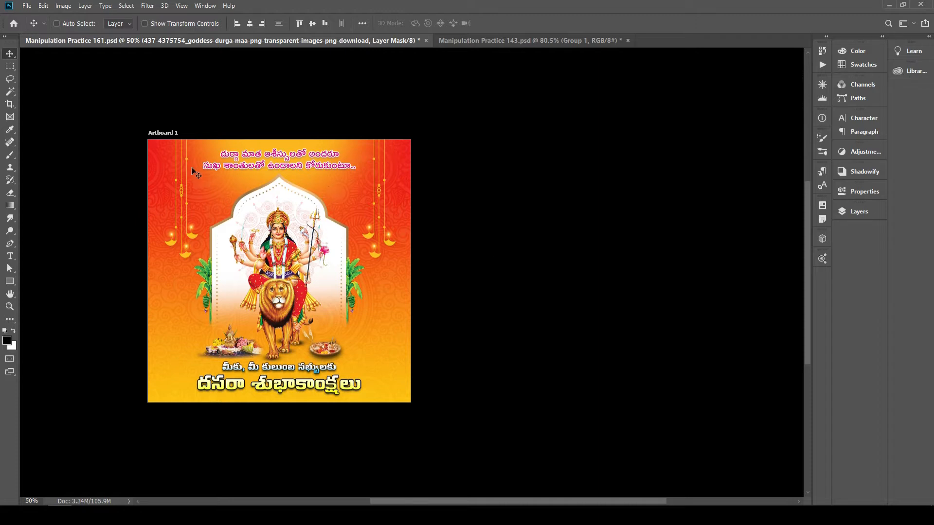
right_click(323, 187)
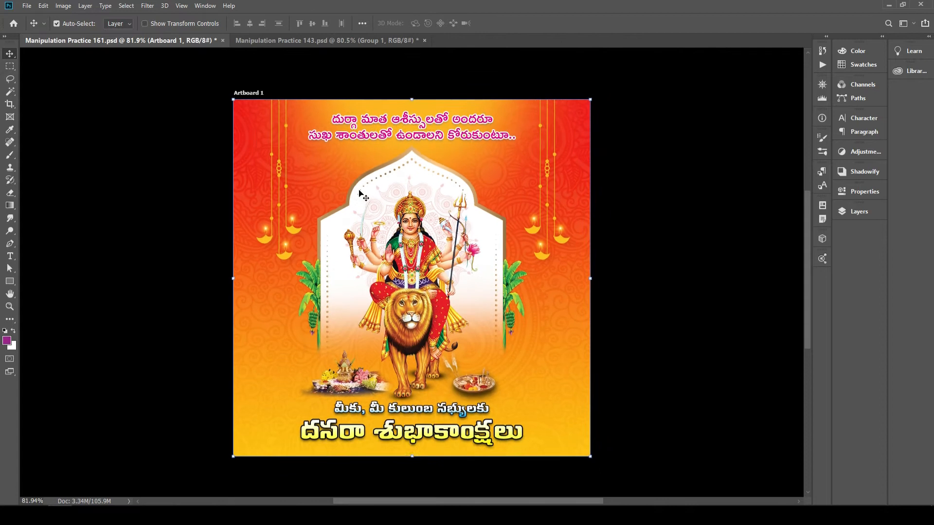
key(ctrl+minus)
drag(486, 263, 428, 258)
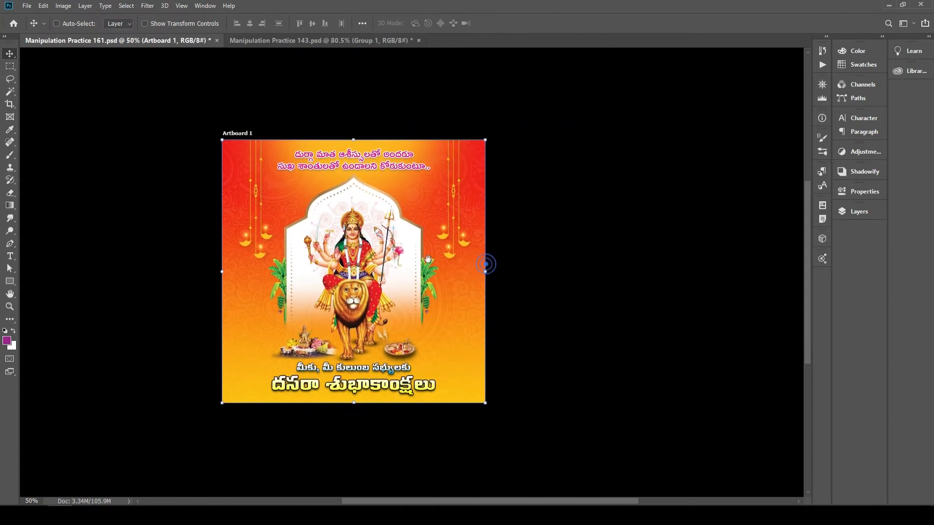
alt+drag(323, 189, 608, 186)
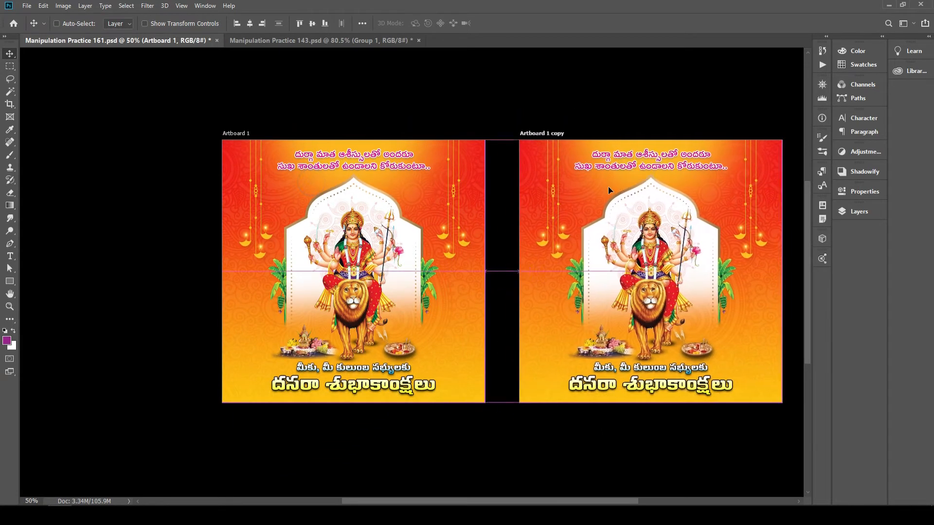
drag(641, 77, 493, 83)
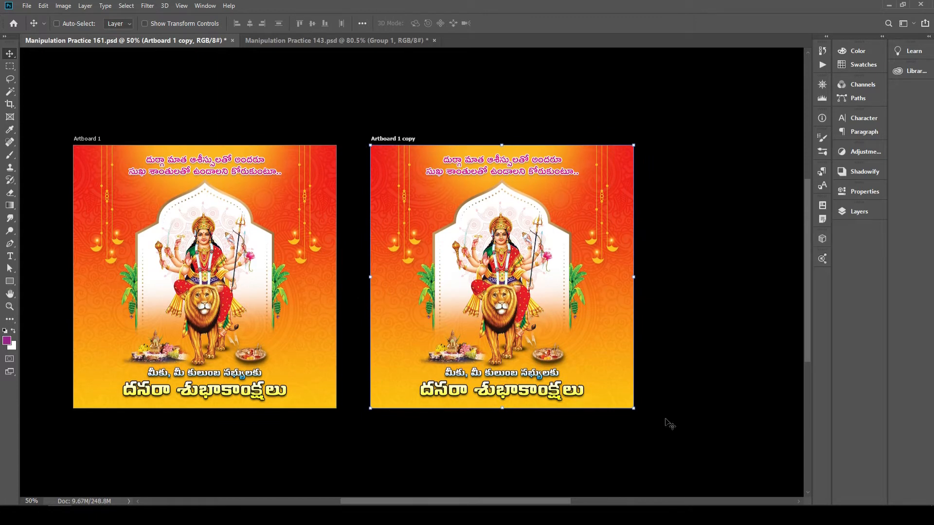
right_click(16, 58)
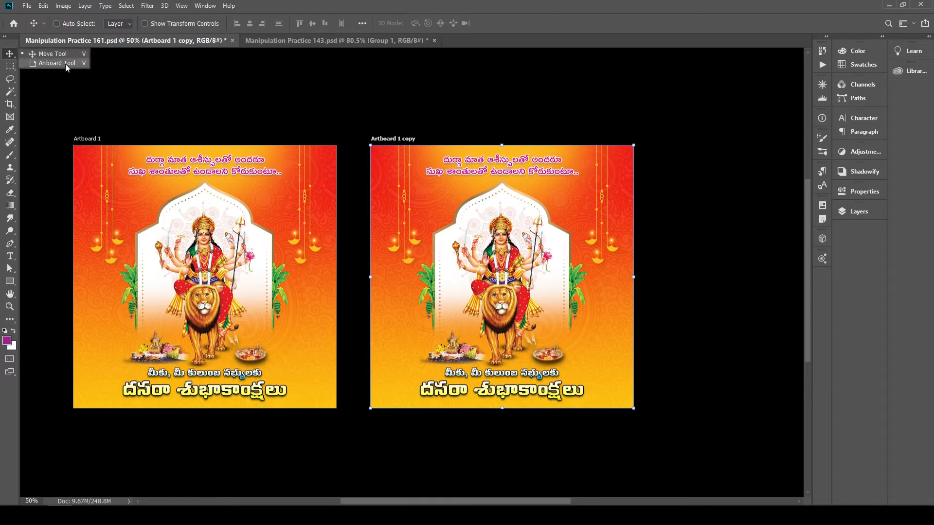
click(15, 53)
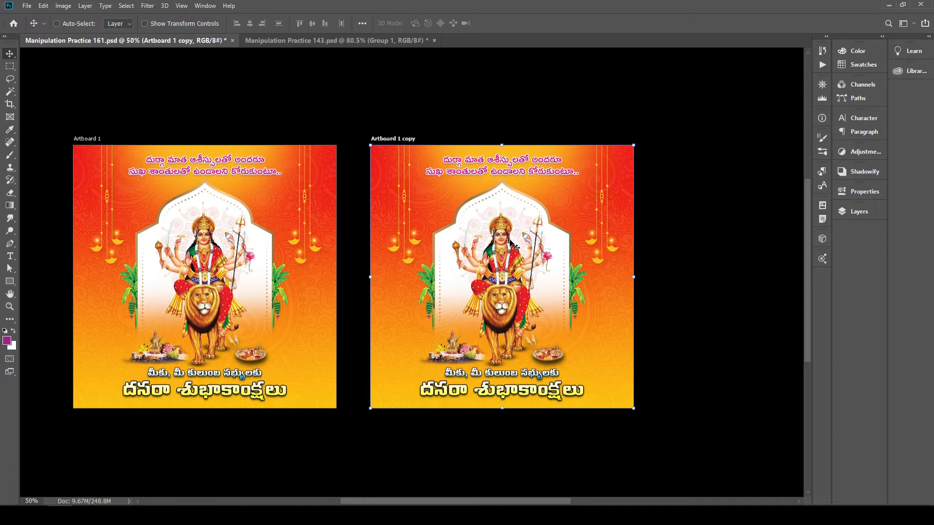
scroll(544, 237, right, 2)
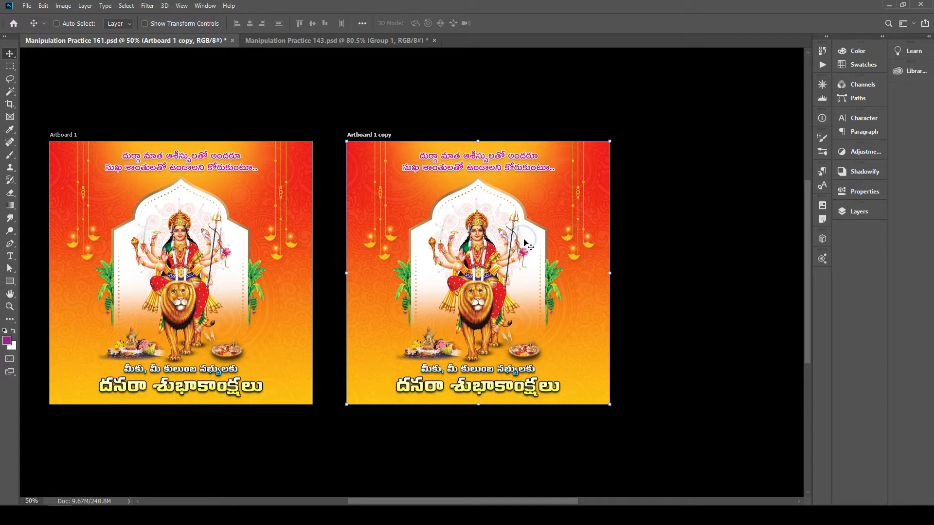
- Delete the two hanging-lamp groups, Group 2 and Group 2 copy, from the duplicated artboard
key(F7)
right_click(391, 240)
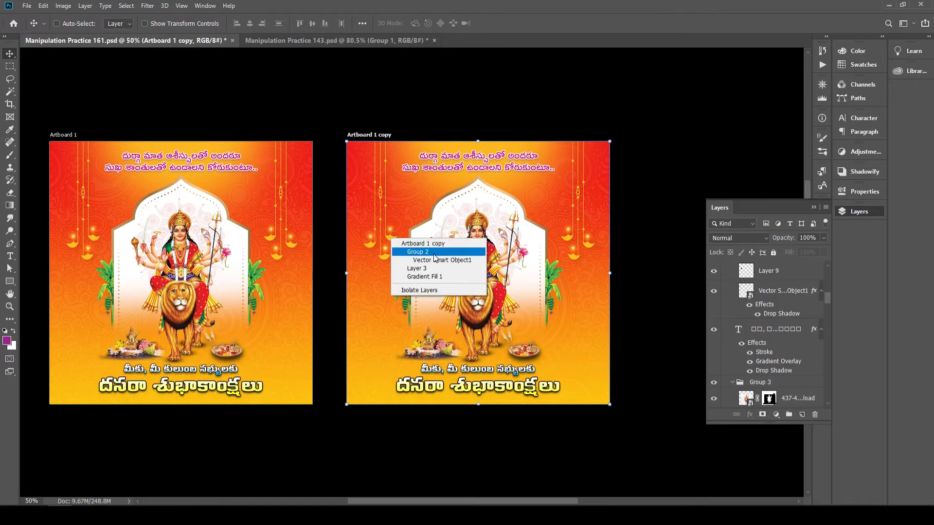
click(432, 253)
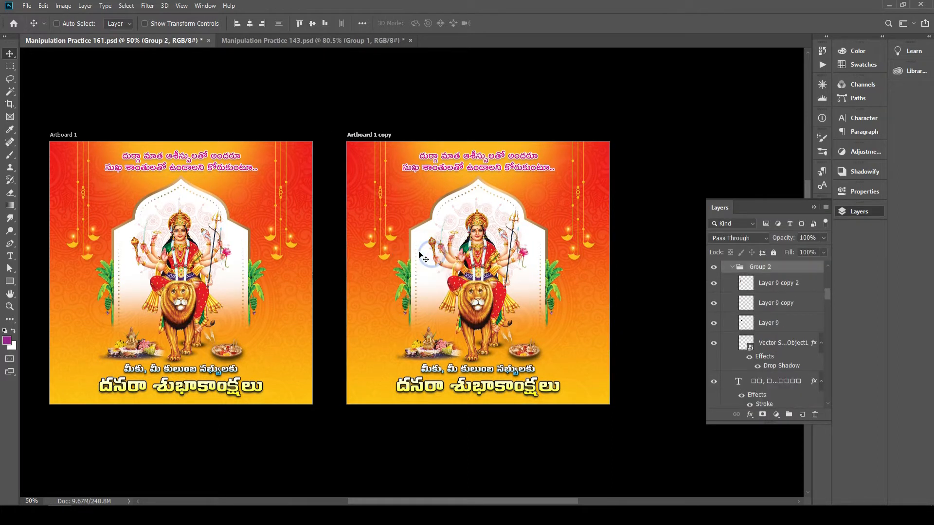
right_click(569, 242)
click(591, 250)
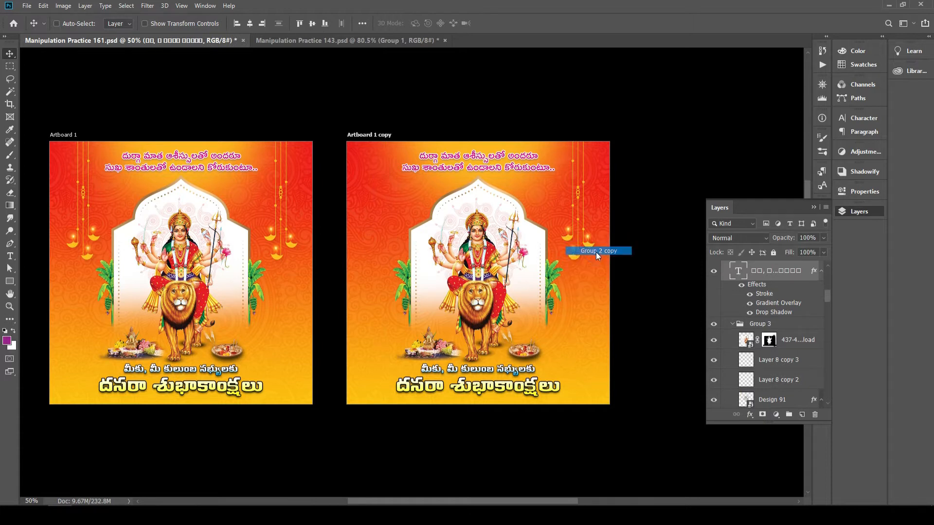
right_click(503, 214)
click(508, 223)
key(Delete)
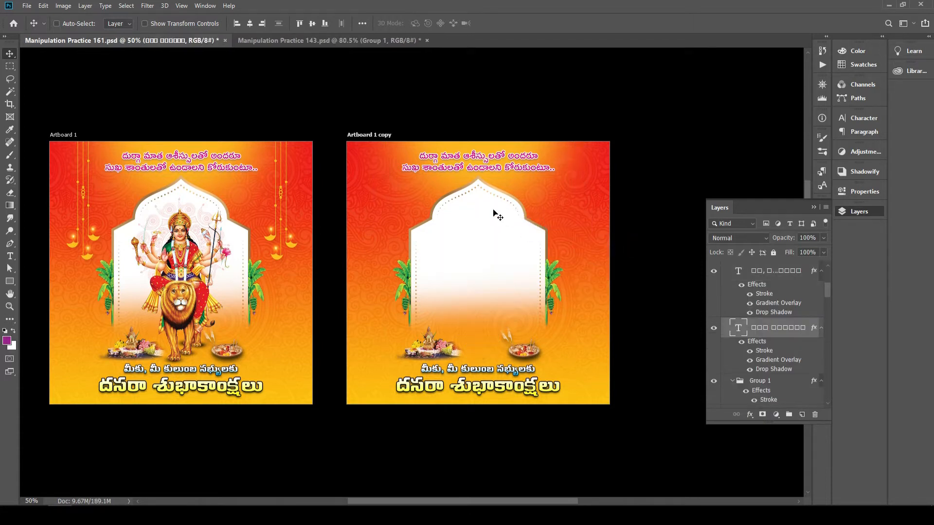
key(ctrl+z)
right_click(501, 231)
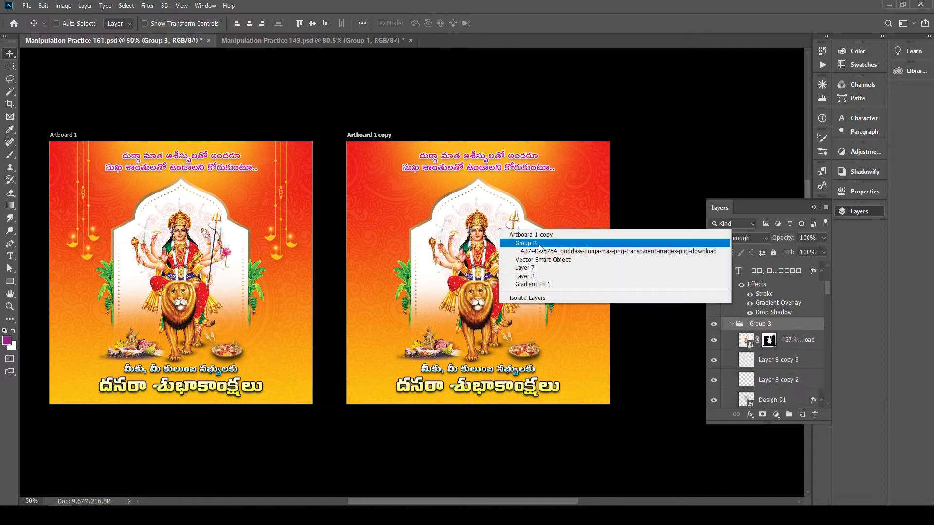
click(542, 251)
key(Delete)
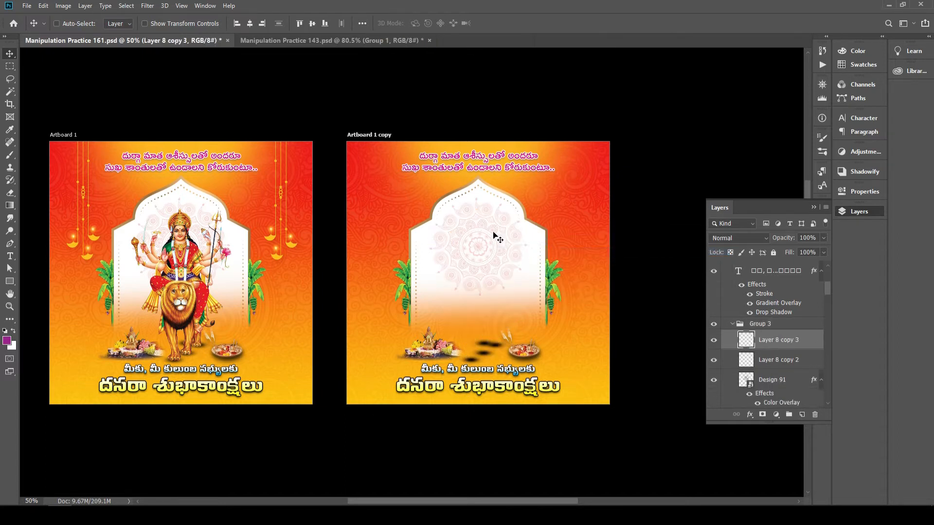
key(ctrl+z)
- Remove the white arch frame and its dotted border behind the goddess on the duplicated artboard
right_click(492, 211)
click(522, 224)
key(ctrl+comma)
right_click(497, 203)
key(Escape)
scroll(493, 203, up, 1)
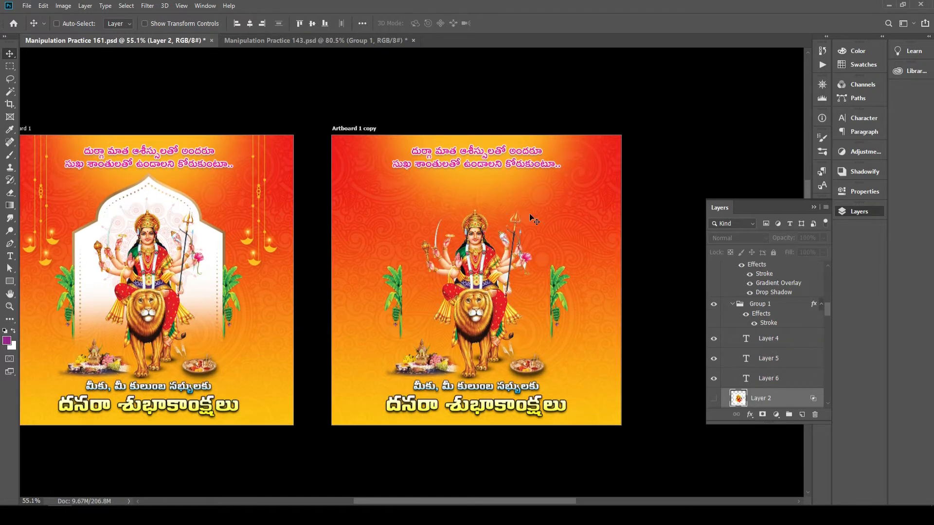
- Delete the background glow, the pattern texture and the Gradient Fill 1 layer from the duplicated artboard
ctrl+click(487, 202)
key(Delete)
ctrl+click(580, 196)
key(Delete)
right_click(541, 199)
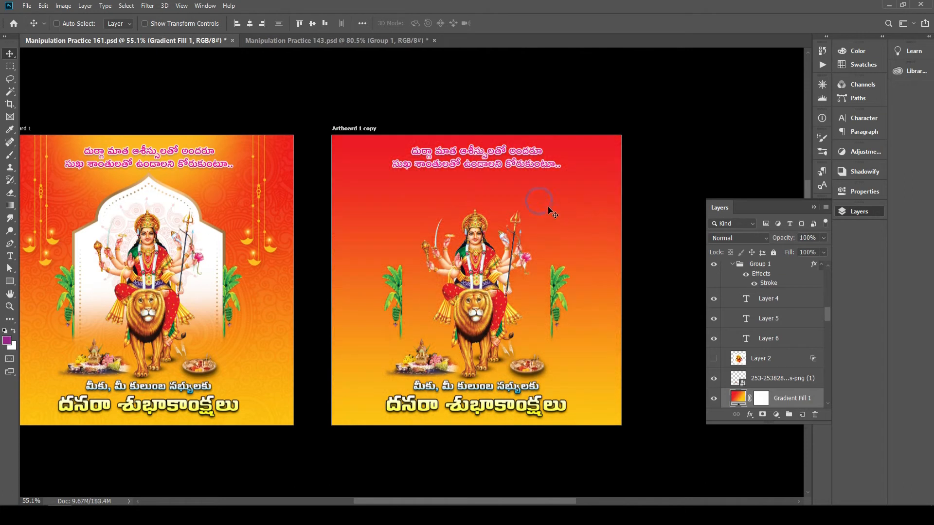
click(569, 211)
key(Delete)
- Delete the Design 91 mandala layer behind the goddess on the duplicated artboard
right_click(501, 222)
key(Escape)
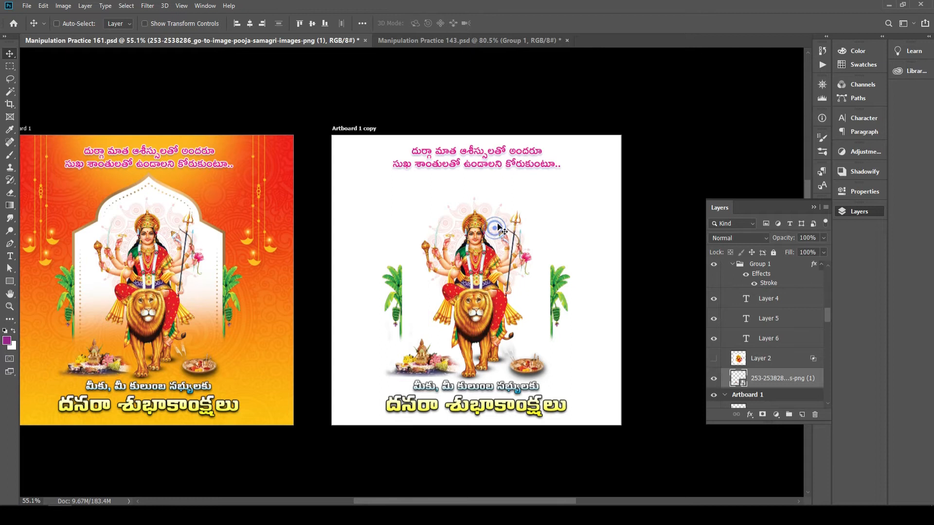
alt+scroll(508, 214, up, 3)
right_click(496, 203)
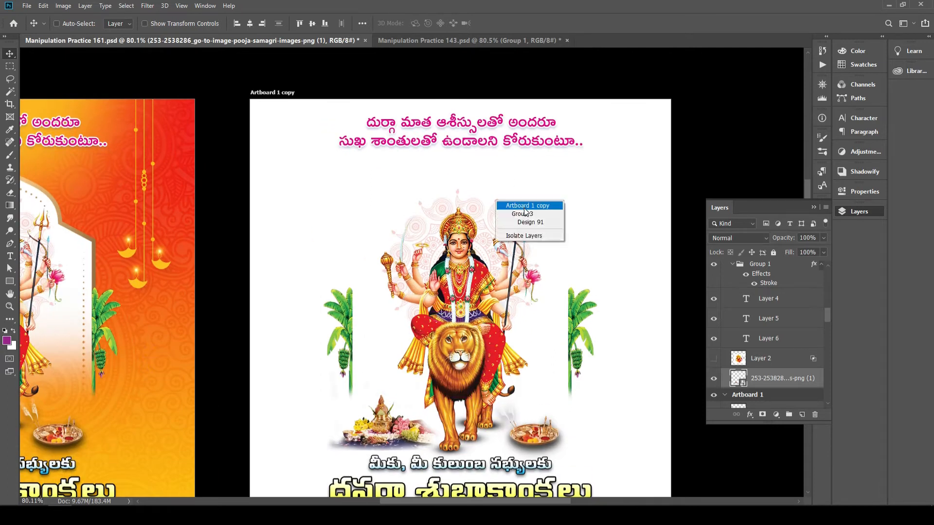
click(508, 215)
right_click(497, 203)
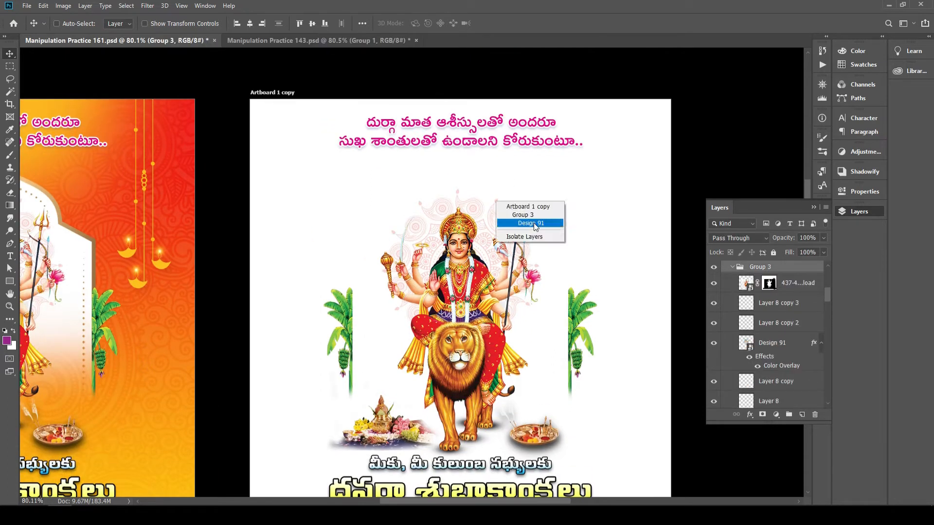
click(520, 216)
- Delete both banana plants on either side of the goddess on the duplicated artboard
key(ctrl+minus)
key(ctrl+minus)
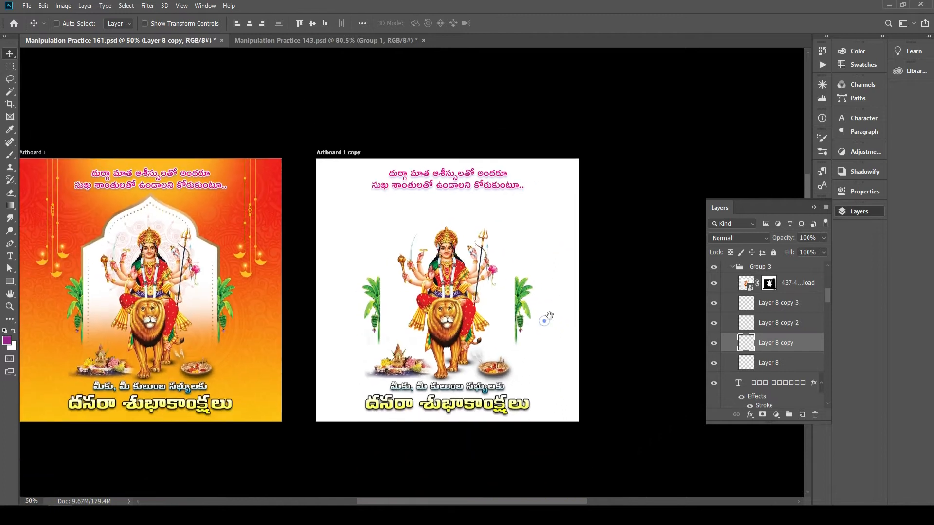
ctrl+click(525, 292)
key(Delete)
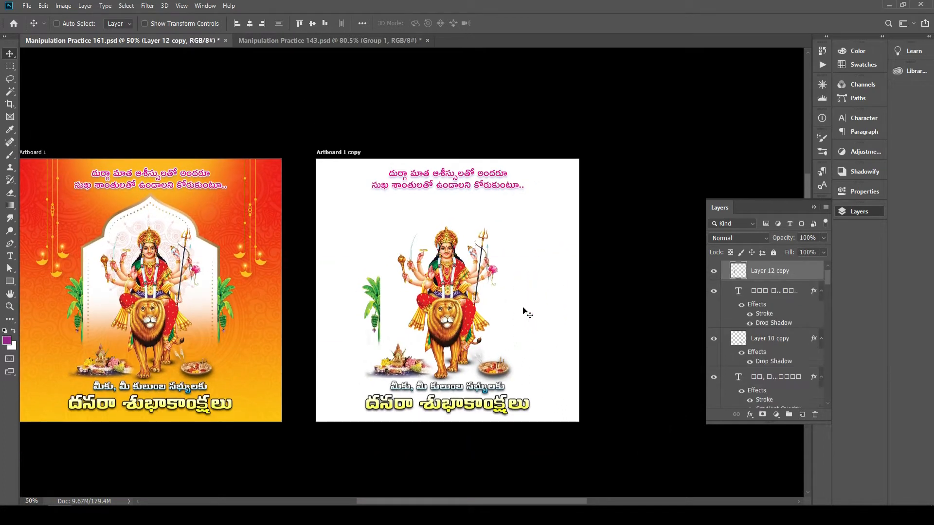
ctrl+click(372, 312)
key(Delete)
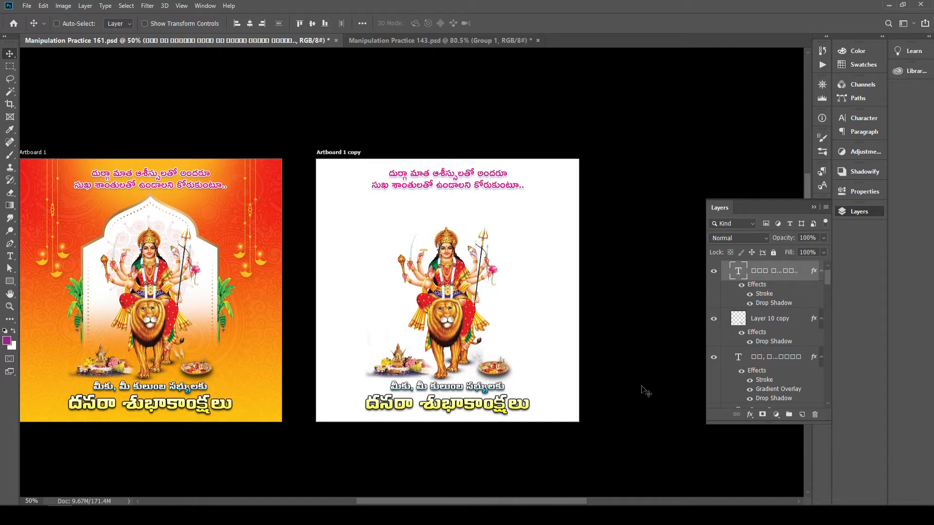
- Create a new empty layer with the default settings at the top of the duplicated artboard
drag(545, 253, 548, 252)
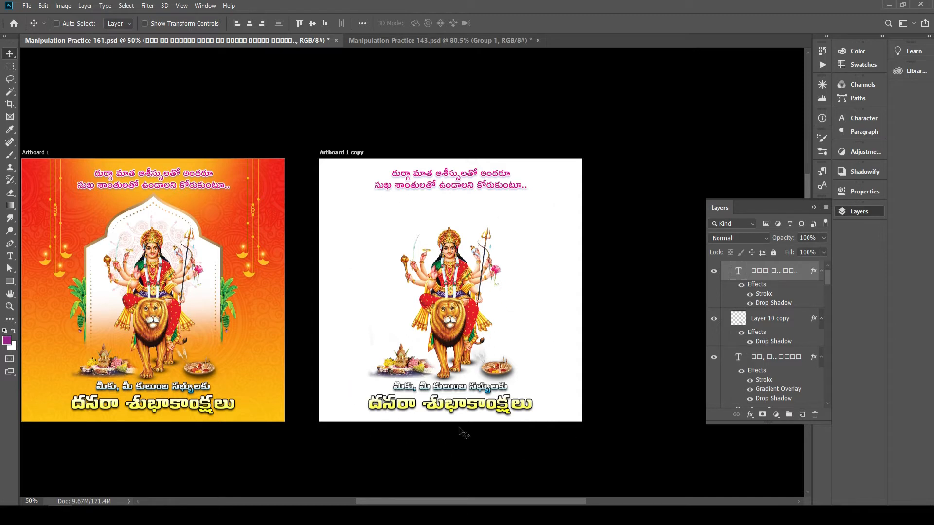
click(518, 289)
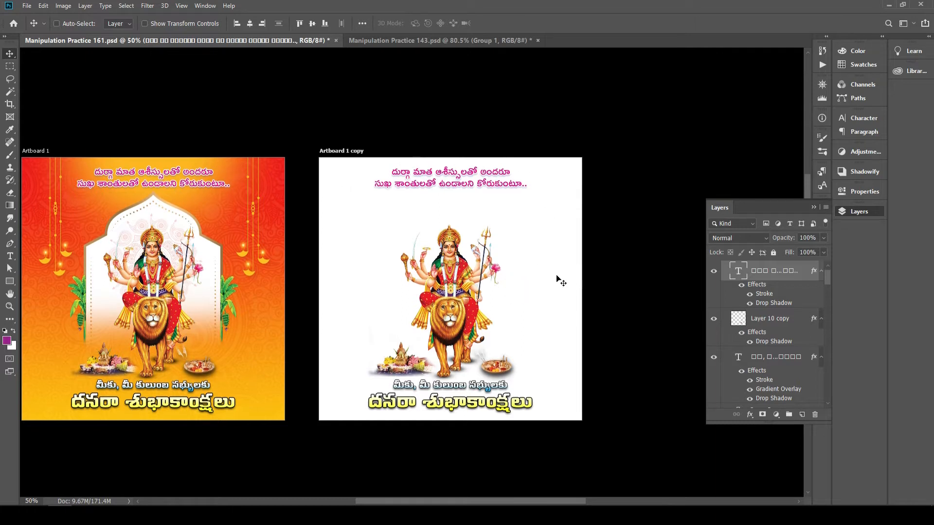
right_click(528, 243)
click(539, 226)
key(ctrl+shift+n)
key(Return)
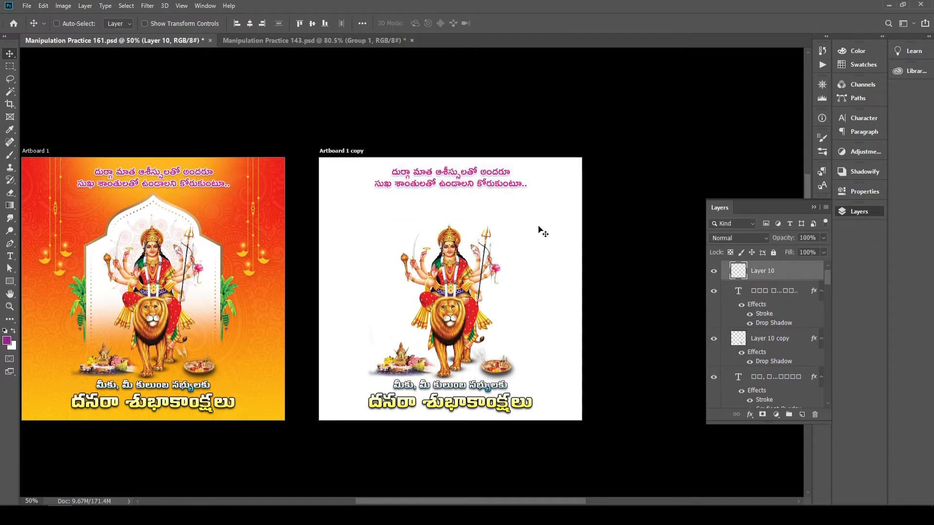
- Choose the soft round Brush with 0% hardness and enlarge its size to 800 px
key(b)
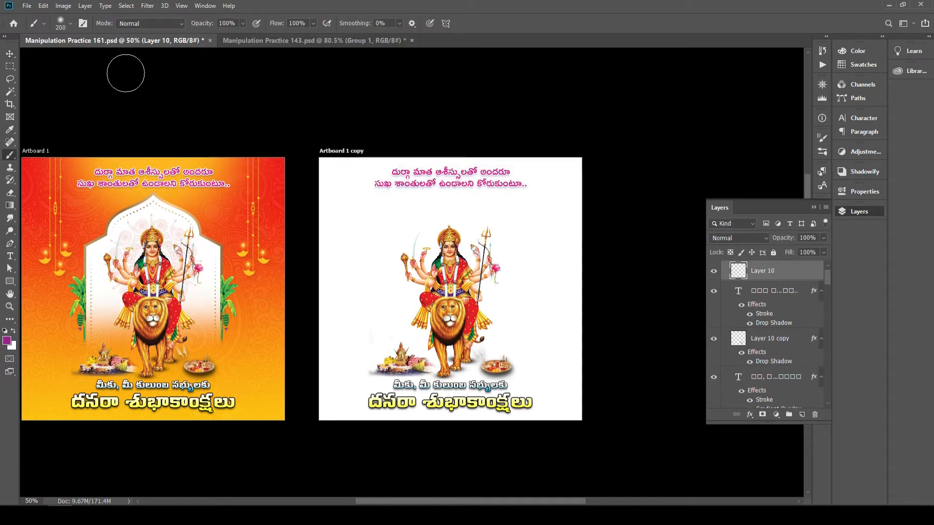
click(70, 23)
click(25, 100)
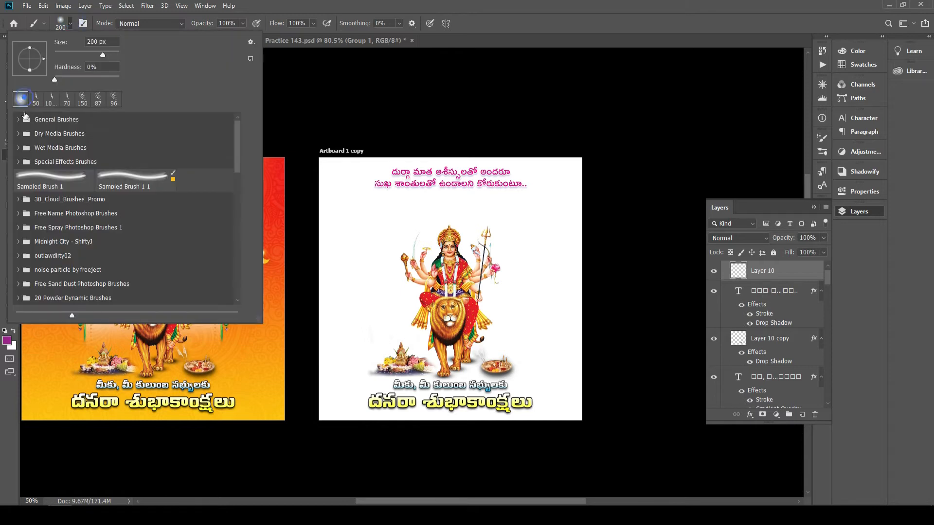
click(374, 133)
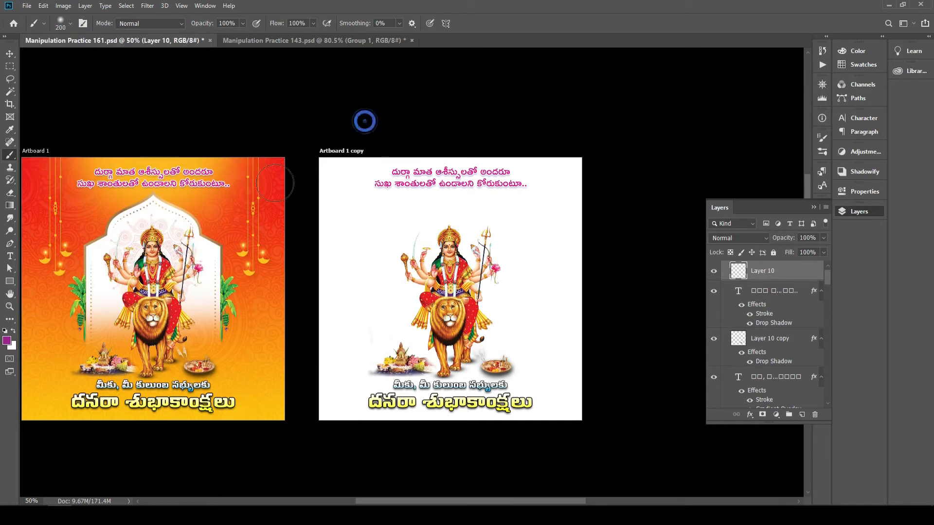
key(bracketright)
key(bracketright)
key(bracketright)
key(bracketright)
key(bracketright)
key(bracketright)
key(bracketleft)
key(bracketleft)
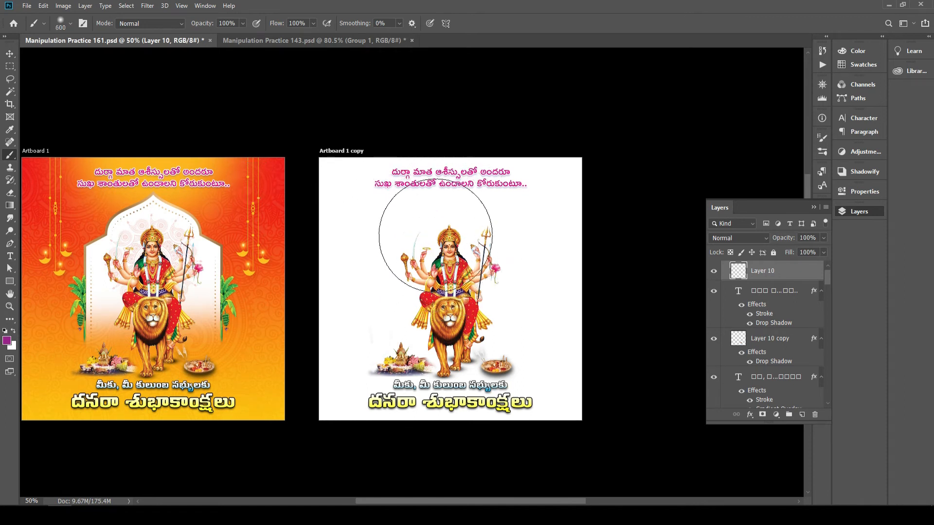
key(bracketright)
key(bracketright)
key(bracketright)
key(bracketright)
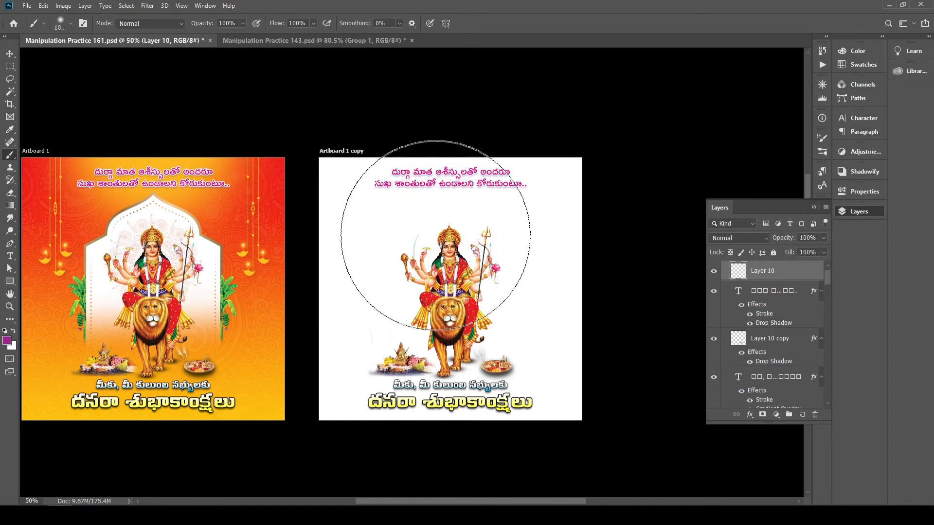
key(bracketleft)
key(bracketleft)
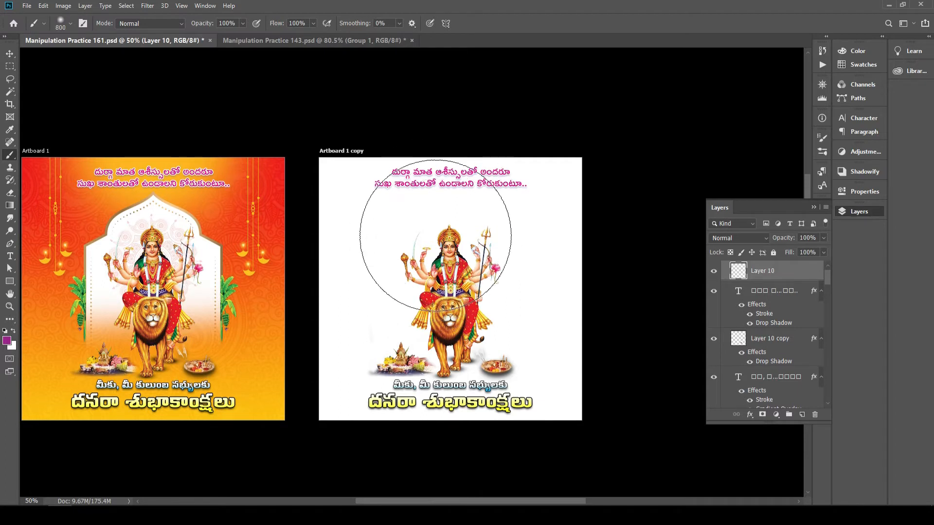
key(bracketleft)
key(bracketleft)
key(bracketright)
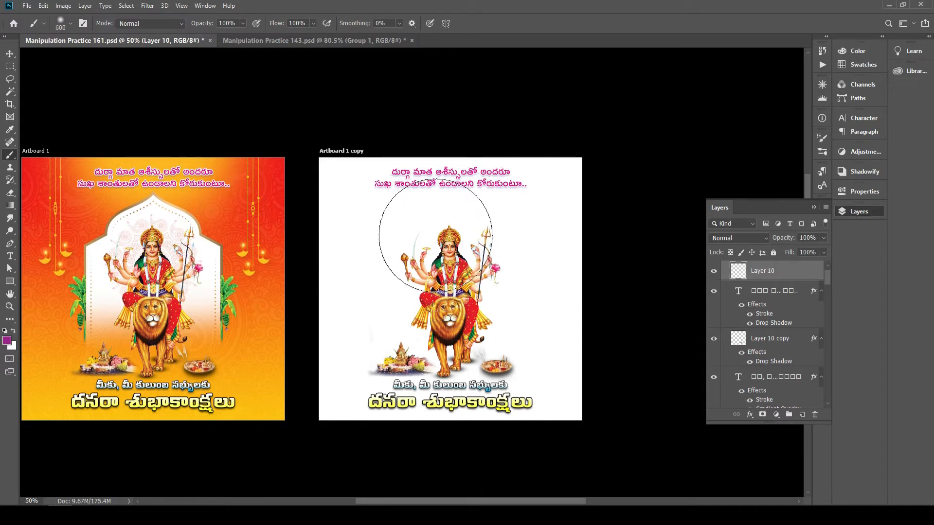
key(bracketright)
key(bracketright)
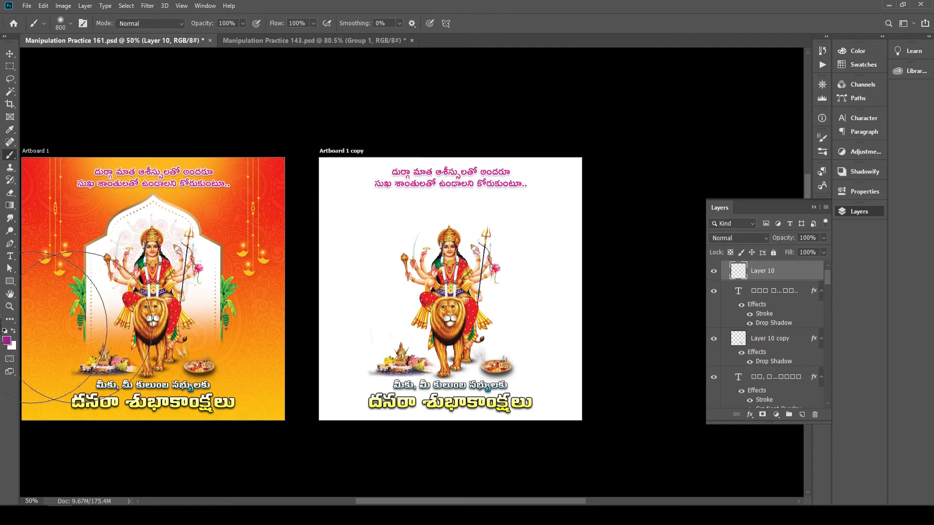
- Set the foreground color to cyan with CMYK values C 100, M 0, Y 0, K 0
click(7, 340)
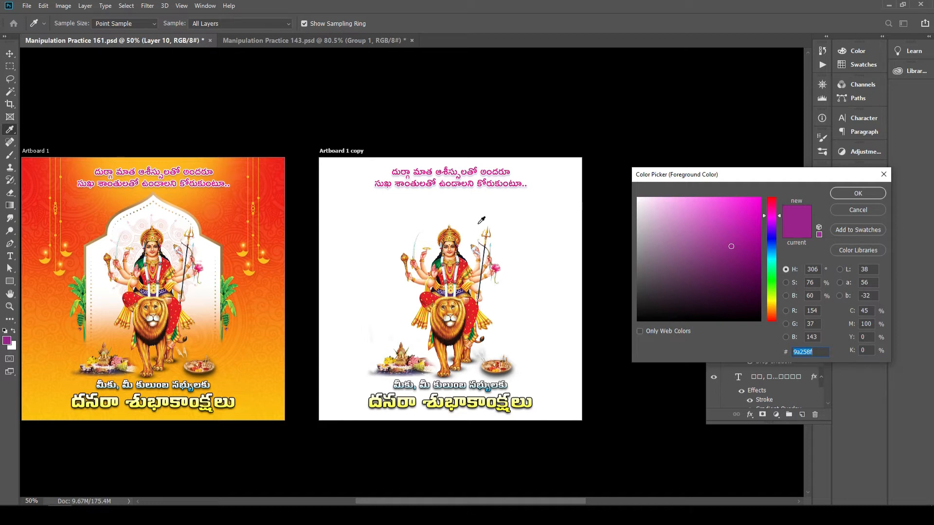
key(Tab)
key(Tab)
key(Tab)
key(Tab)
text(100)
key(Tab)
text(0)
key(Return)
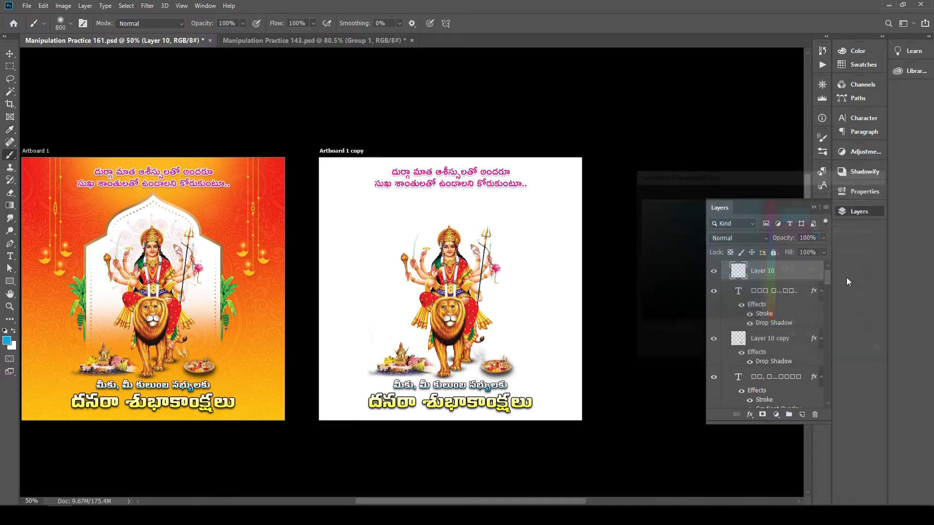
- Enlarge the brush to 900 px and paint soft cyan over the upper-left area of the duplicated artboard on Layer 10
click(7, 340)
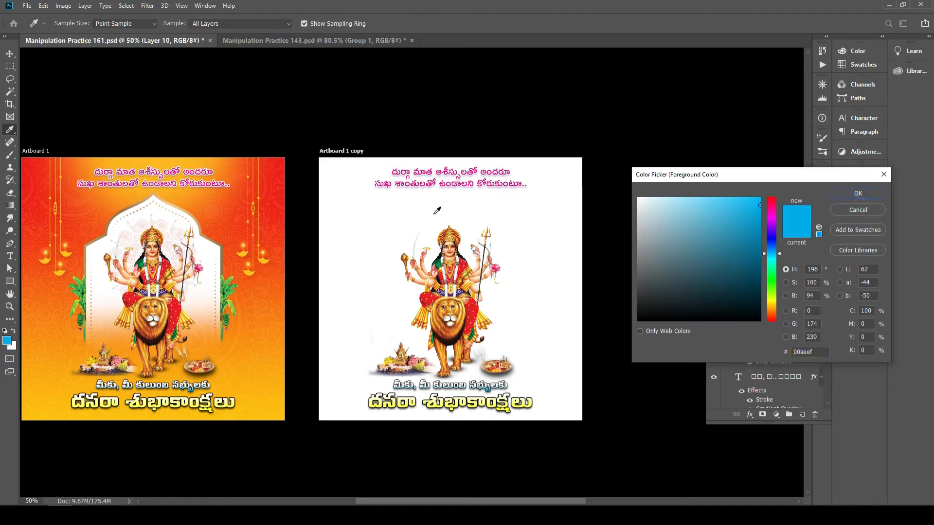
click(858, 194)
key(bracketright)
click(360, 212)
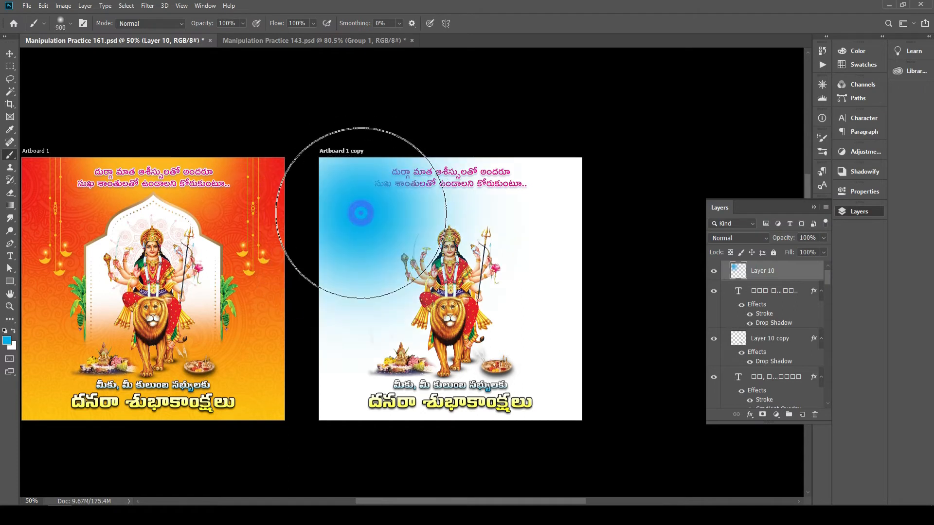
click(361, 213)
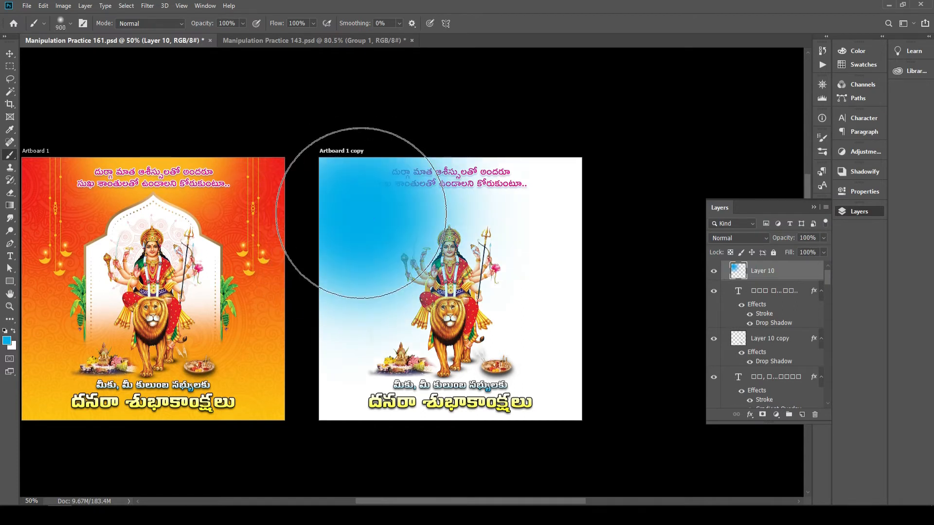
- Set the foreground color to green (C 45, M 0, Y 100) and paint it softly over the duplicated artboard's upper-right area
click(7, 342)
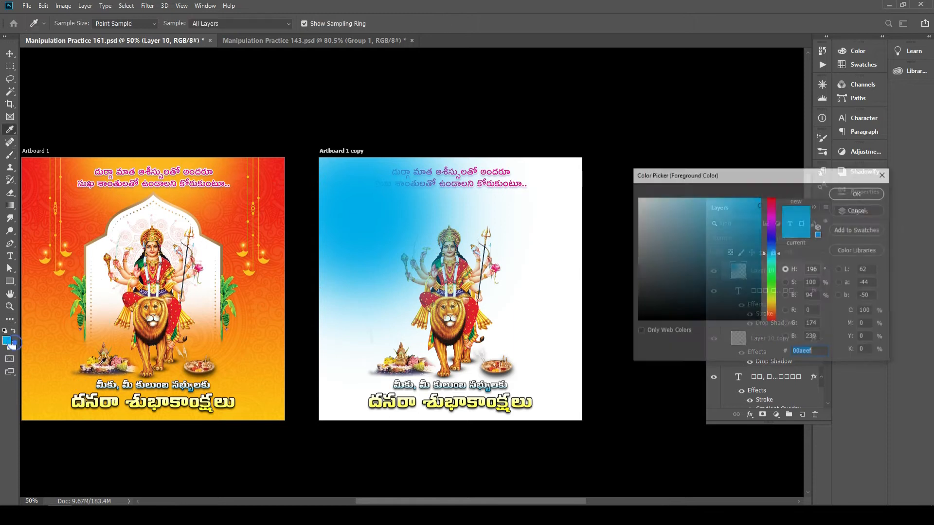
text(50)
key(Tab)
key(Tab)
text(100)
key(Return)
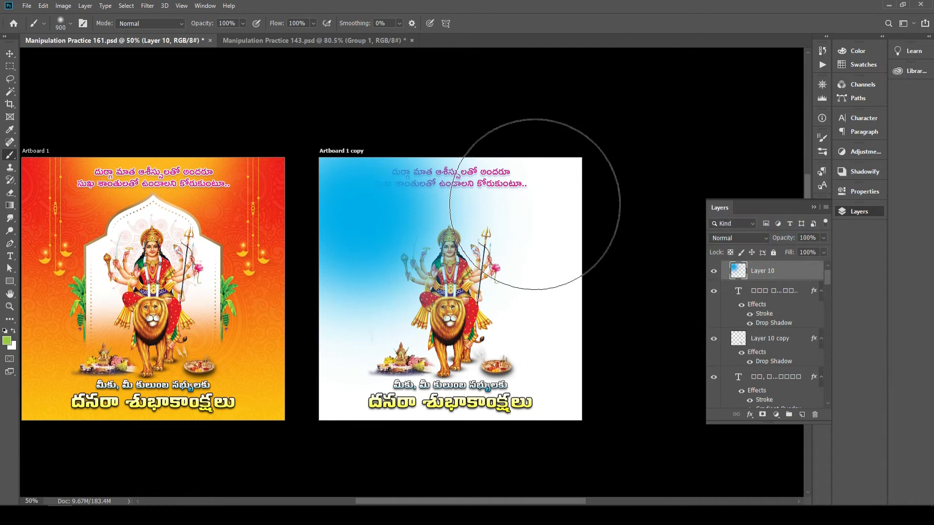
click(534, 203)
click(535, 204)
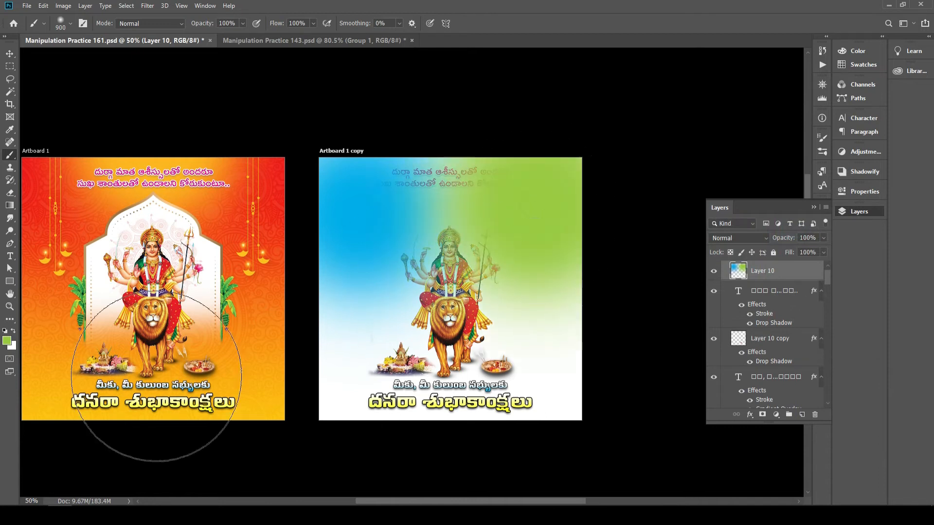
- Set the foreground color to magenta with CMYK values C 0, M 100, Y 0
click(7, 342)
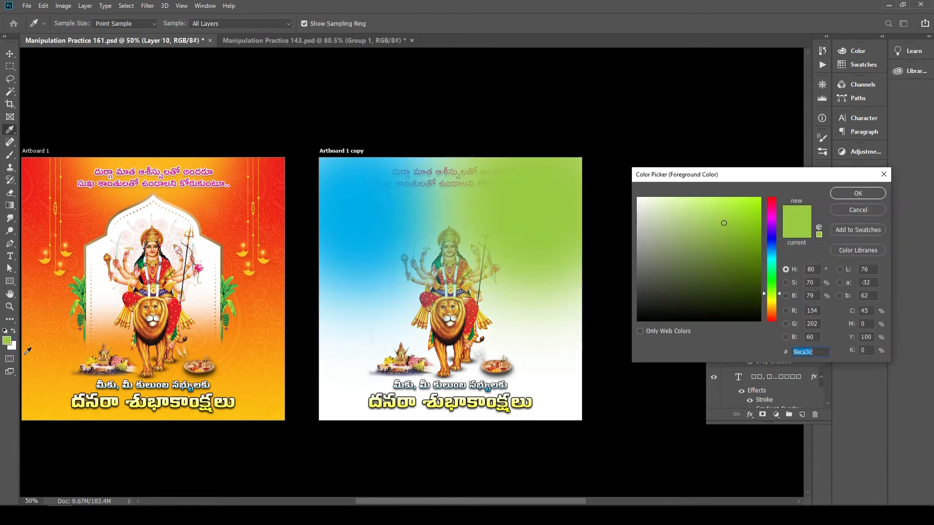
key(Tab)
key(Tab)
key(Tab)
key(Tab)
text(0)
key(Tab)
text(100)
key(Tab)
text(00)
key(Return)
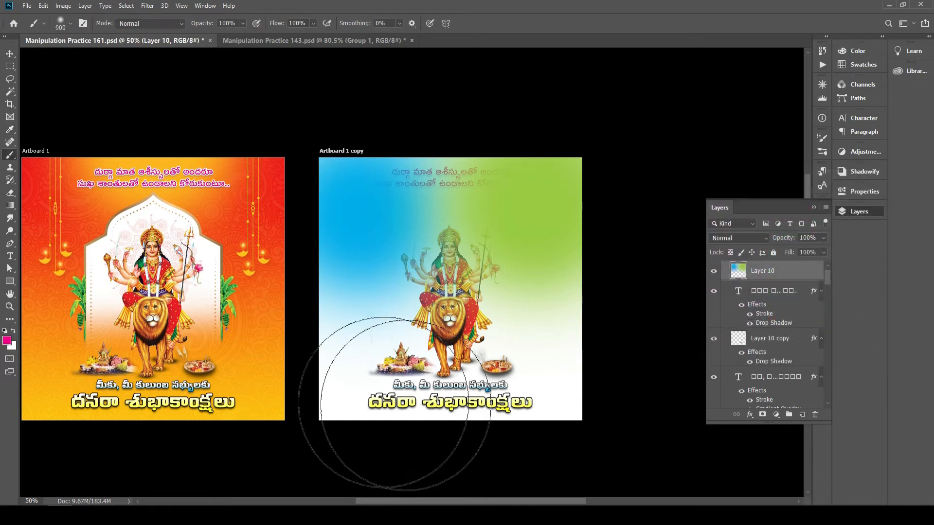
- Paint soft magenta over the lower-left area of the duplicated artboard until it is densely covered
click(357, 383)
click(357, 384)
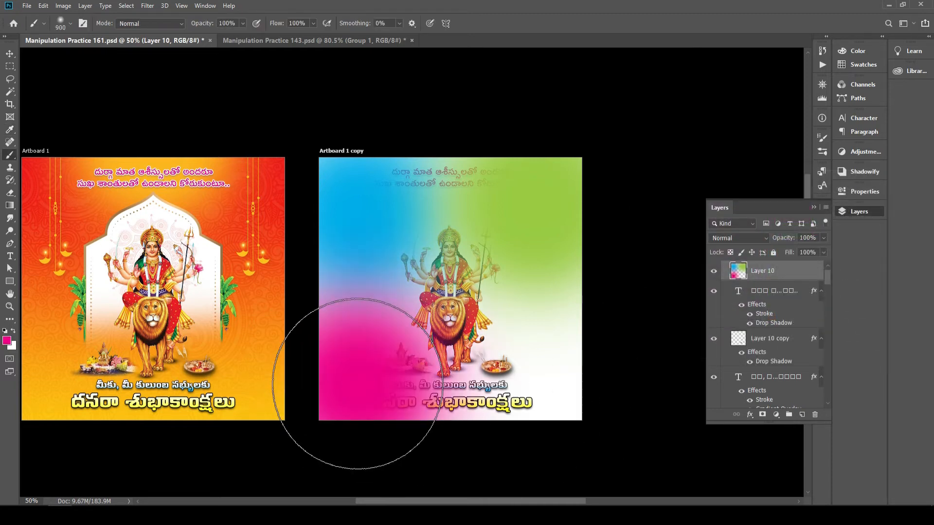
click(358, 384)
click(356, 383)
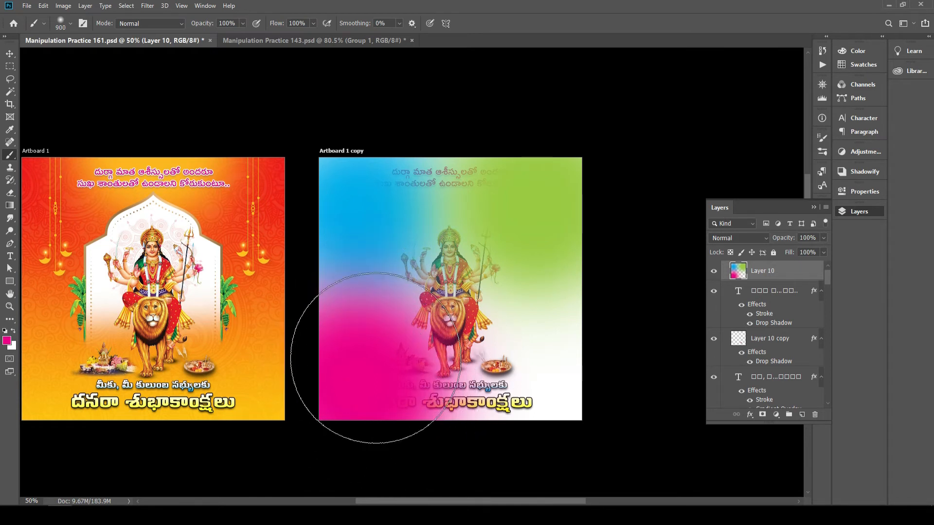
click(379, 360)
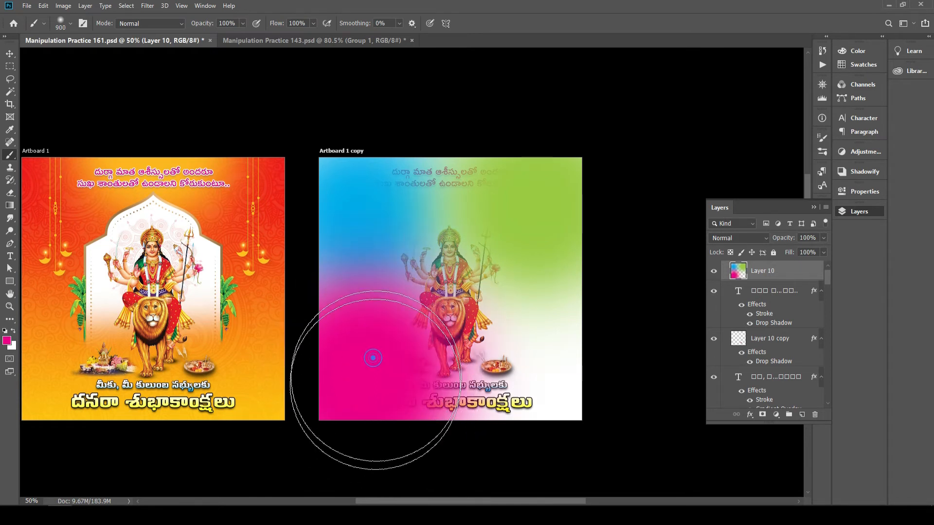
- Set the foreground color to orange (M 80, Y 100) and paint it over the duplicated artboard's lower-right area
click(8, 341)
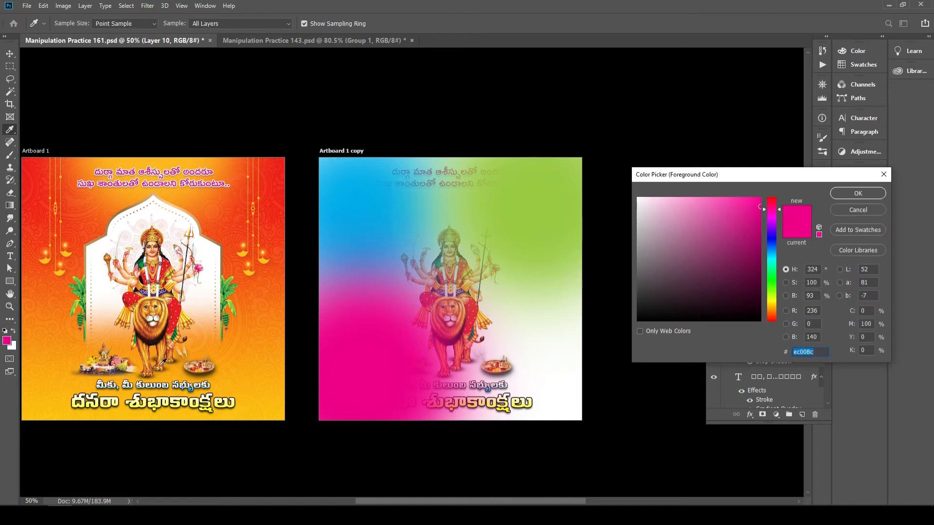
key(Tab)
key(Tab)
key(Tab)
text(80)
key(Tab)
text(100)
key(Return)
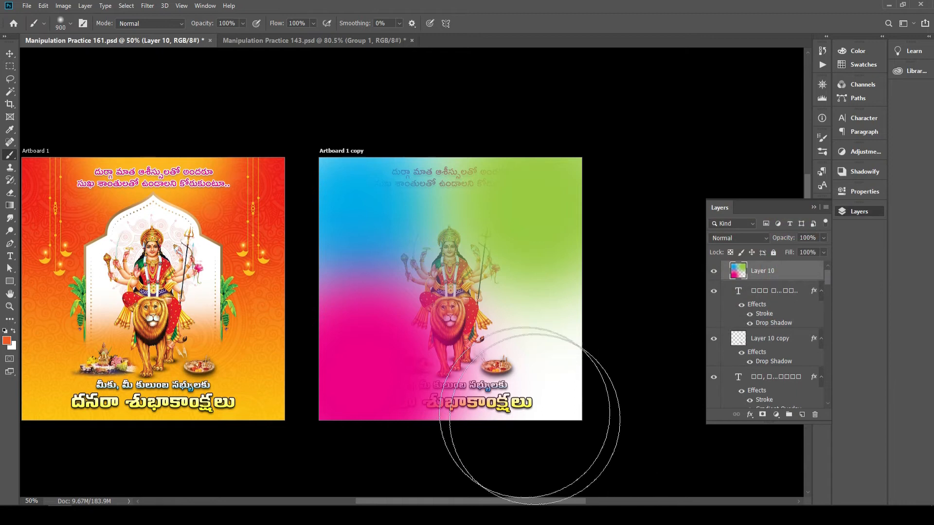
mouse_move(530, 381)
mouse_down()
mouse_move(506, 355)
mouse_move(517, 381)
mouse_move(542, 359)
mouse_move(525, 361)
mouse_move(496, 336)
mouse_up()
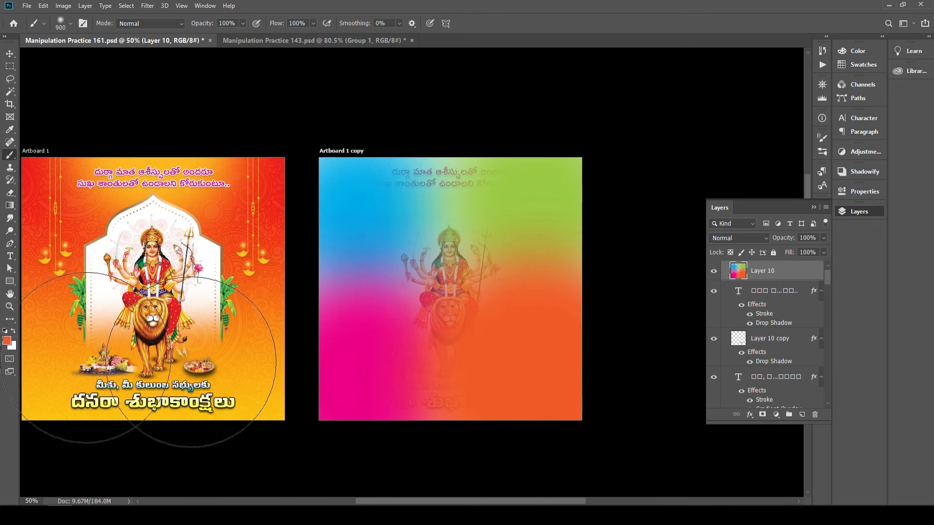
- Reset the foreground color to cyan (C 100, M 0, Y 0) and repaint the upper-left area more densely towards the center
click(7, 340)
text(100)
key(Tab)
text(0)
key(Tab)
text(0)
key(Return)
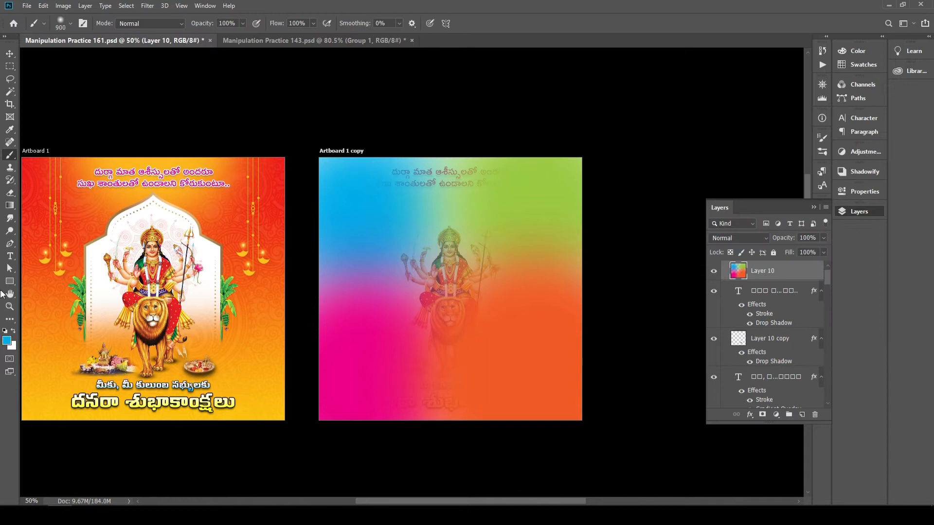
click(377, 207)
click(385, 197)
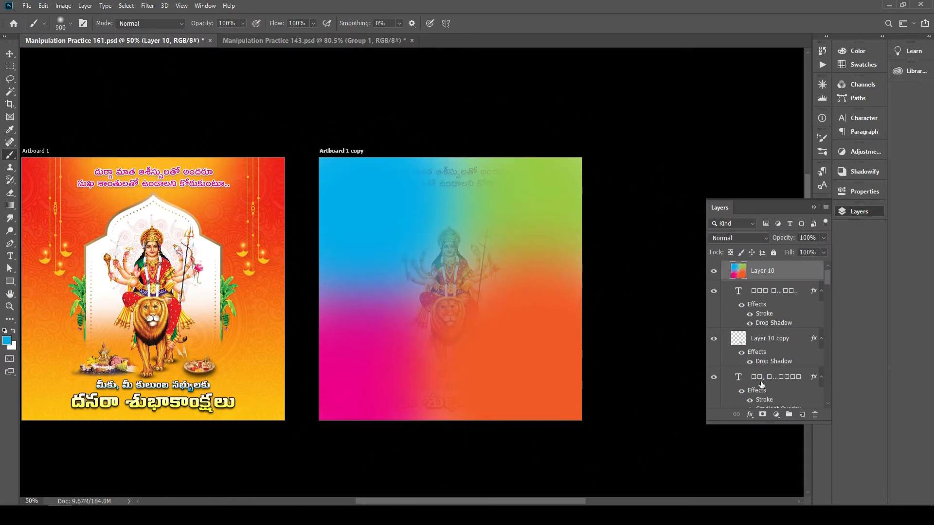
- Enter yellow as the foreground color in the color picker: C 0, M 0, Y 100, K 0
click(7, 341)
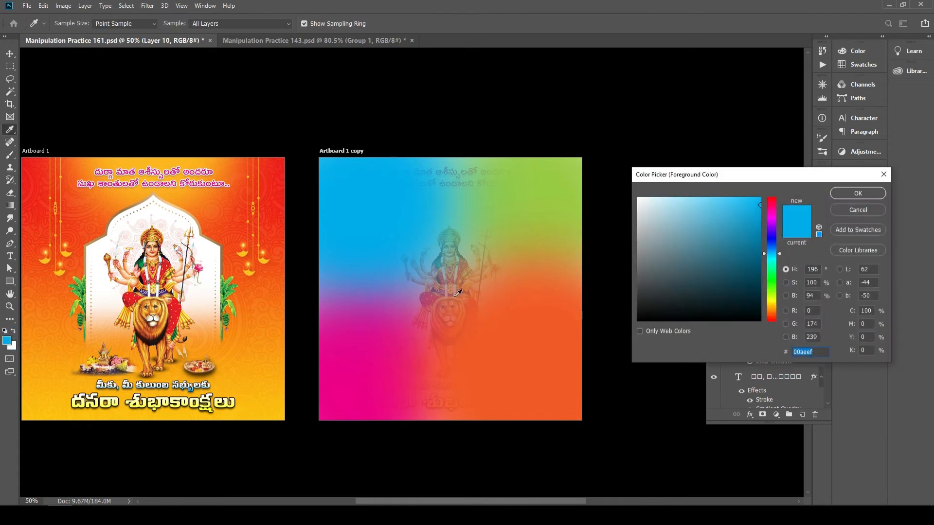
double_click(870, 310)
text(0)
key(Tab)
key(Tab)
key(Tab)
text(1)
key(shift+Tab)
text(1)
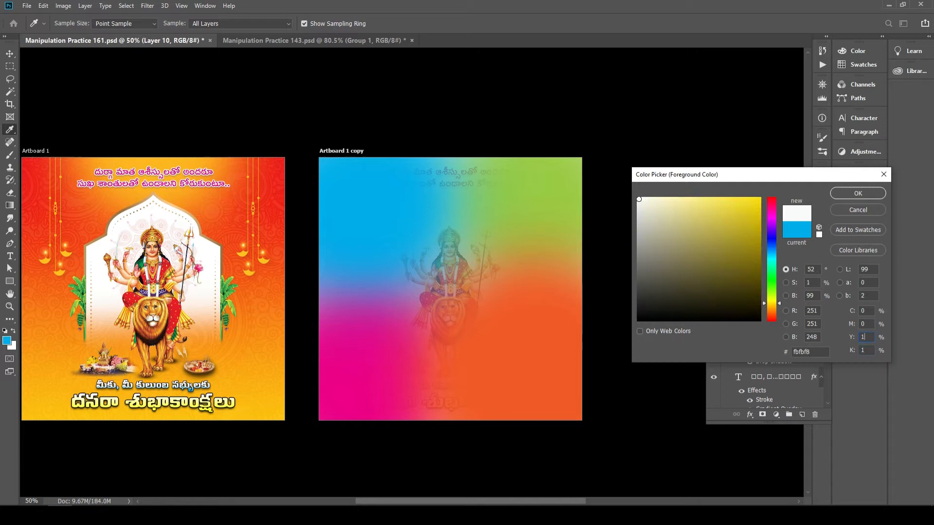
text(00)
key(Tab)
text(0)
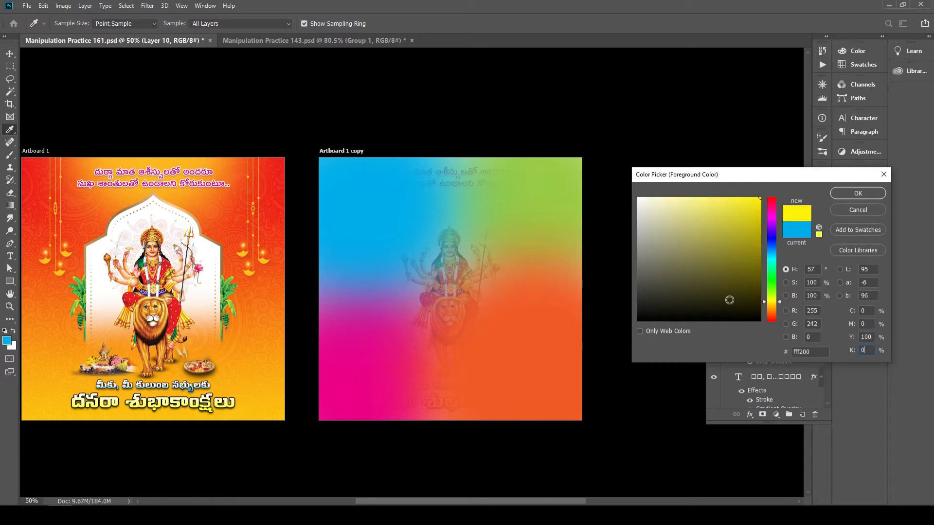
- Try a red hue in the color picker, then restore yellow with C 0, M 0, Y 100 as the foreground color
drag(775, 303, 783, 320)
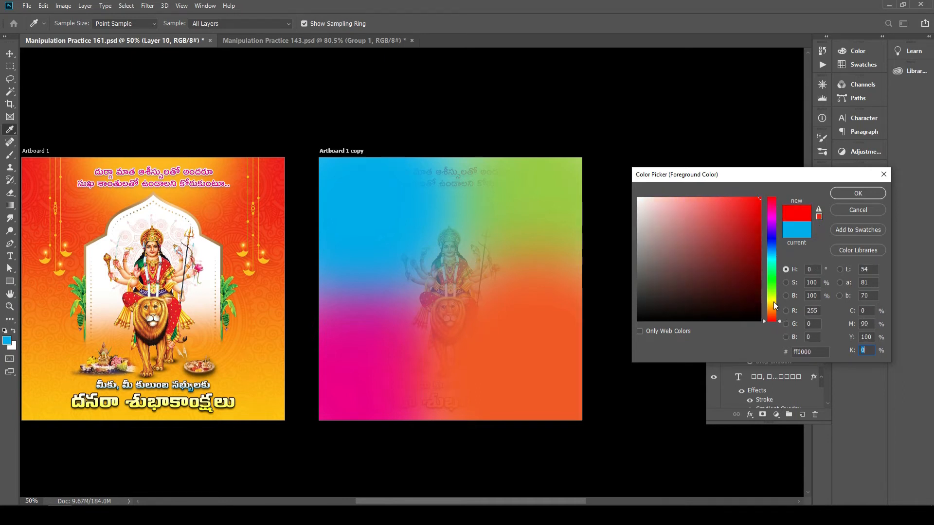
click(774, 303)
double_click(862, 310)
text(0)
key(Tab)
text(0)
key(Tab)
text(100)
key(Return)
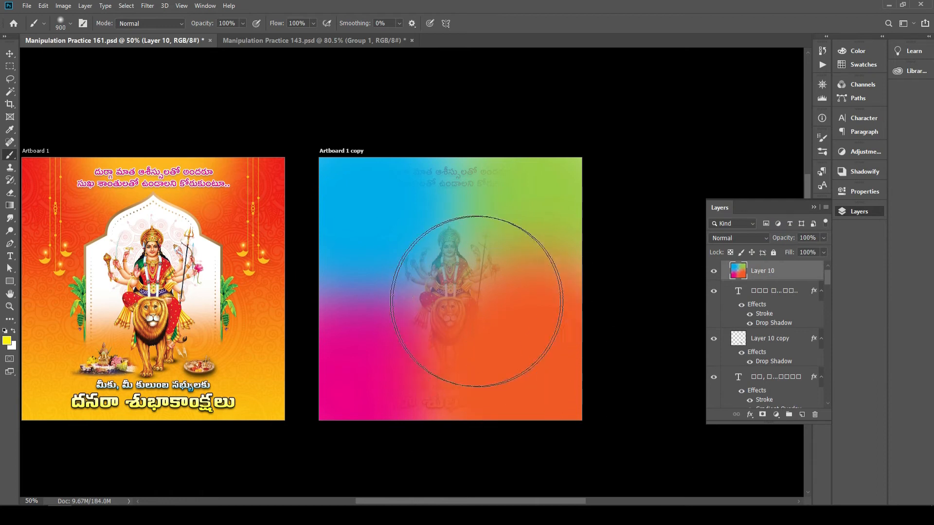
- Paint a soft yellow spot over the center of the duplicated artboard and send Layer 10 to the bottom of the artboard's layer stack
click(445, 289)
click(445, 289)
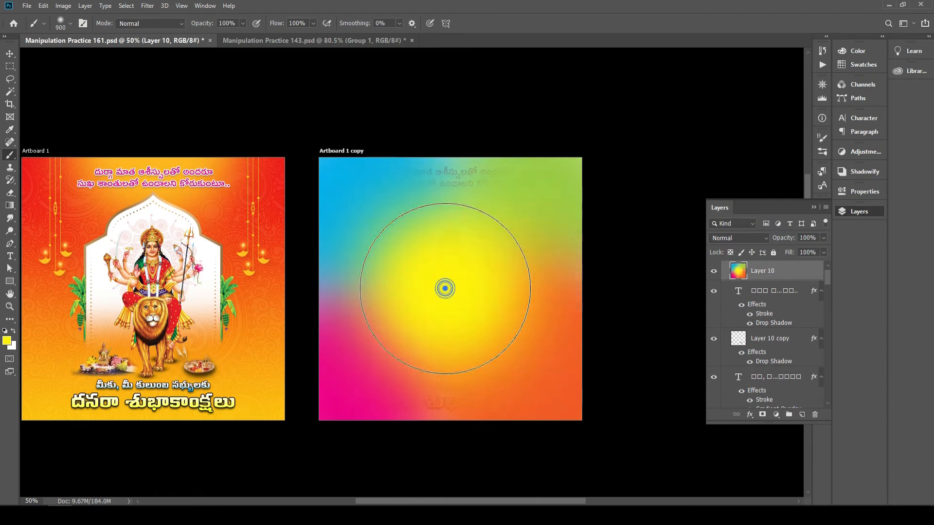
key(v)
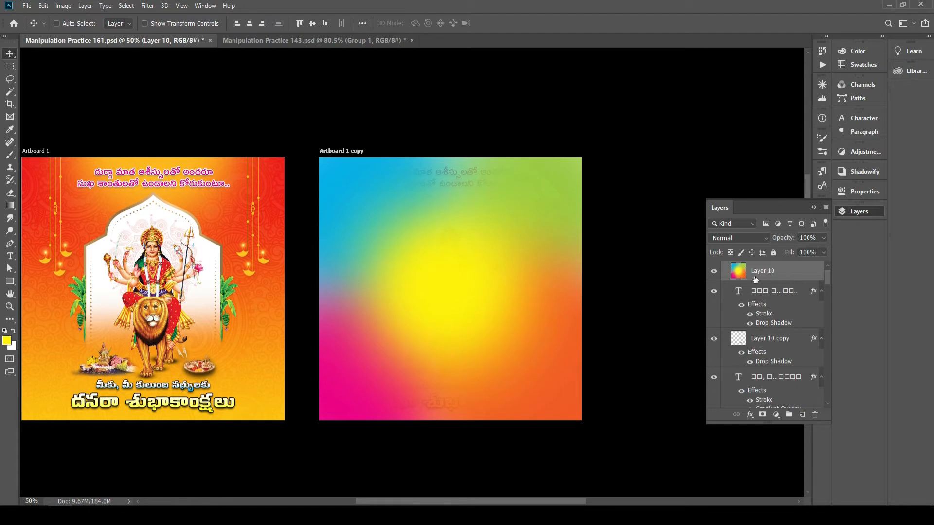
key(ctrl+shift+bracketleft)
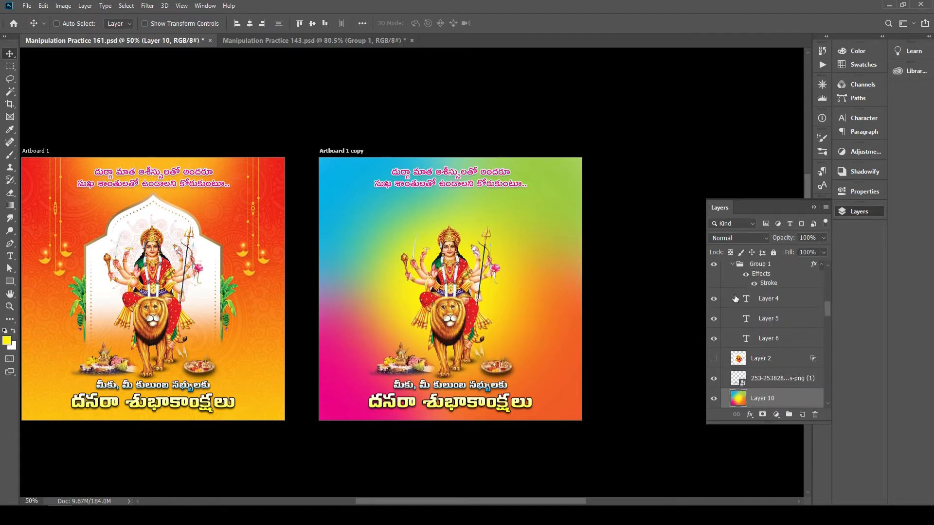
scroll(765, 358, down, 1)
scroll(788, 380, down, 1)
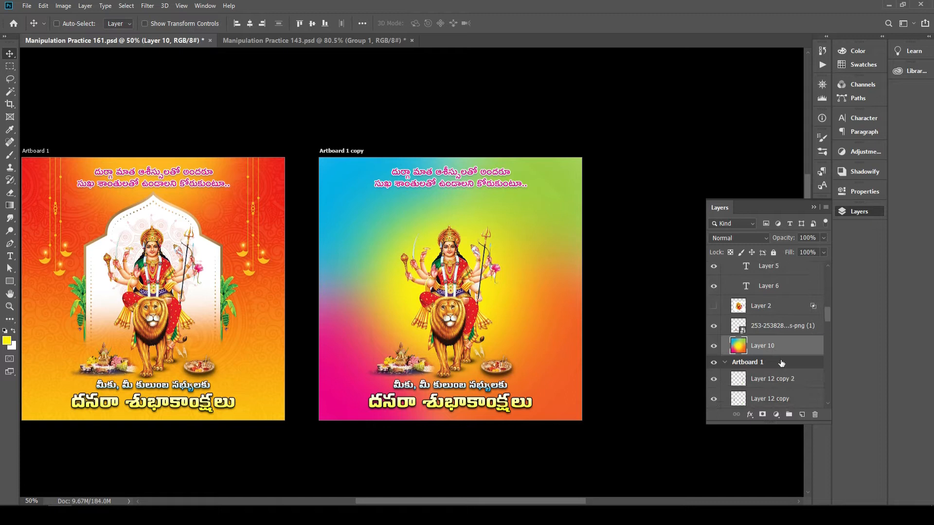
- Examine how the painted colors blend on the duplicated artboard compared with the original poster
scroll(600, 243, up, 1)
scroll(515, 244, down, 1)
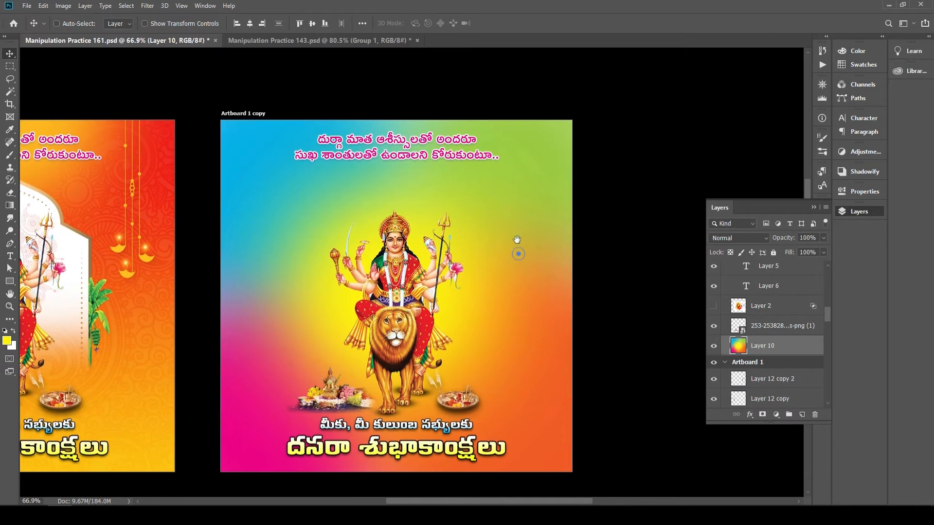
drag(441, 261, 454, 259)
key(ctrl+minus)
key(ctrl+minus)
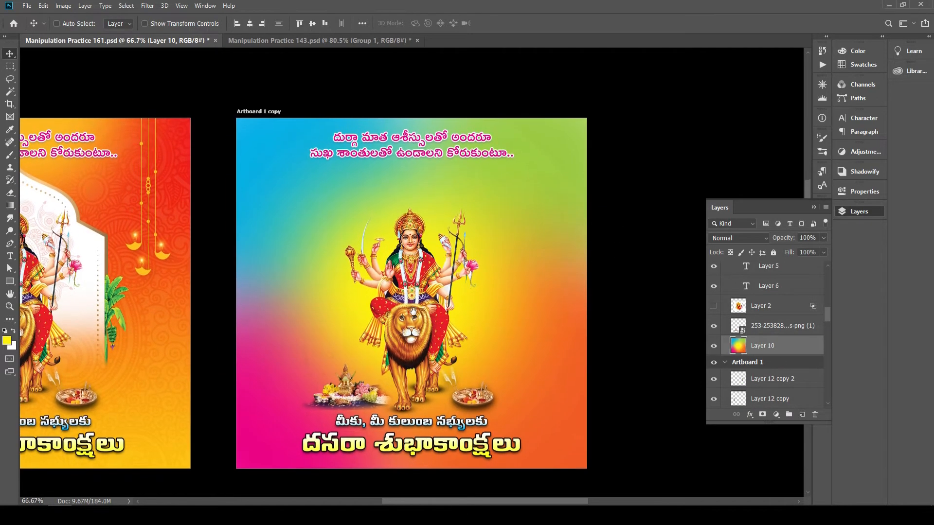
drag(362, 315, 394, 317)
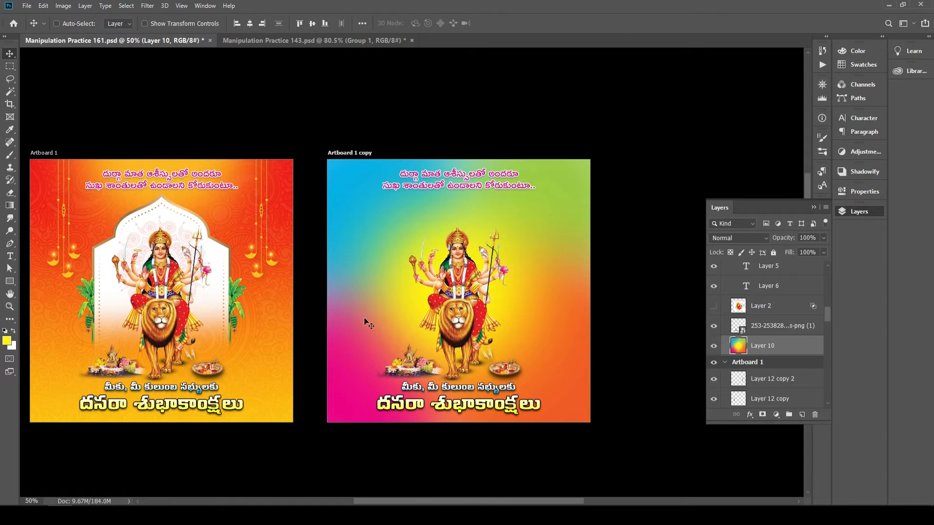
scroll(501, 197, up, 1)
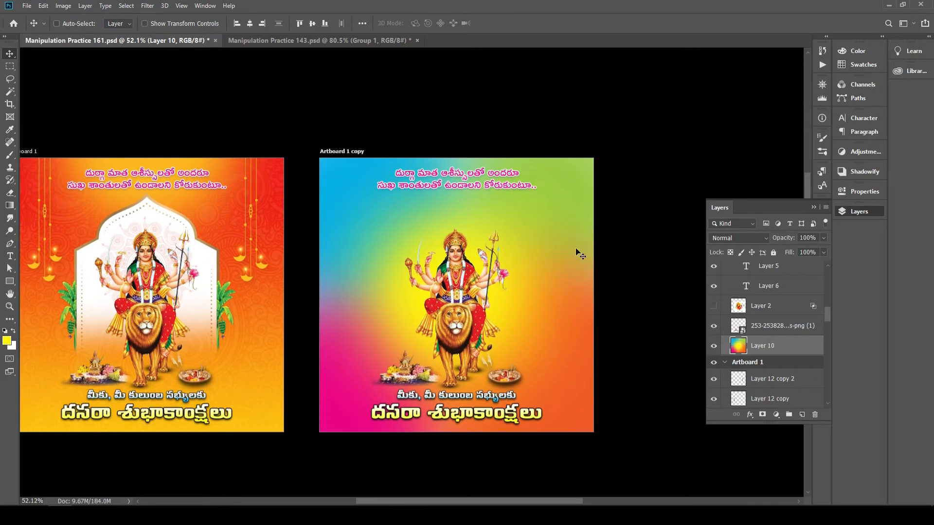
scroll(488, 218, up, 2)
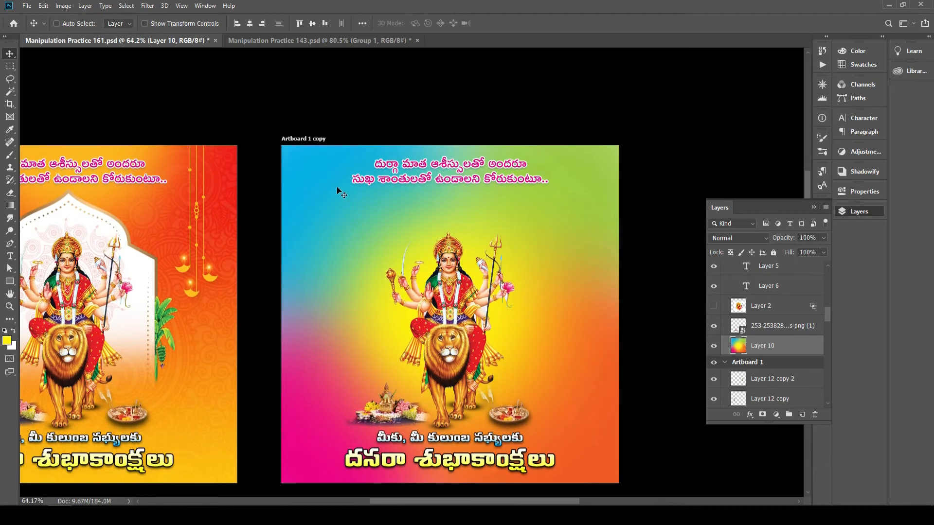
scroll(339, 193, up, 1)
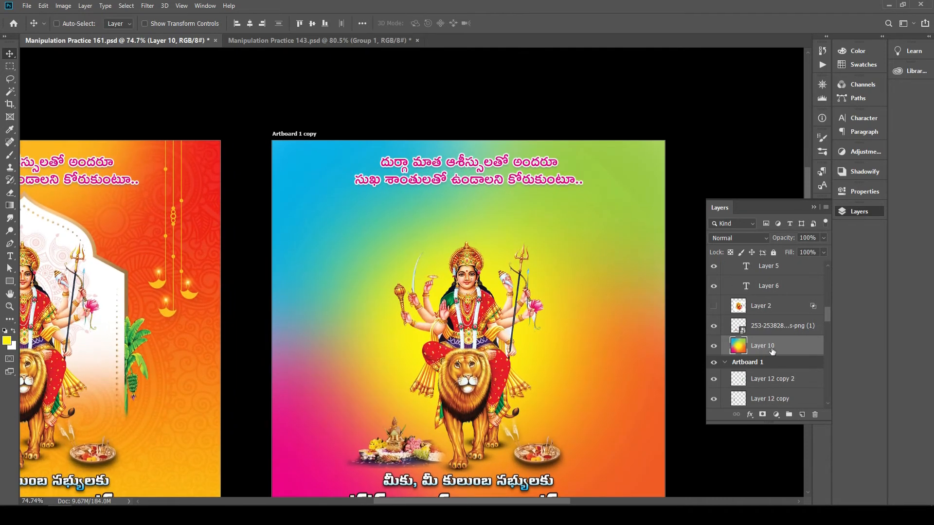
drag(546, 225, 526, 217)
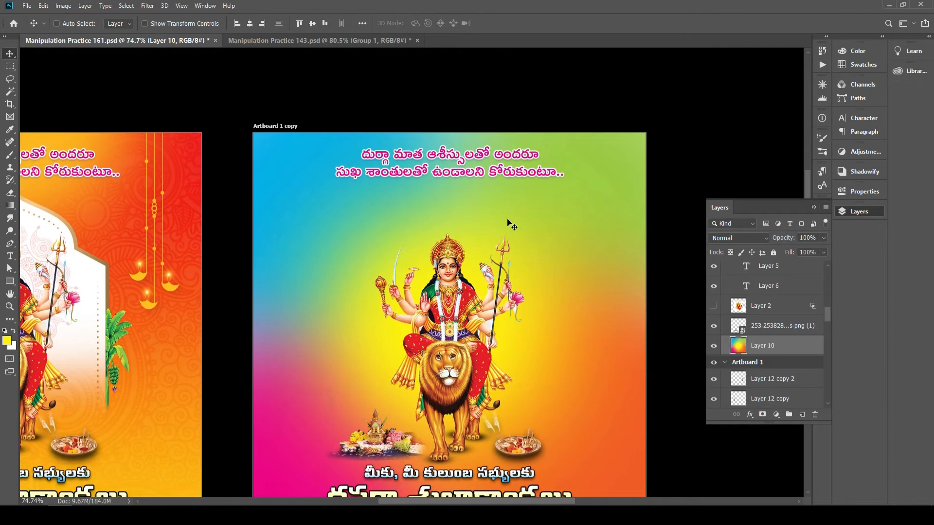
- Apply the Filter Gallery's Texturizer to Layer 10 with Brick texture, scaling 50%, relief 2, light from Top and Invert on
click(148, 6)
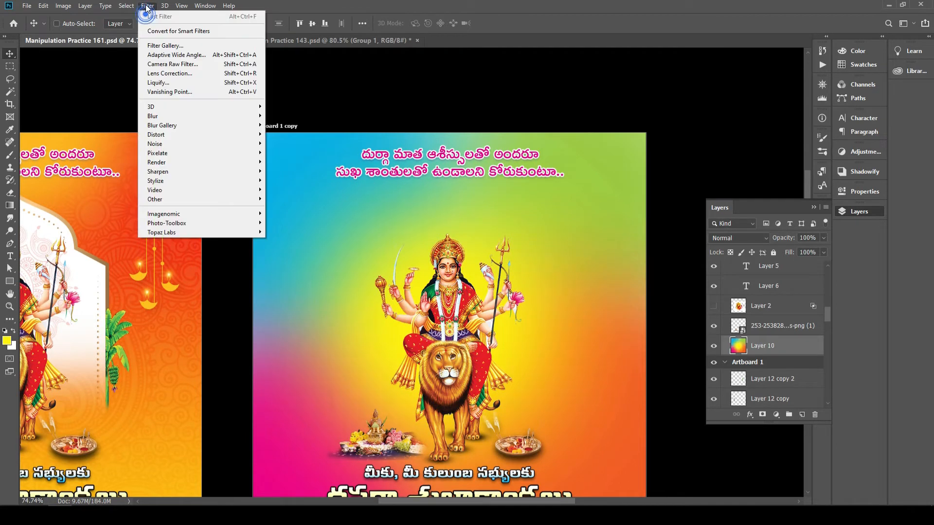
click(187, 47)
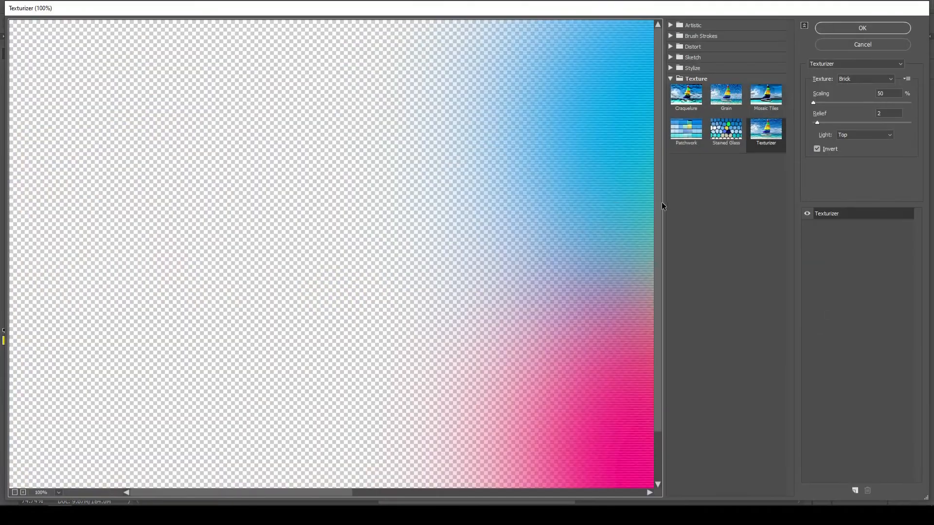
key(ctrl+minus)
key(ctrl+minus)
key(ctrl+minus)
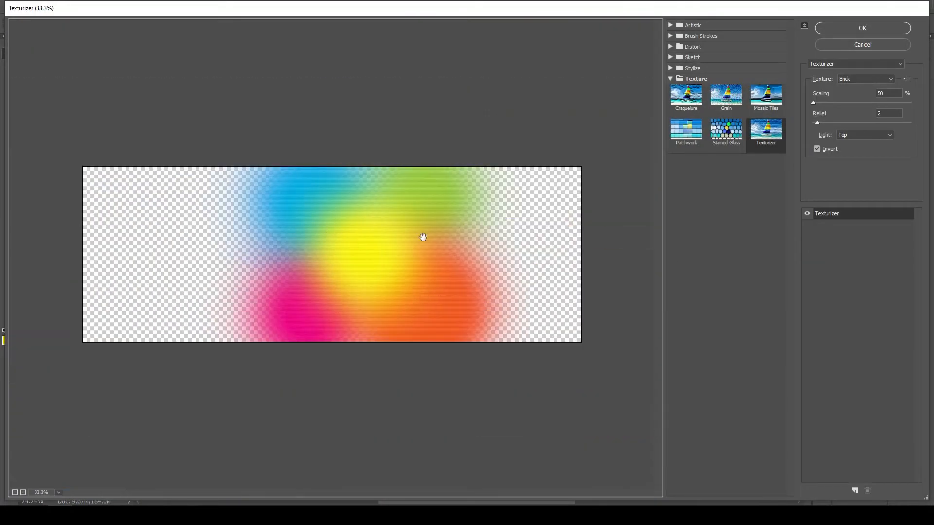
click(671, 79)
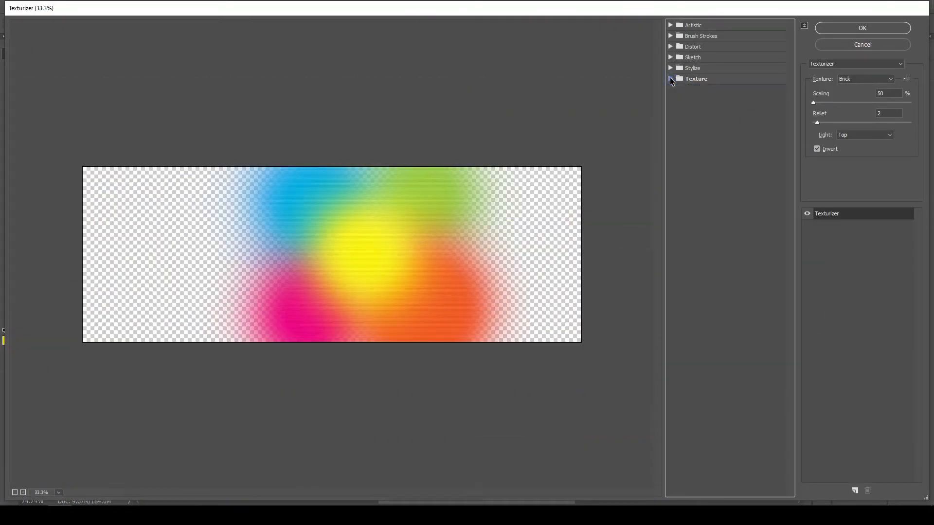
click(670, 78)
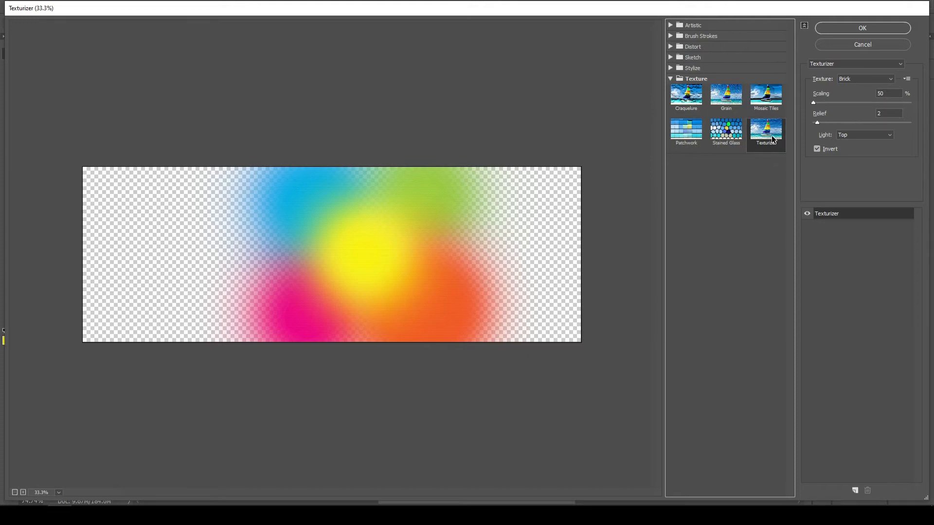
click(892, 34)
- Compare the background with and without the brick texture by undoing and redoing the filter, and inspect the texture around the goddess
scroll(405, 282, down, 2)
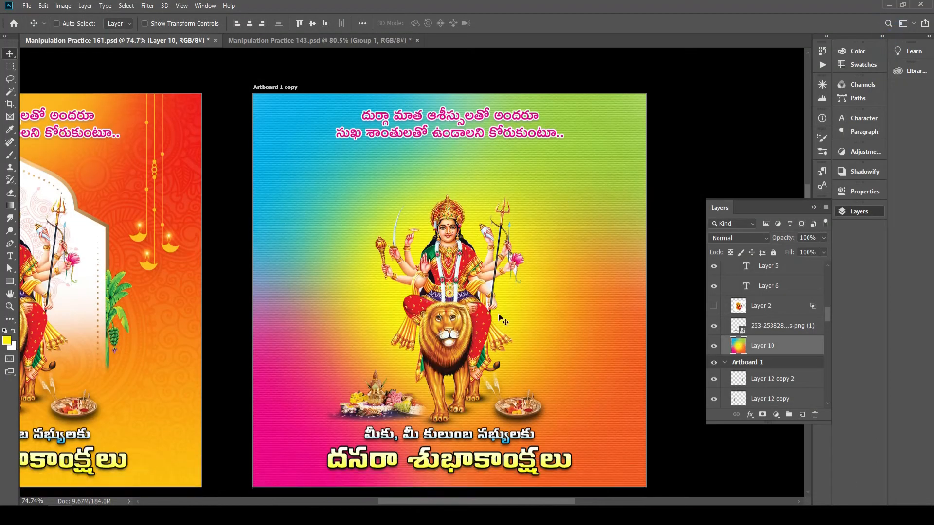
scroll(383, 216, up, 6)
drag(398, 193, 391, 205)
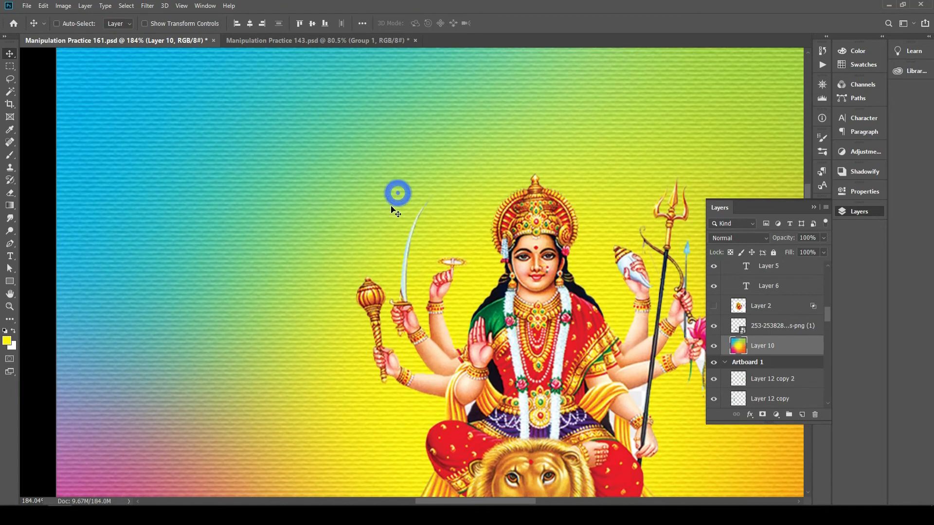
key(ctrl+z)
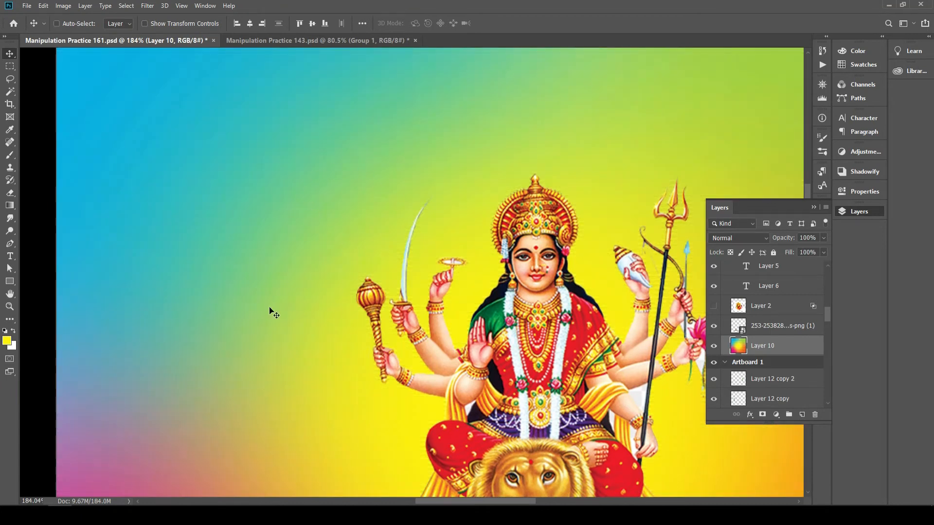
scroll(254, 223, down, 4)
drag(369, 283, 350, 282)
scroll(334, 231, up, 2)
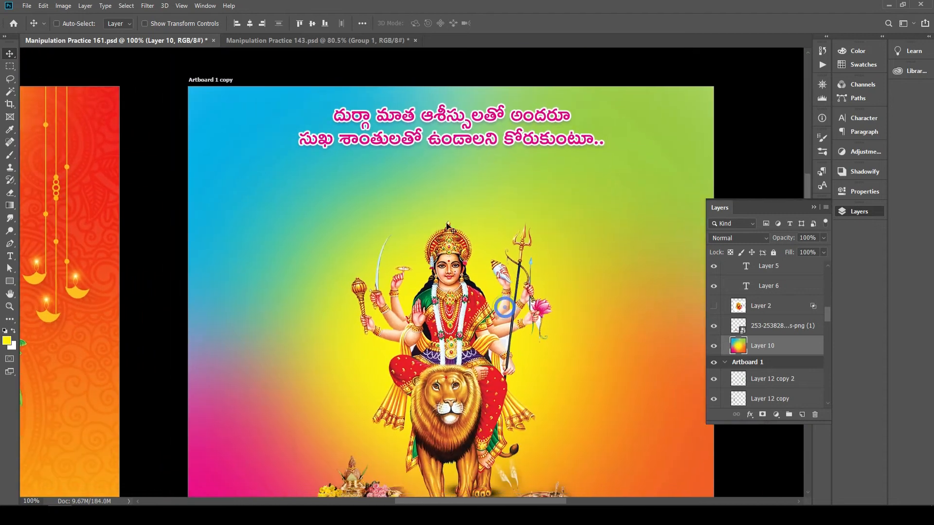
drag(364, 213, 382, 257)
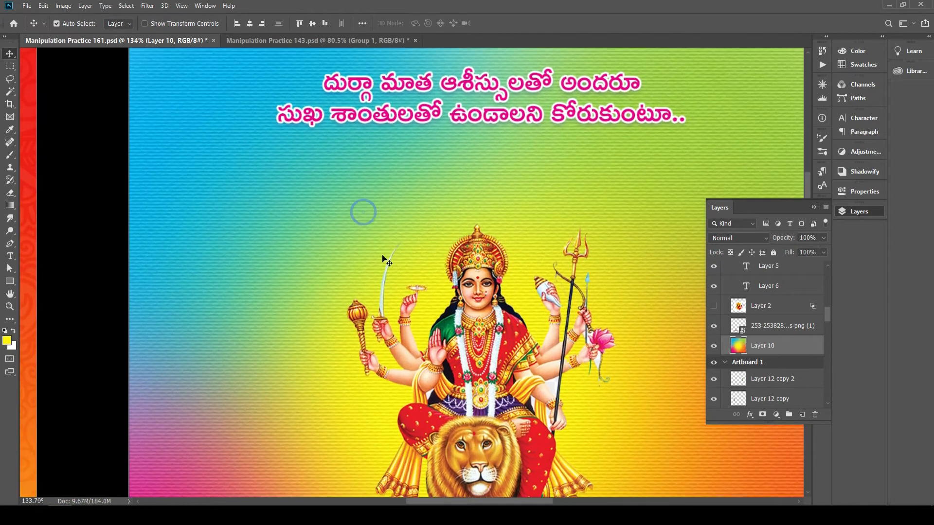
drag(464, 280, 435, 224)
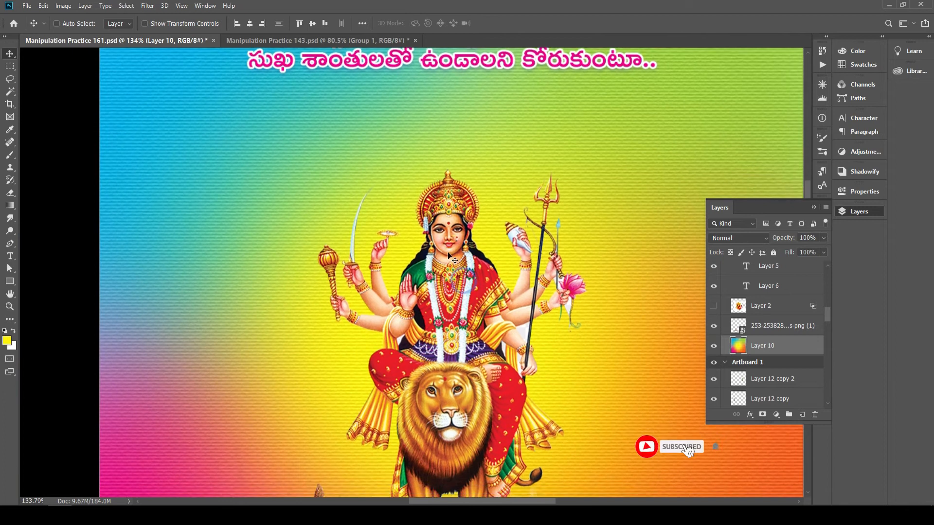
key(ctrl+minus)
drag(481, 285, 473, 281)
key(ctrl+minus)
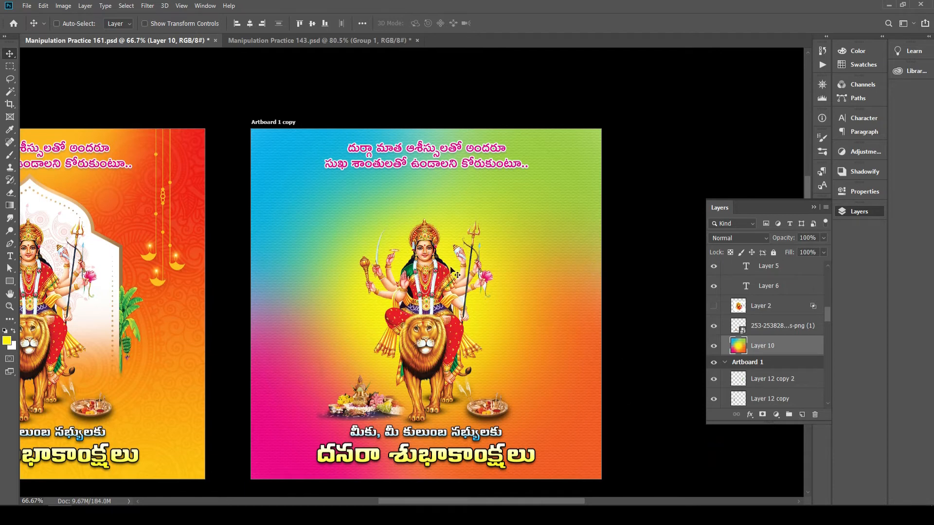
scroll(559, 290, up, 2)
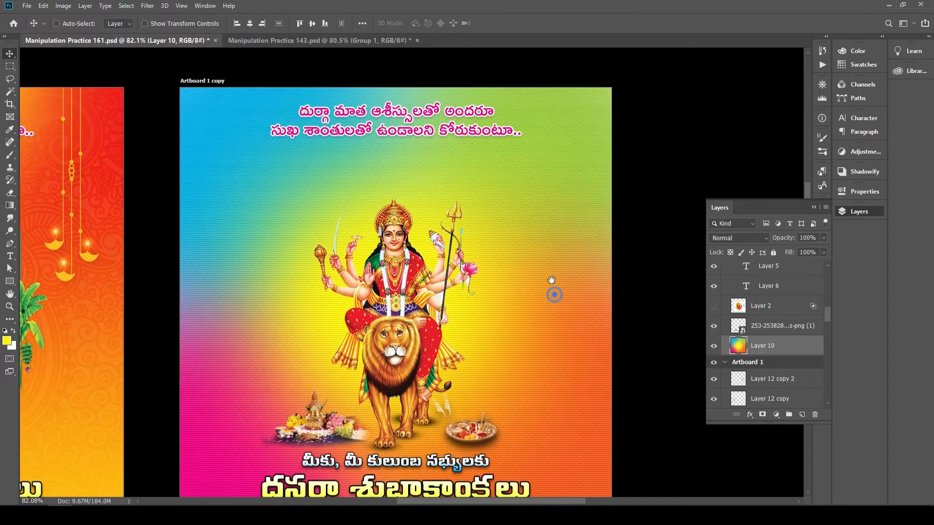
scroll(500, 245, down, 2)
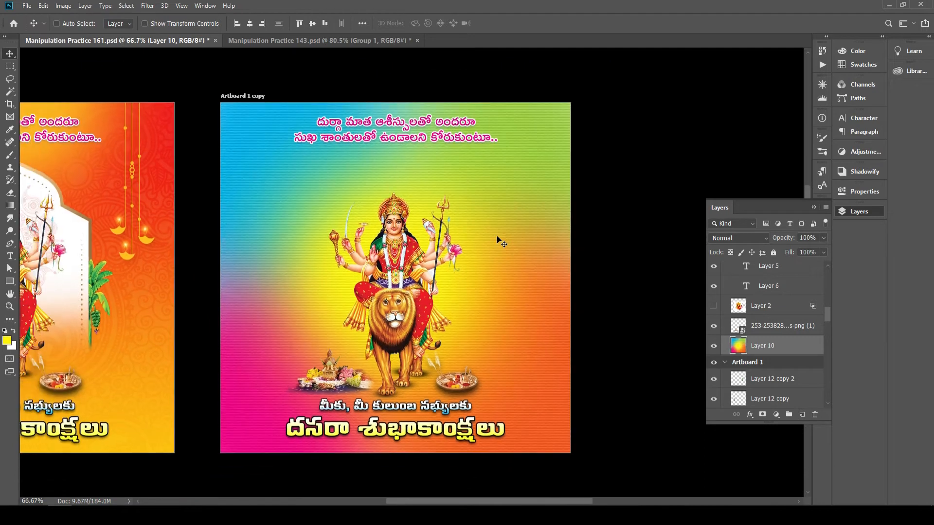
- Move the two-line Telugu greeting text to the upper-right part of the duplicated artboard
drag(382, 223, 410, 228)
drag(475, 145, 532, 161)
key(ctrl+minus)
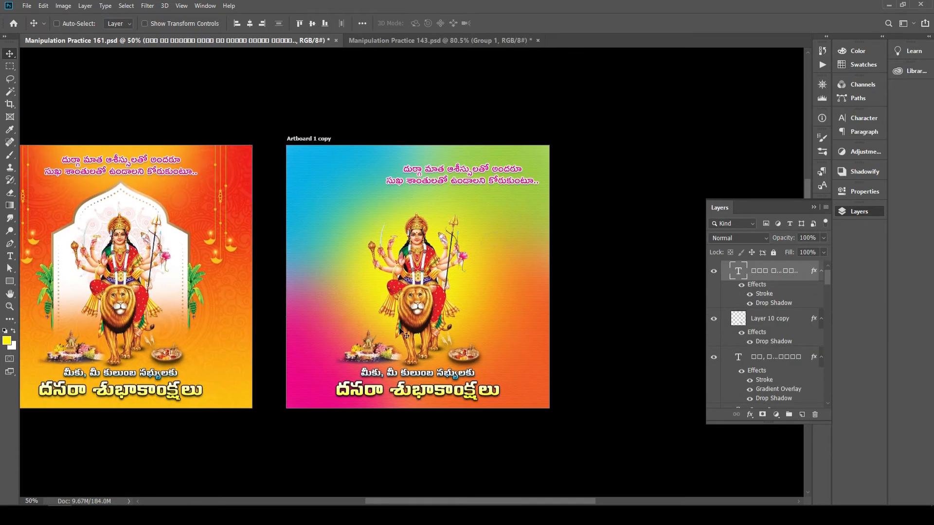
scroll(267, 301, left, 2)
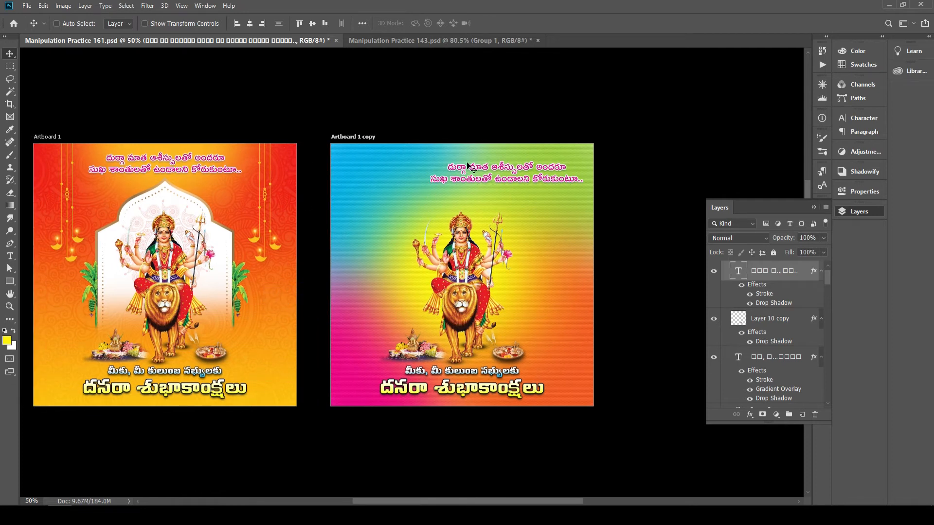
- Place the "name background" brush-stroke image from the Desktop's Stuff folder as an embedded layer on the duplicated artboard
click(25, 6)
click(85, 188)
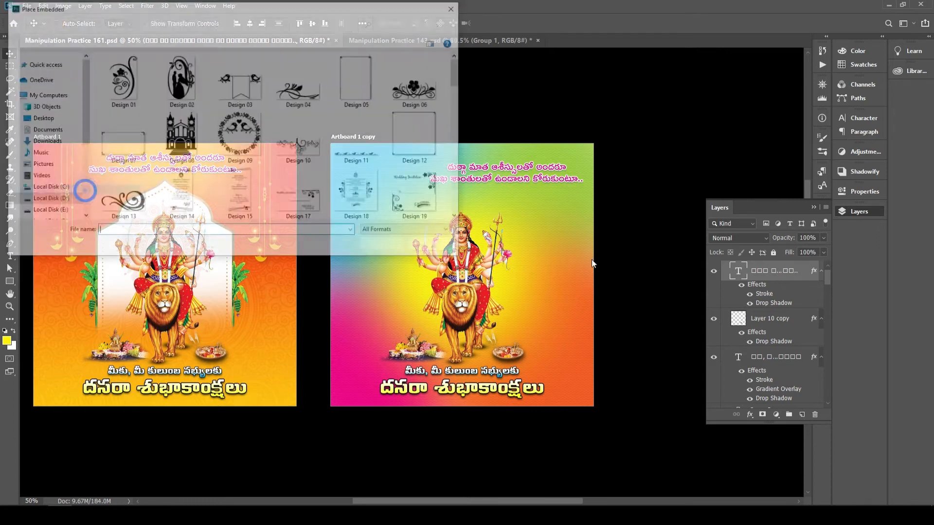
scroll(51, 173, down, 1)
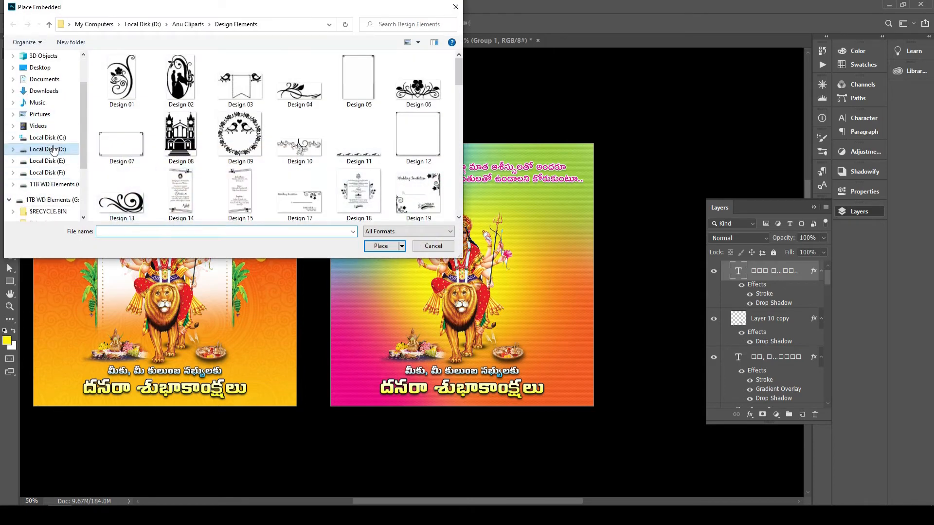
click(40, 68)
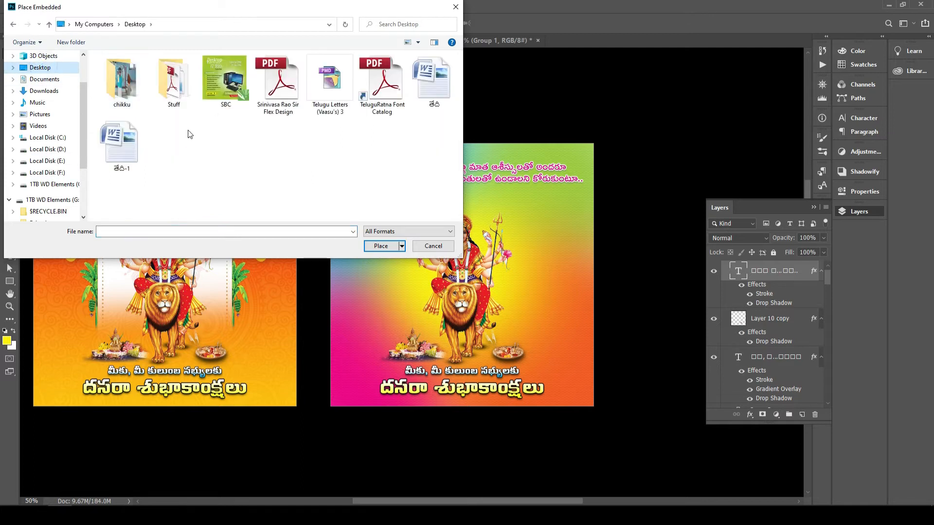
double_click(182, 85)
scroll(217, 128, down, 3)
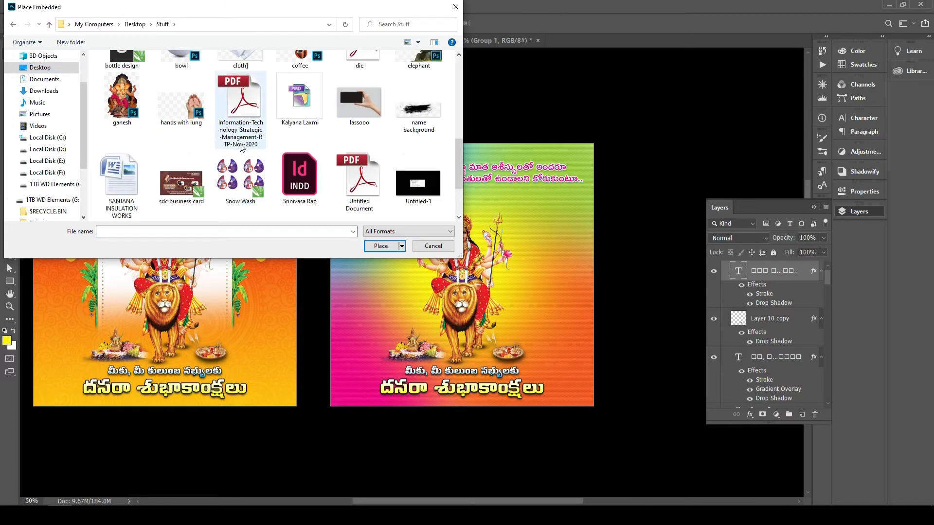
double_click(419, 106)
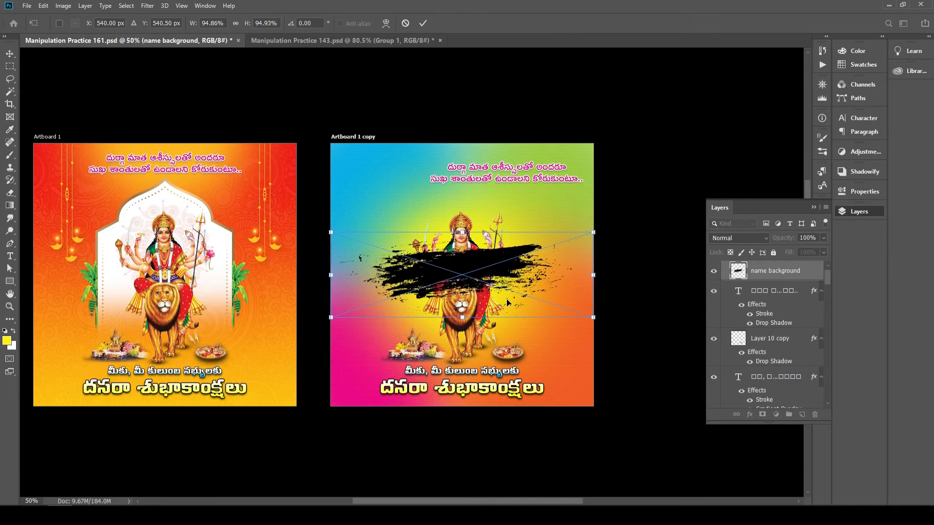
key(Return)
- Add a white Color Overlay to the name background brush stroke
click(750, 415)
click(779, 375)
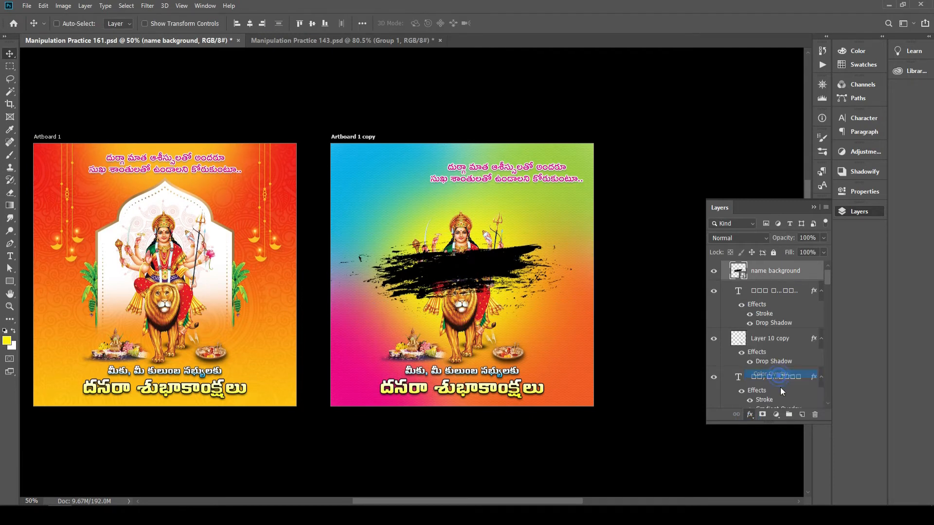
drag(691, 219, 460, 58)
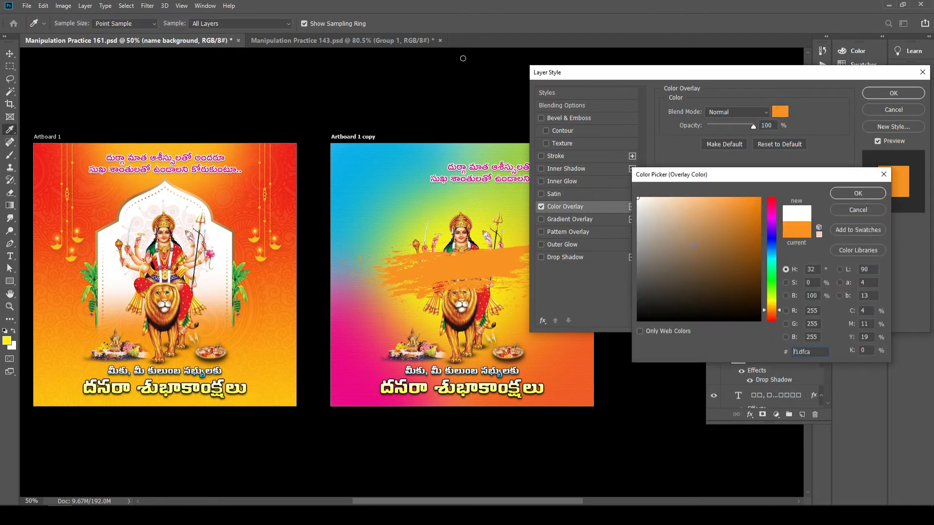
key(Return)
key(Return)
- Transform the white brush stroke into a thin strip on the duplicated artboard's top edge and duplicate it to span the width
key(ctrl+t)
mouse_move(464, 316)
mouse_down()
mouse_move(465, 249)
mouse_move(441, 137)
mouse_move(417, 155)
mouse_move(532, 153)
mouse_move(523, 154)
mouse_up()
key(Return)
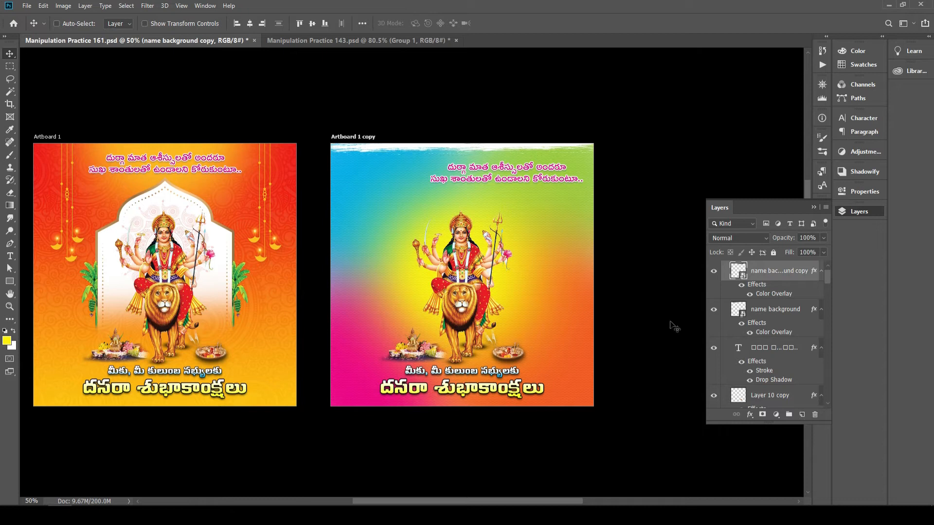
- Select both white top strokes, duplicate them onto the artboard's bottom edge and flip the copies to W -100%, H -100%
right_click(381, 147)
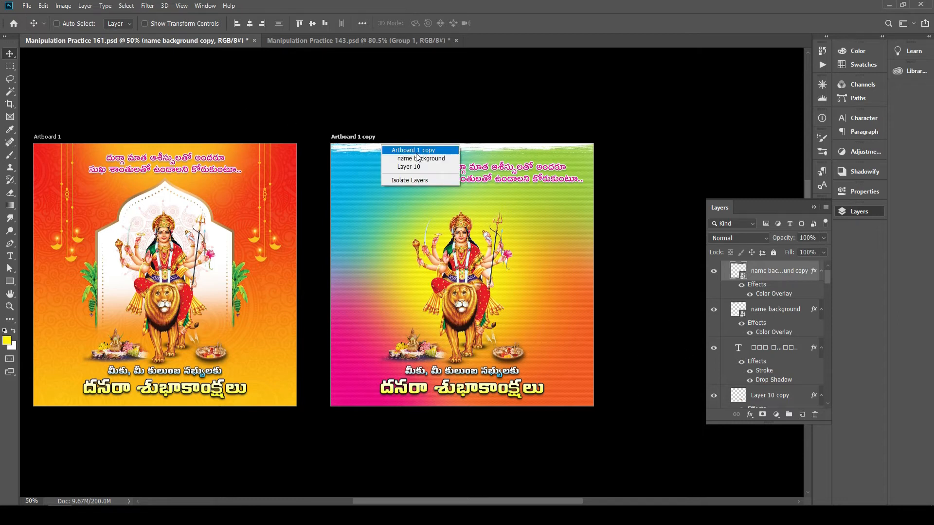
shift+click(416, 158)
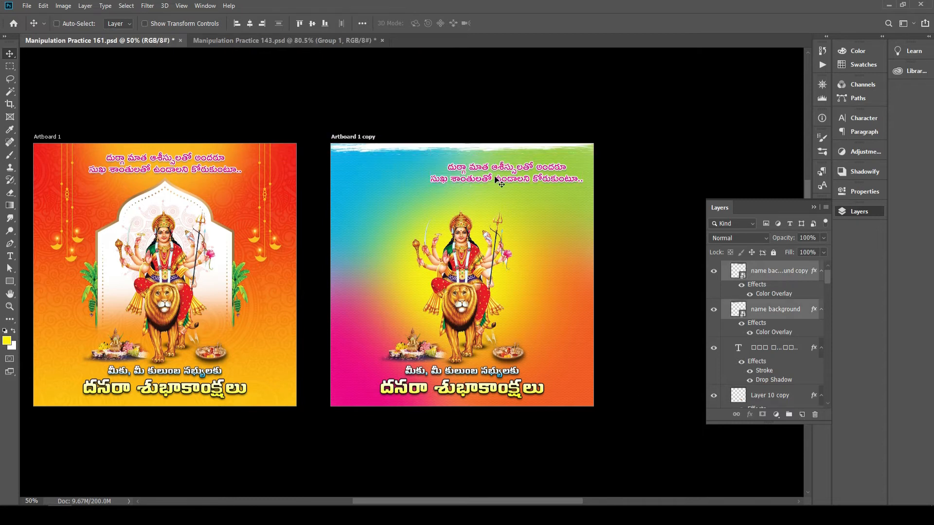
mouse_move(552, 146)
mouse_down()
mouse_move(556, 368)
mouse_move(566, 402)
mouse_up()
key(ctrl+t)
right_click(496, 412)
click(542, 360)
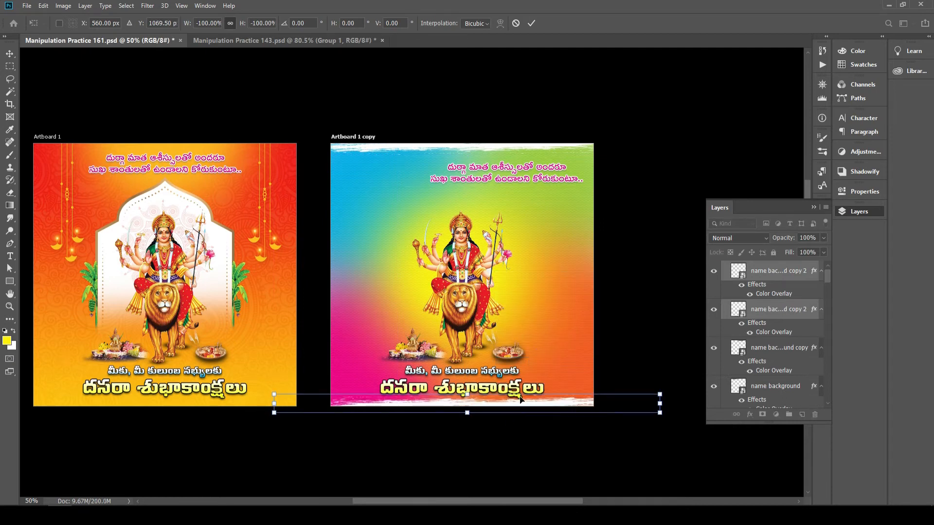
key(Return)
- Duplicate the bottom white strokes, rotate the copies vertical and place a pair on both the left and right edges of the duplicated artboard
mouse_move(550, 403)
mouse_down()
mouse_move(557, 266)
mouse_move(553, 287)
mouse_up()
key(ctrl+t)
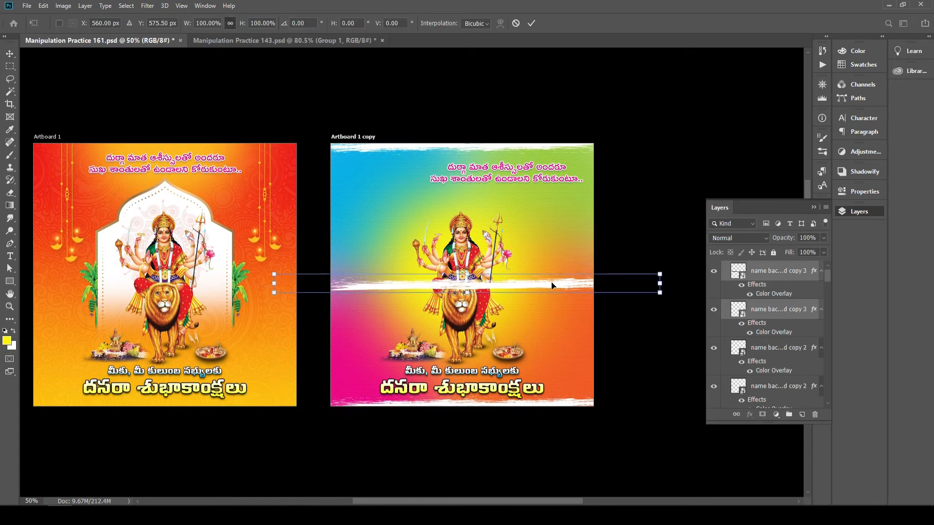
right_click(552, 285)
click(608, 382)
key(Return)
mouse_move(491, 305)
mouse_down()
mouse_move(595, 305)
mouse_move(322, 304)
mouse_move(592, 305)
mouse_up()
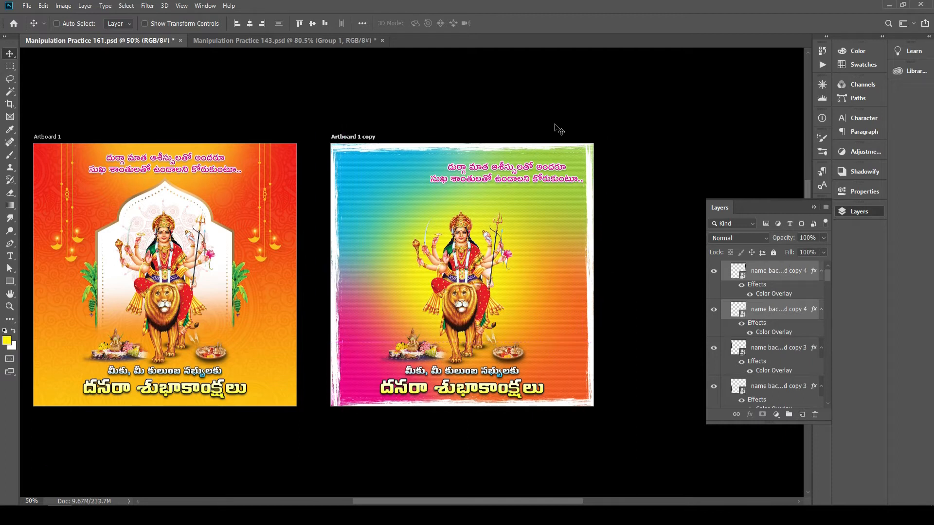
- Select the individual white strokes along the artboard's top and bottom edges and shift them slightly outward
right_click(538, 149)
click(514, 141)
right_click(523, 148)
click(576, 162)
drag(555, 153, 557, 147)
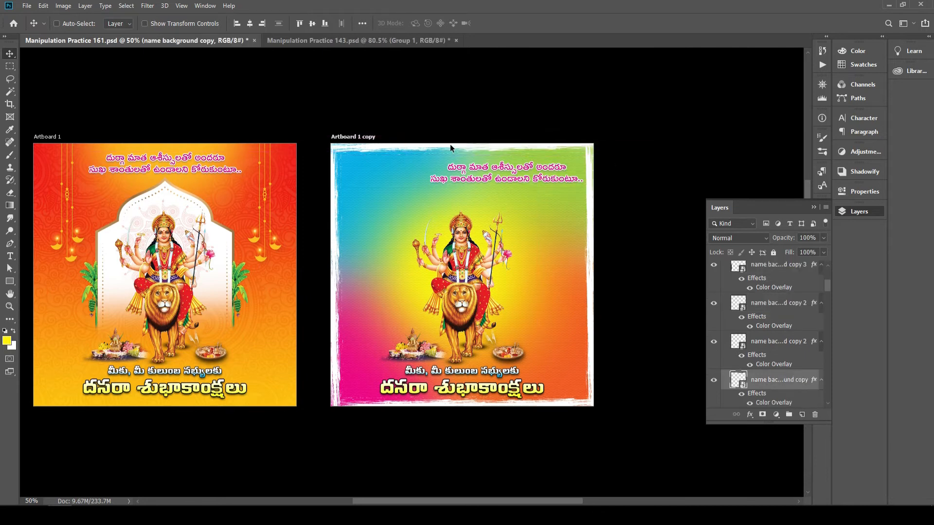
right_click(406, 147)
click(451, 159)
drag(417, 151, 419, 149)
drag(413, 402, 568, 411)
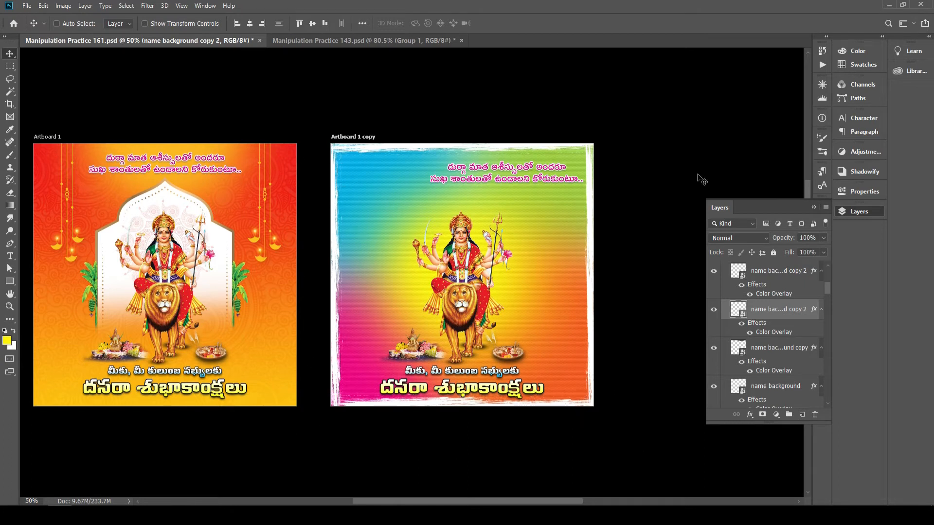
- Adjust the position of the two white strokes along the artboard's left edge
drag(333, 204, 333, 201)
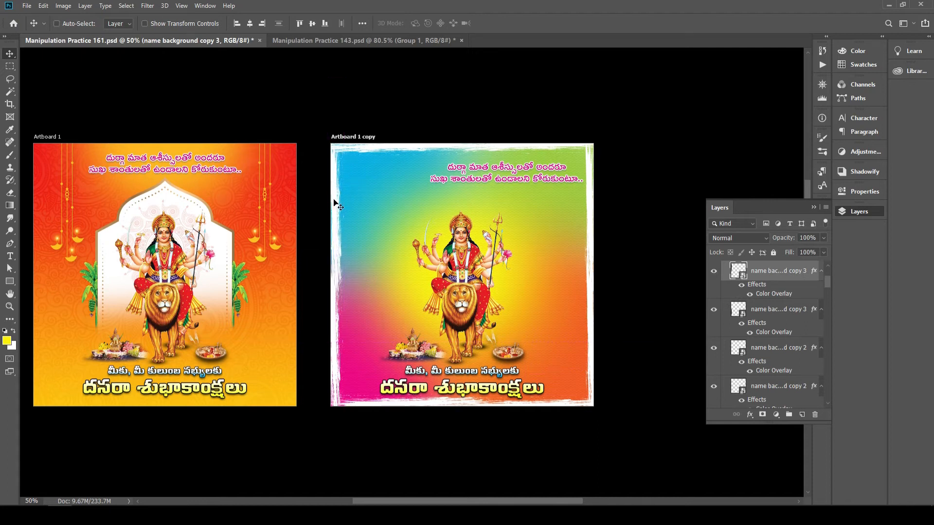
ctrl+click(338, 360)
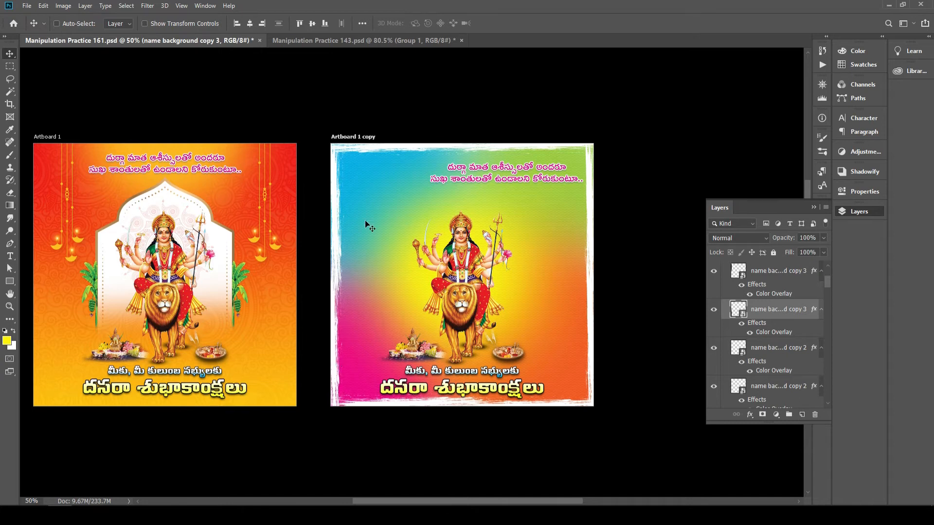
ctrl+click(337, 211)
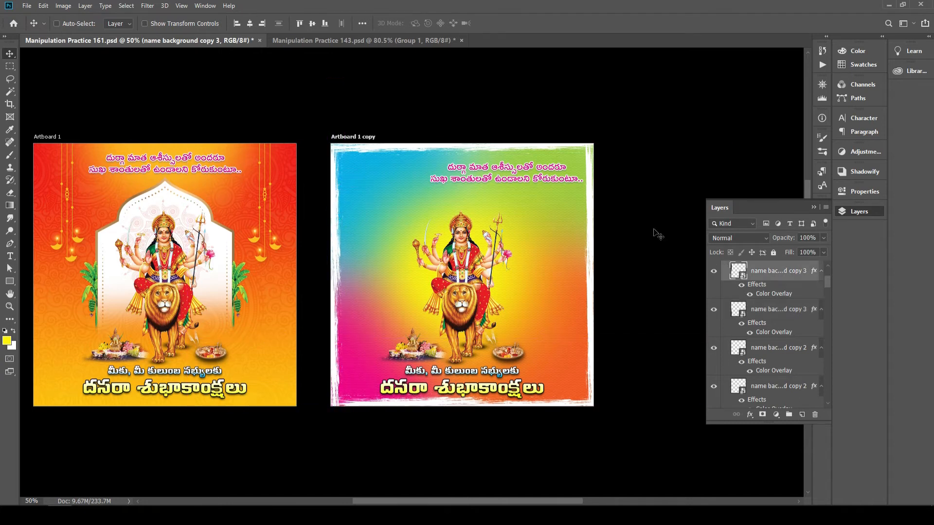
- Nudge the upper and lower white strokes along the artboard's right edge to even out that border
ctrl+click(591, 203)
drag(592, 204, 590, 202)
key(Right)
key(Right)
key(shift+Left)
key(shift+Right)
key(shift+Left)
key(shift+Right)
key(shift+Left)
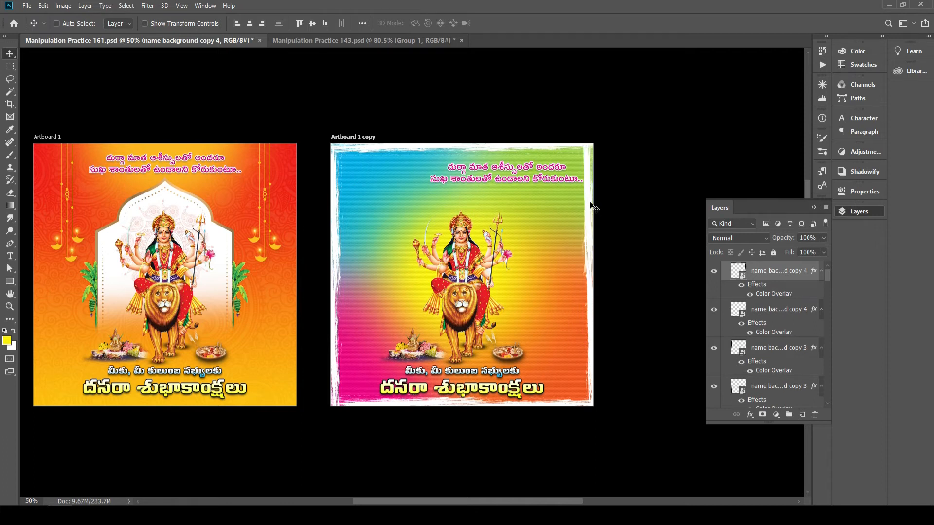
key(shift+Right)
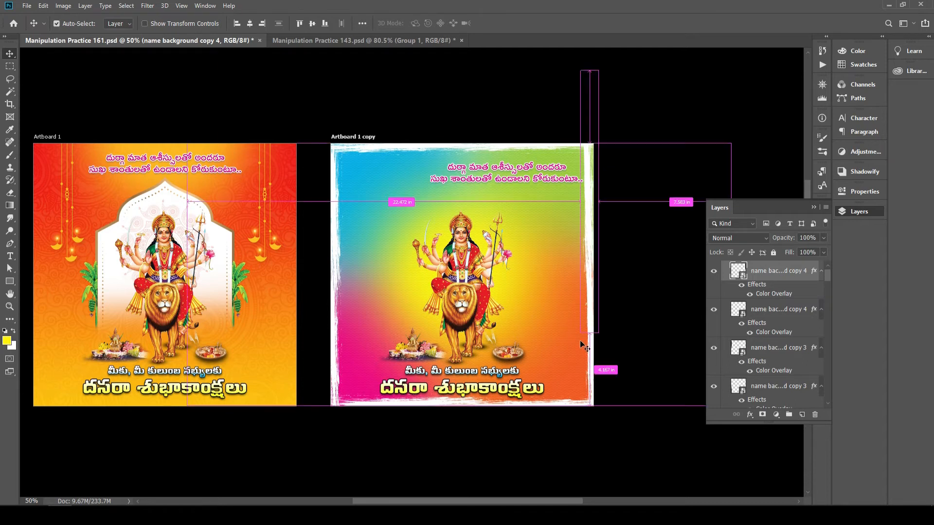
ctrl+click(590, 337)
key(shift+Left)
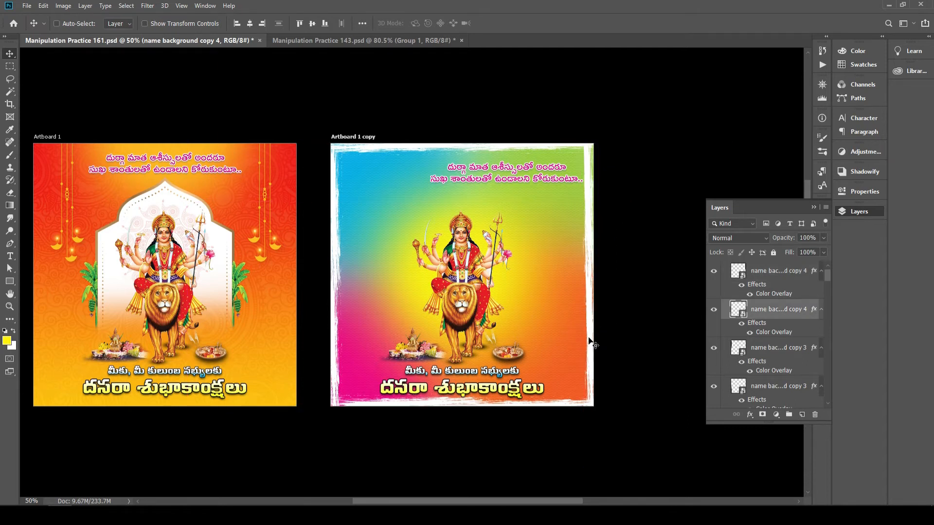
key(Right)
- Move the top greeting text slightly inward from the border and the goddess group slightly upward on the duplicated artboard
ctrl+click(525, 179)
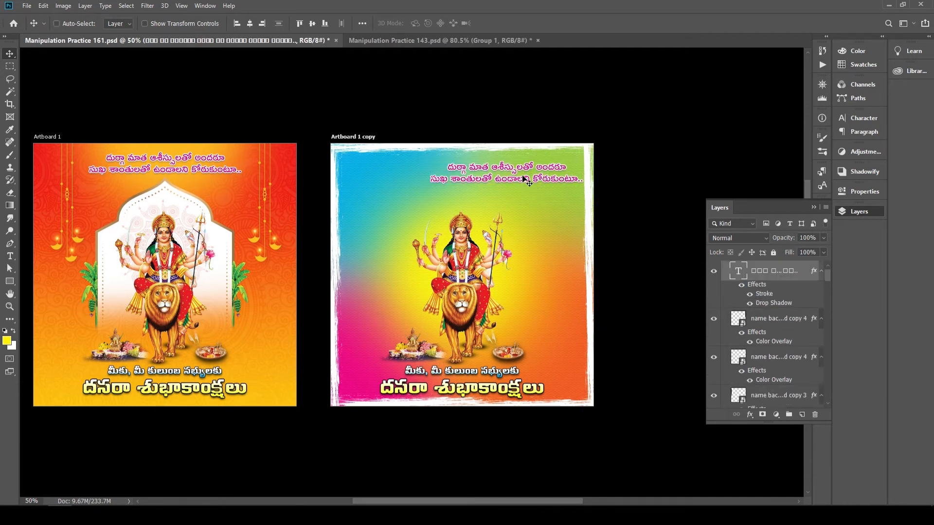
drag(533, 181, 527, 178)
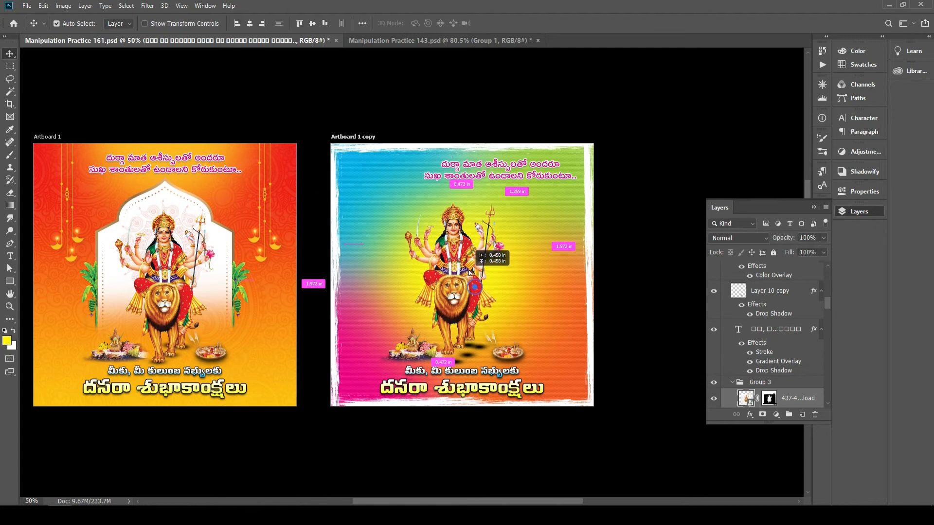
ctrl+click(445, 318)
right_click(467, 298)
click(491, 304)
key(ctrl+0)
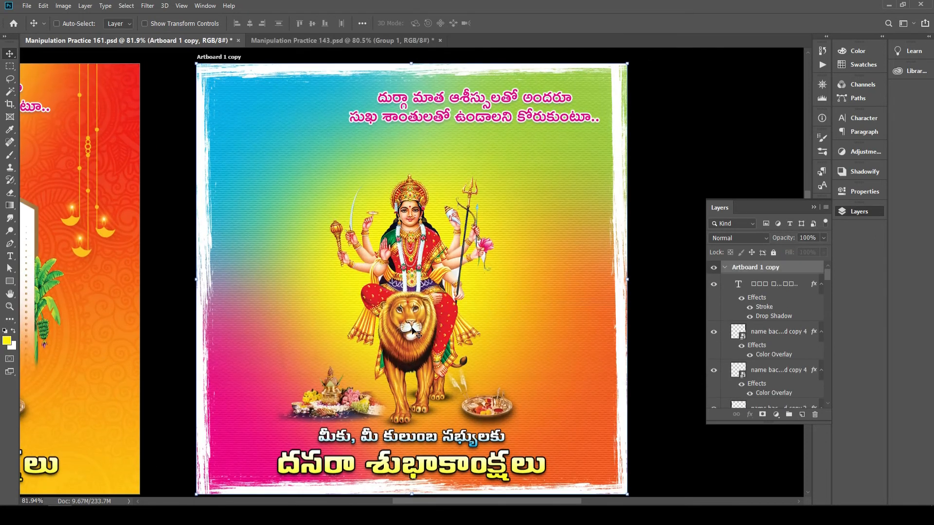
key(ctrl+minus)
right_click(408, 305)
click(444, 318)
drag(423, 302, 419, 283)
- Move the pooja items and plate slightly up and center the two lower greeting lines horizontally on the artboard
drag(347, 385, 346, 379)
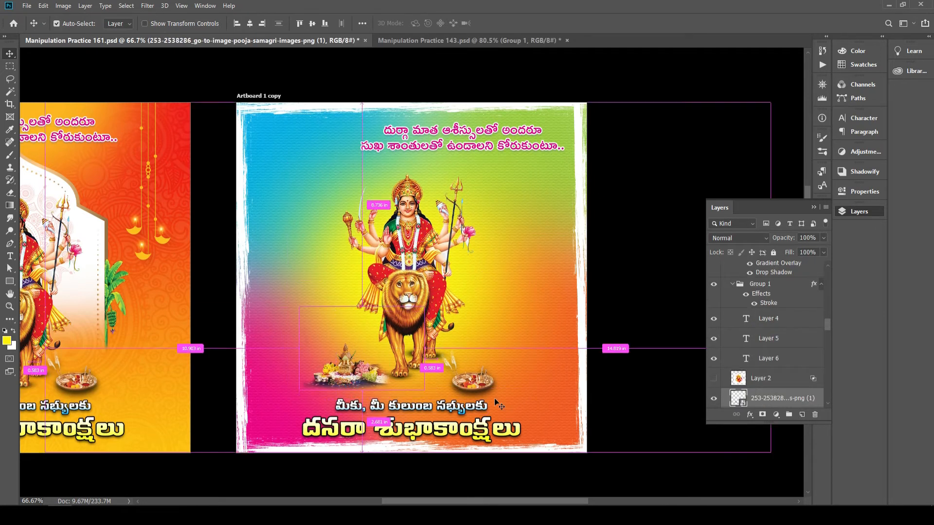
click(484, 391)
drag(479, 380, 462, 393)
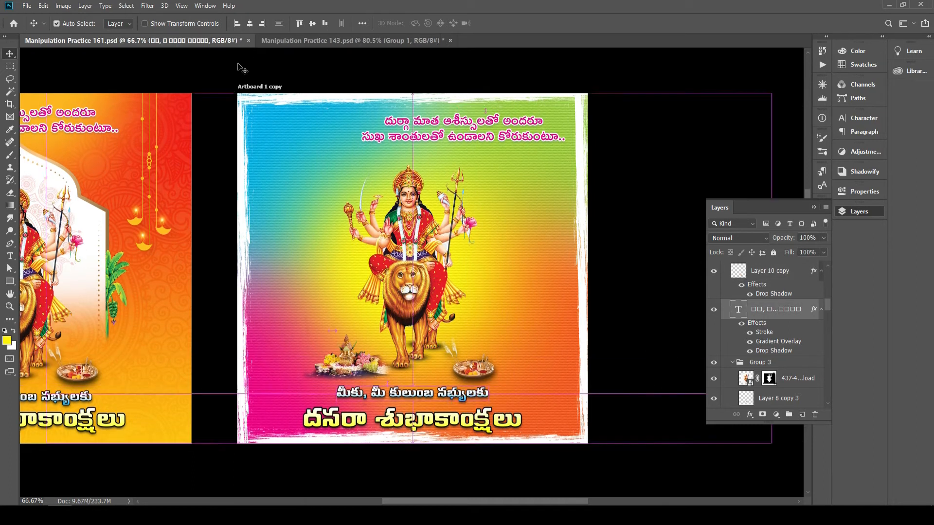
drag(505, 423, 501, 419)
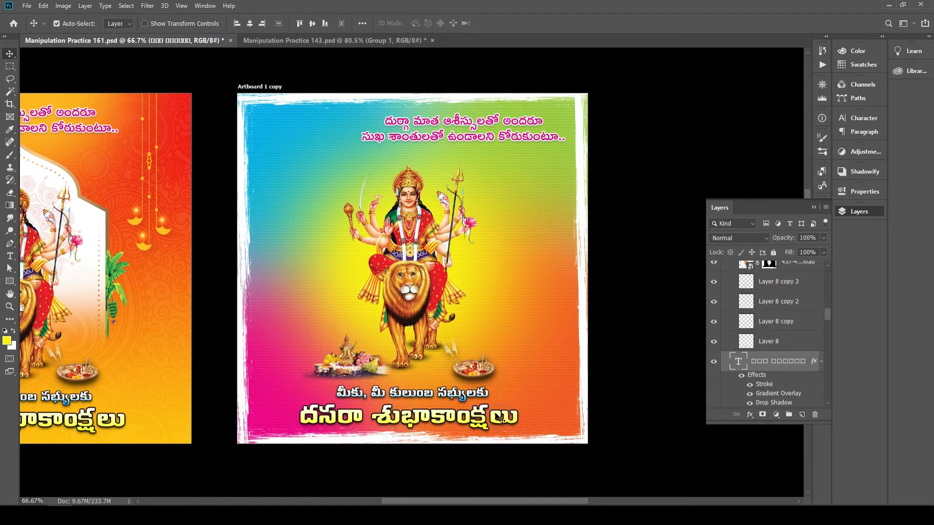
key(ctrl+z)
click(249, 23)
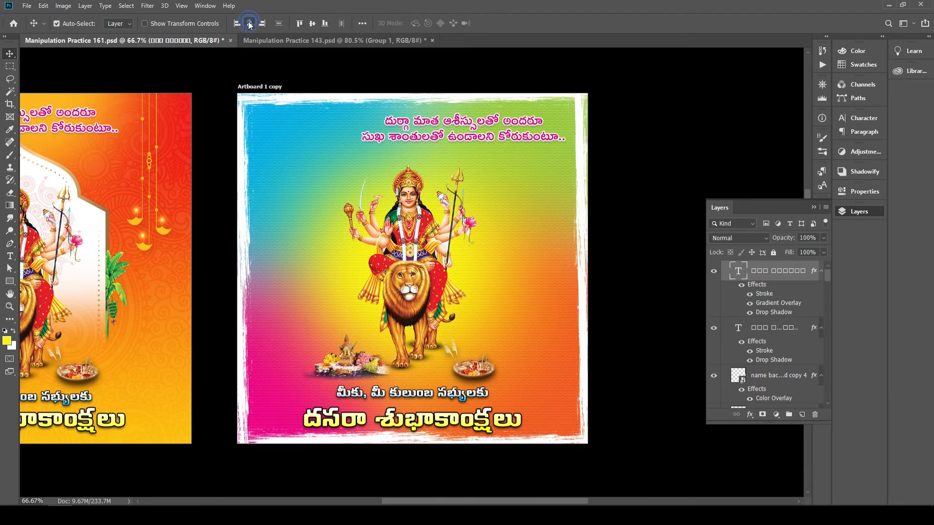
- Switch to Chrome's banana tree png image results and bring the enlarged tree with the hanging banana bunch into view
key(ctrl+0)
click(860, 210)
scroll(687, 365, right, 5)
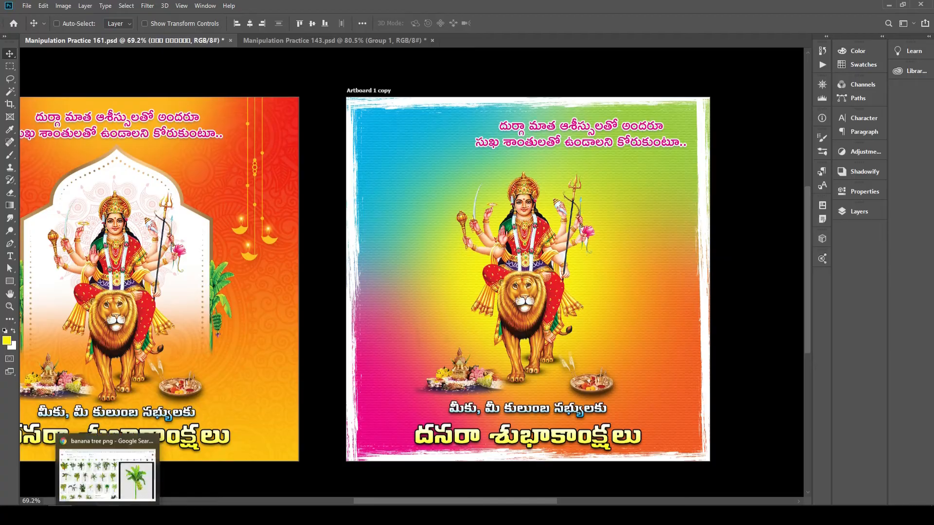
click(108, 514)
scroll(763, 262, down, 4)
scroll(777, 240, up, 4)
scroll(763, 266, down, 3)
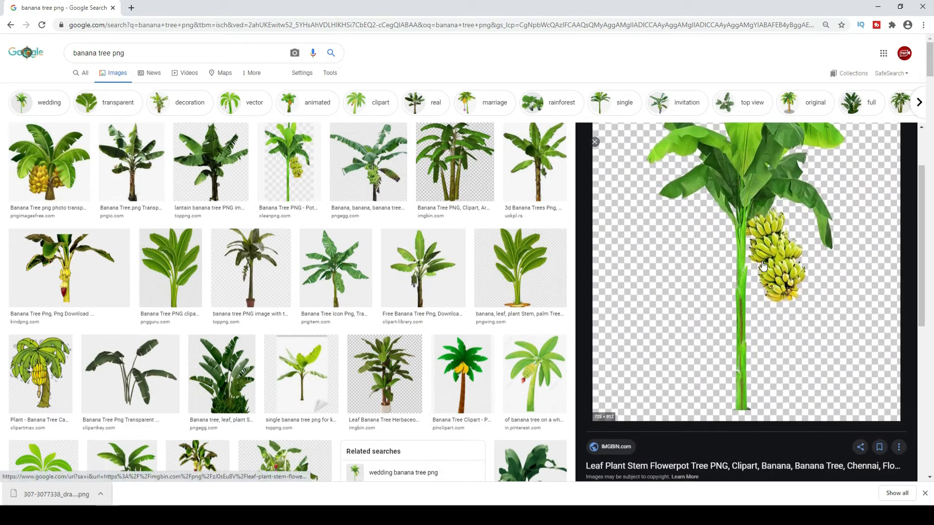
right_click(737, 176)
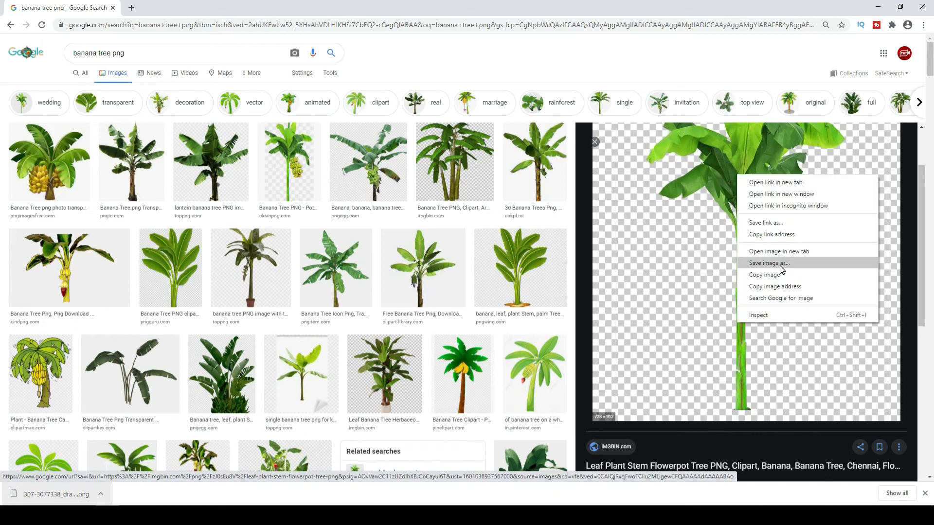
click(780, 266)
key(Escape)
- Copy the enlarged banana tree image from the browser and paste it onto the duplicated artboard in Photoshop
right_click(769, 201)
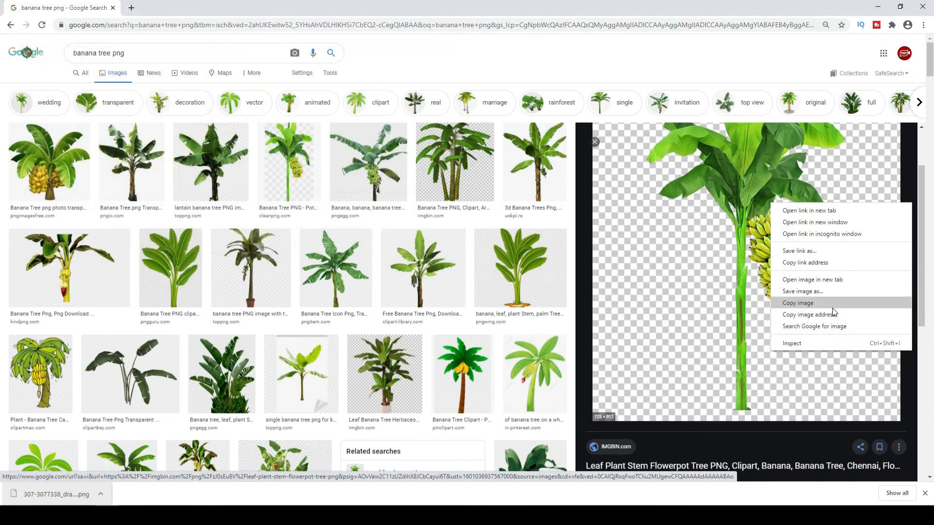
click(832, 304)
key(alt+Tab)
key(ctrl+v)
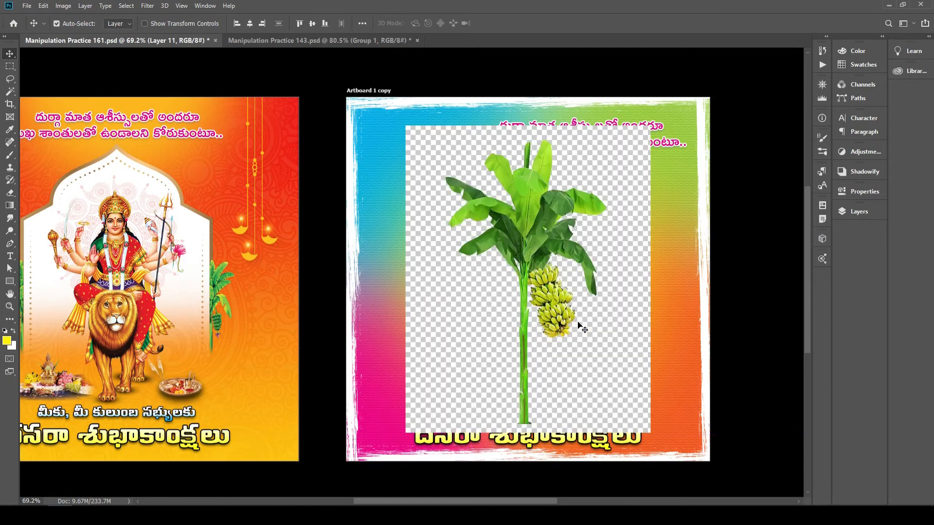
- Select the pasted image's checkered background with the Magic Wand at tolerance 100 and add a layer mask from the selection
key(ctrl+semicolon)
right_click(10, 91)
click(59, 100)
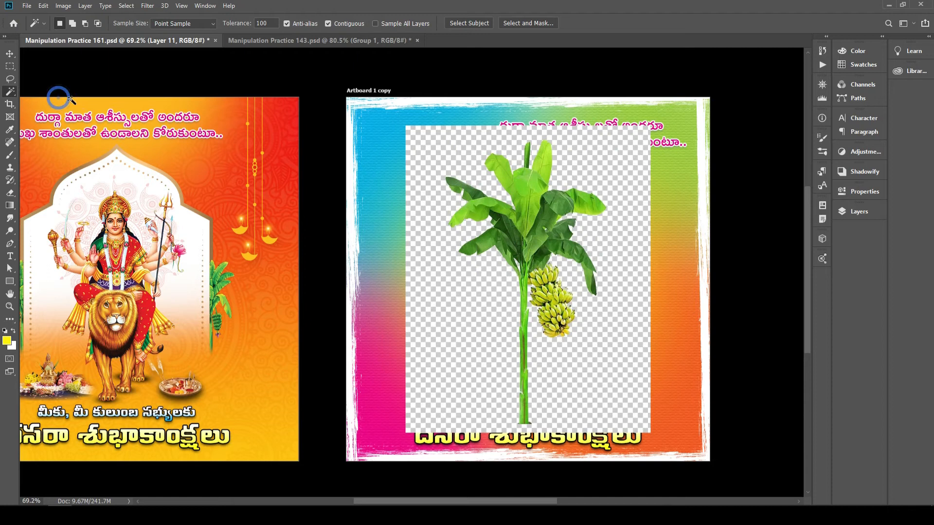
click(480, 283)
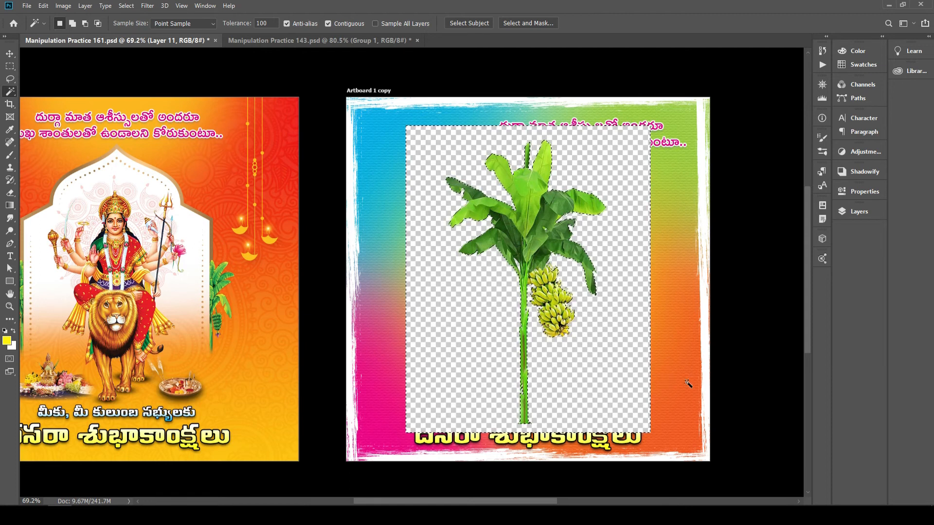
key(F7)
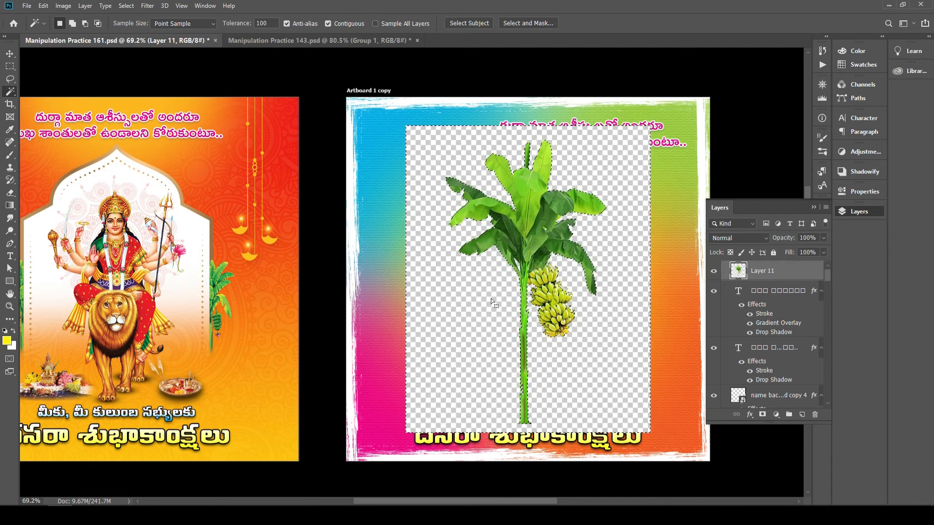
click(762, 414)
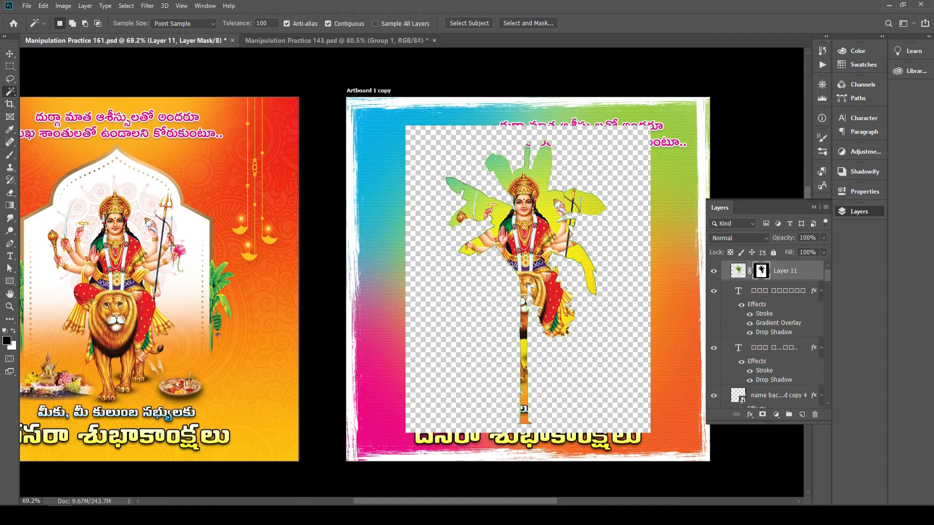
- Invert Layer 11's mask to hide the checkered background and reveal the banana tree
click(760, 269)
key(ctrl+i)
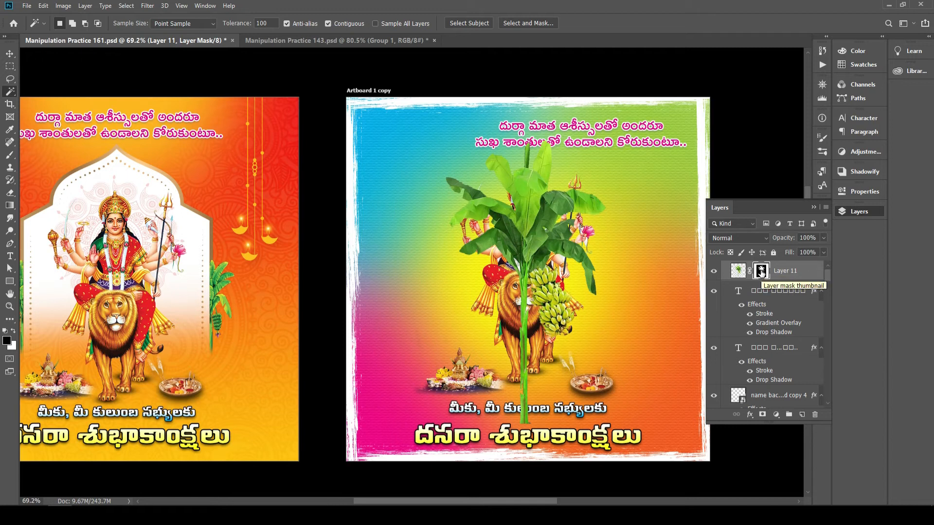
key(ctrl+i)
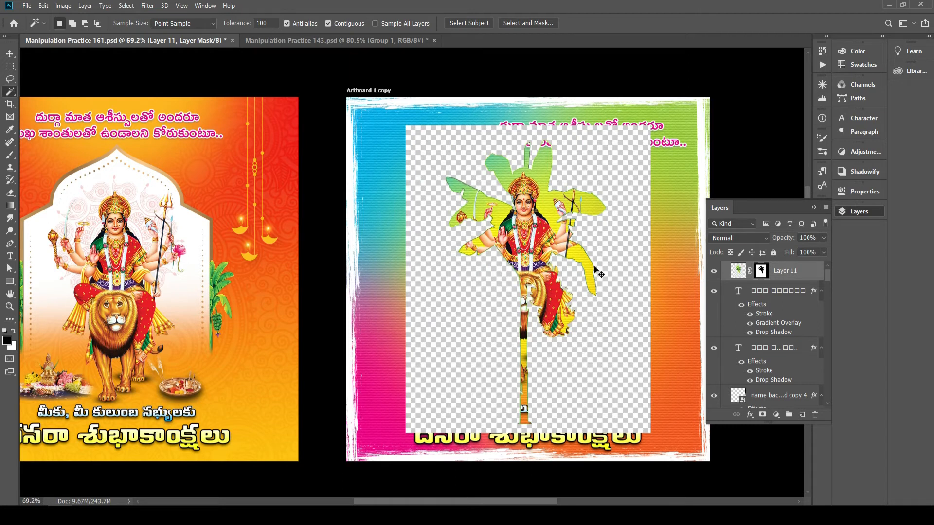
key(ctrl+i)
- Scale the banana tree down and position it at the lower left edge of the duplicated artboard
key(ctrl+t)
drag(537, 222, 437, 230)
drag(551, 287, 449, 287)
drag(394, 259, 375, 338)
key(Return)
- Send the banana tree layer to the back, directly above the multicolor background Layer 10
key(ctrl+shift+[)
key(ctrl+])
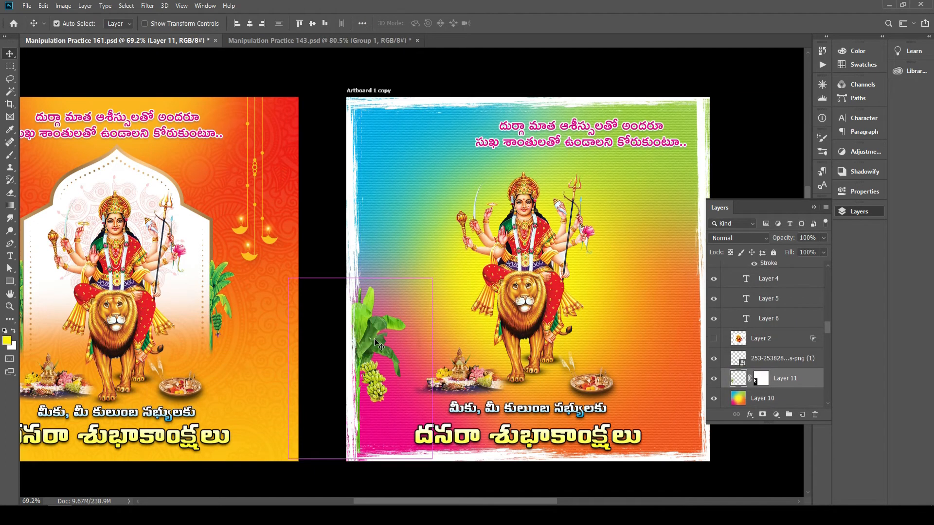
key(ctrl+])
key(ctrl+[)
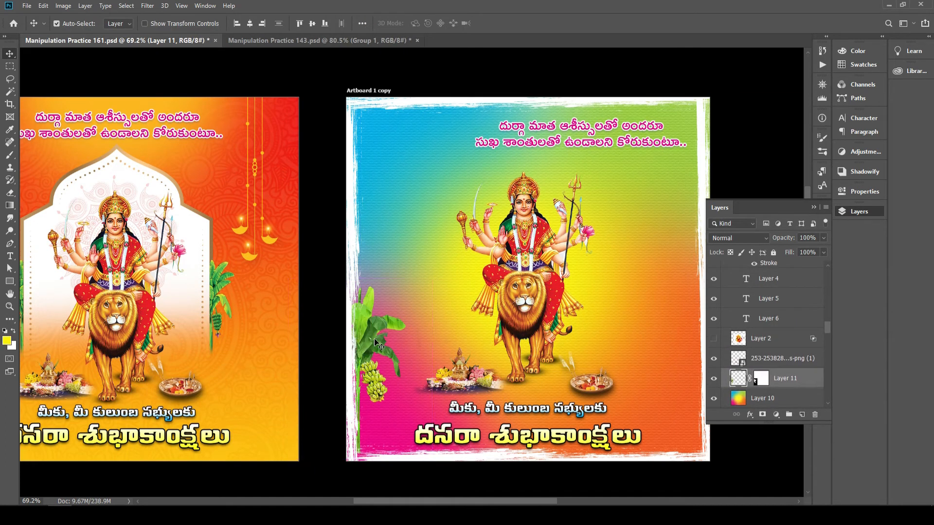
- Reposition the banana tree in the lower left corner and enlarge it slightly just inside the white border
drag(377, 342, 357, 363)
key(ctrl+minus)
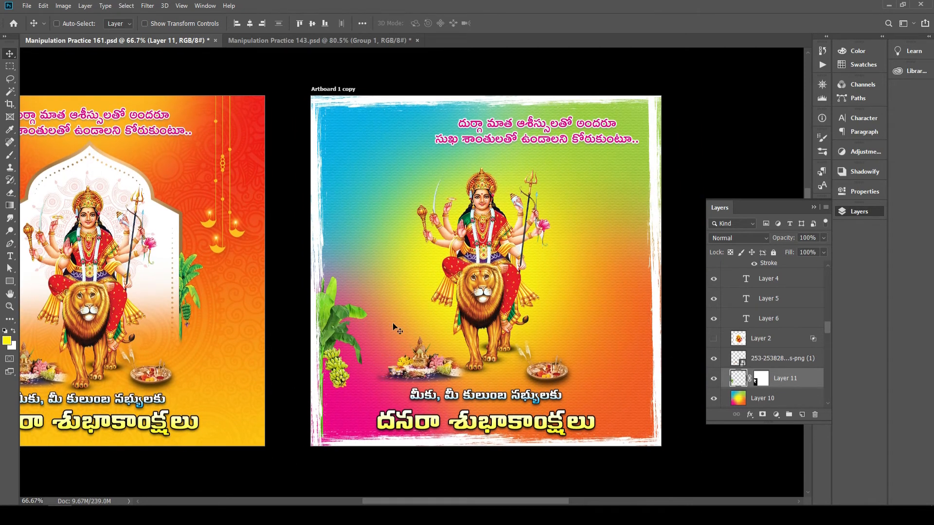
key(ctrl+t)
drag(392, 355, 400, 355)
drag(352, 333, 352, 328)
key(Return)
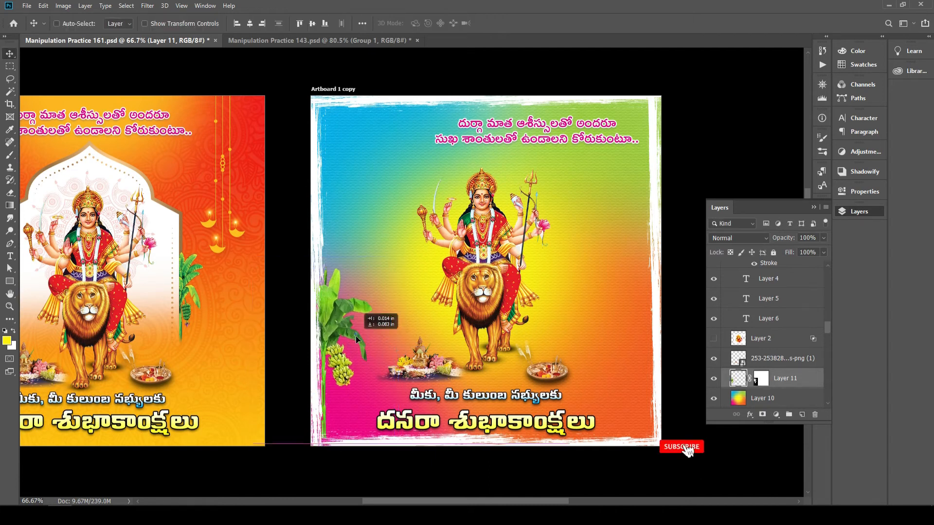
- Add a black drop shadow to the banana tree with about 30% opacity, 120° angle, 41 px distance, 43 px size and Global Light off
click(750, 414)
click(774, 407)
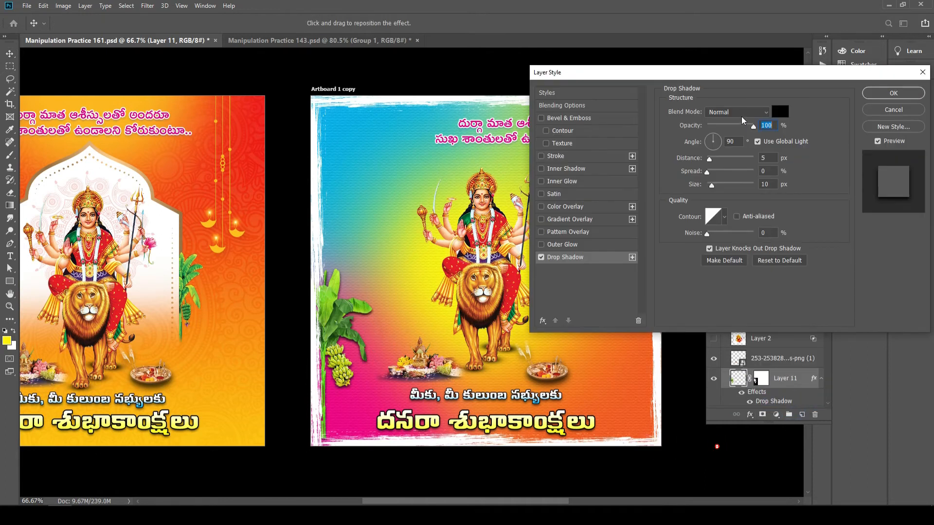
drag(740, 126, 722, 127)
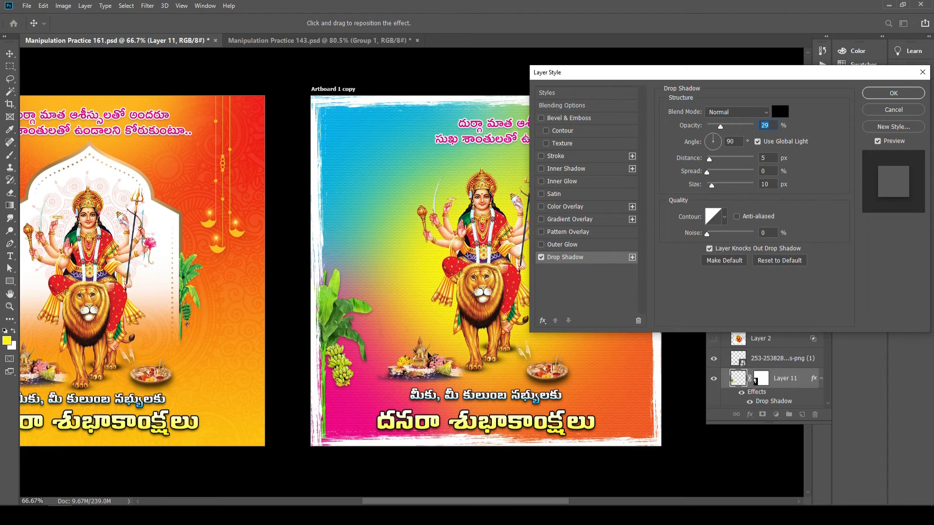
drag(708, 184, 720, 188)
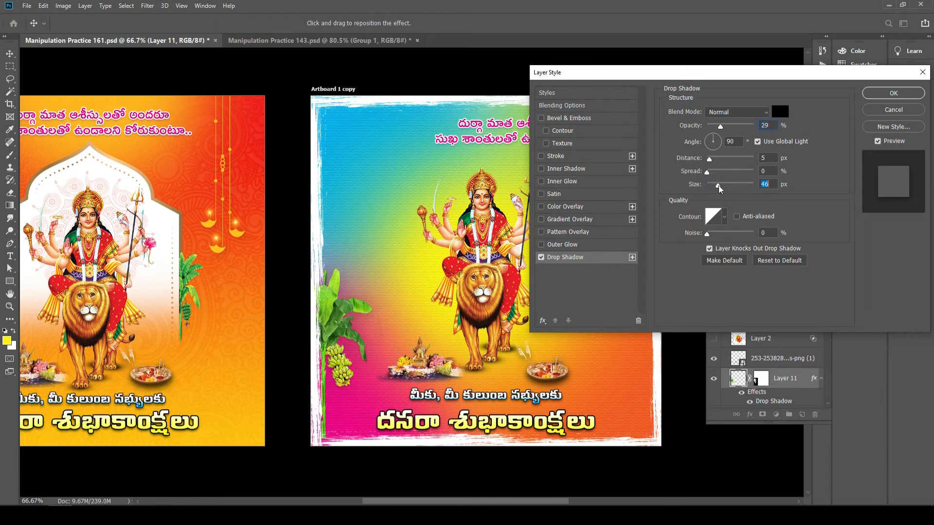
mouse_move(346, 357)
mouse_down()
mouse_move(351, 341)
mouse_move(360, 349)
mouse_up()
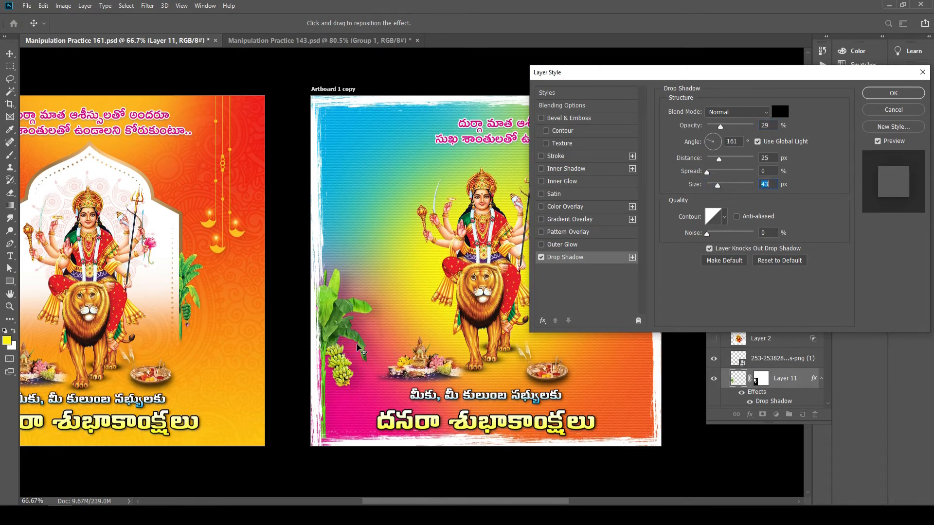
click(757, 141)
mouse_move(719, 158)
mouse_down()
mouse_move(711, 162)
mouse_move(728, 162)
mouse_up()
drag(720, 129, 724, 129)
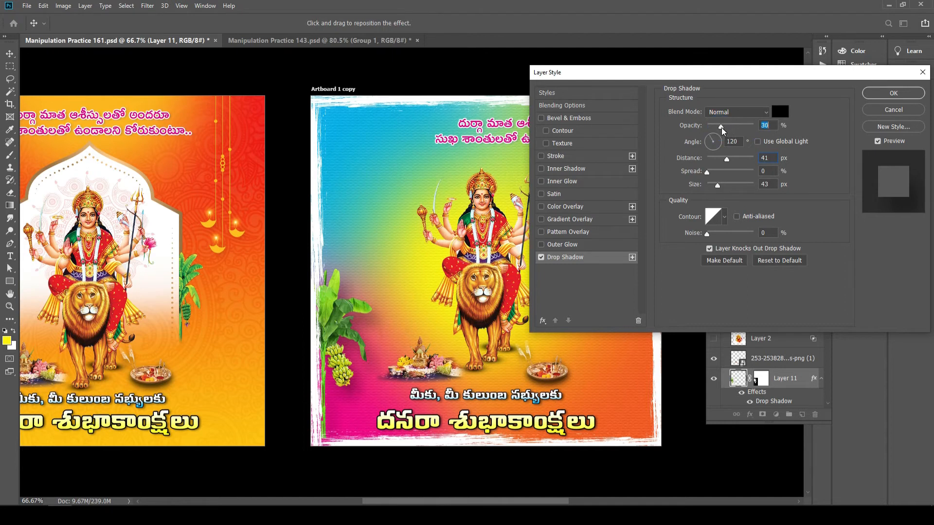
key(Return)
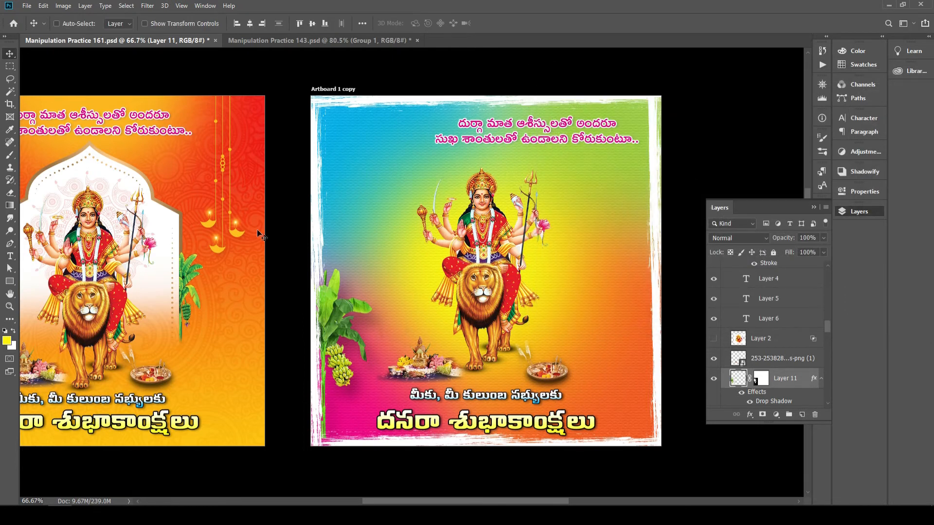
- Duplicate the banana tree, flip the copy horizontally, and place it just inside the white border in the lower right corner
drag(350, 343, 614, 345)
key(ctrl+t)
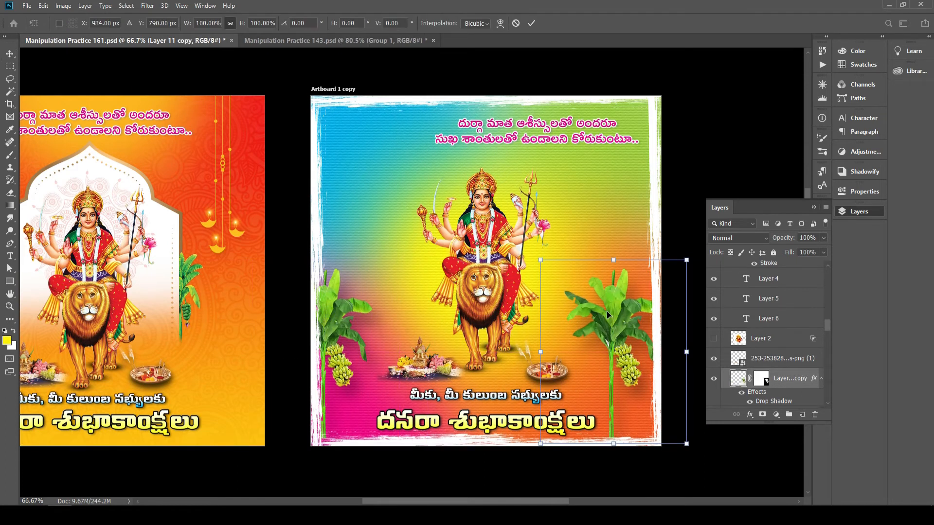
right_click(607, 313)
click(664, 432)
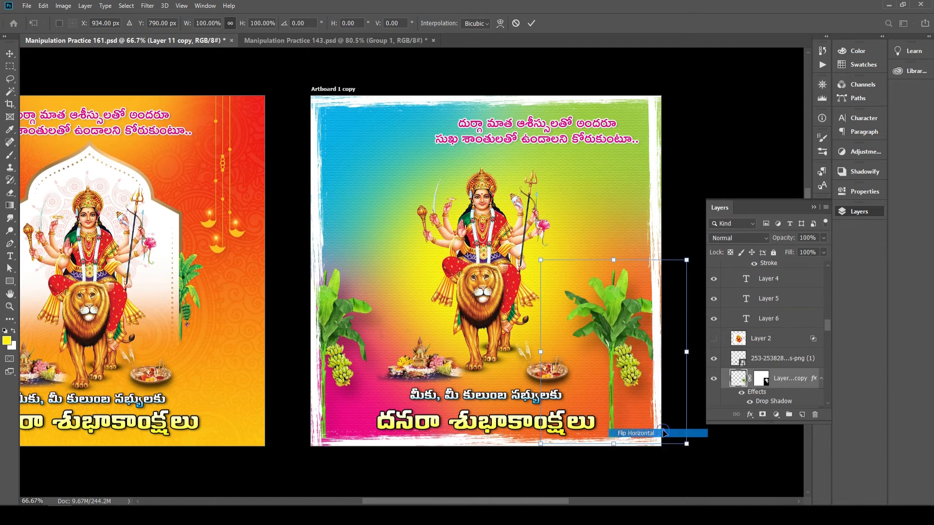
key(Return)
drag(666, 437, 665, 390)
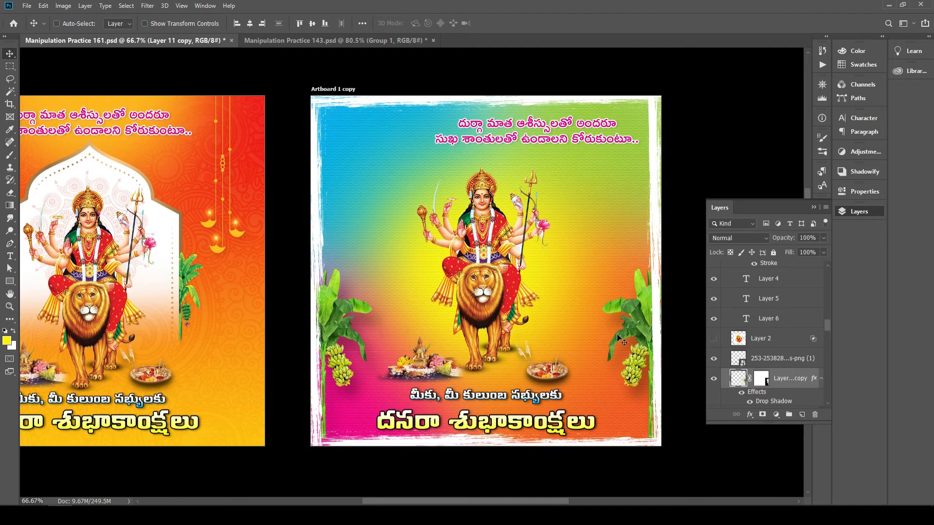
key(ctrl+minus)
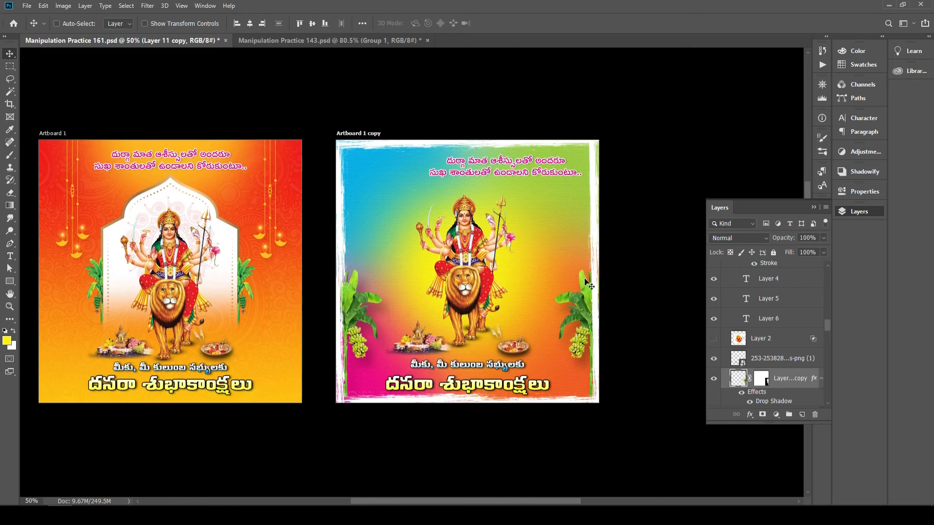
scroll(549, 190, up, 1)
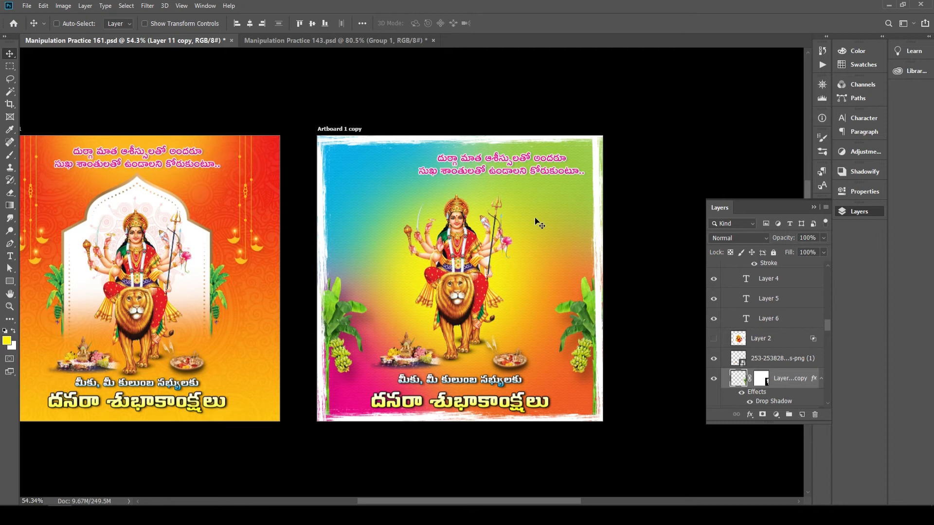
scroll(552, 188, up, 1)
drag(357, 219, 409, 215)
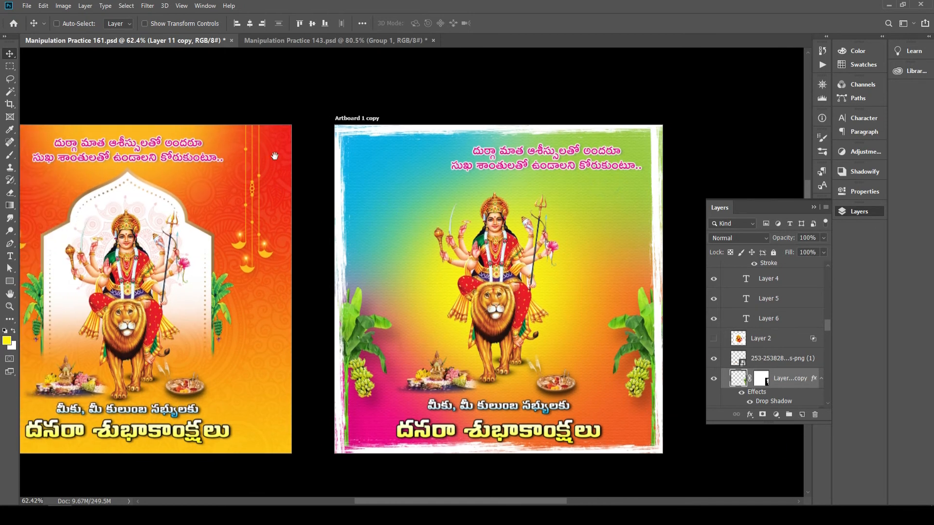
drag(274, 155, 285, 156)
- Switch to Manipulation Practice 143.psd and examine the flag, bells, bird, leaves, Ganesha idol and branch layers as possible decorations
click(293, 39)
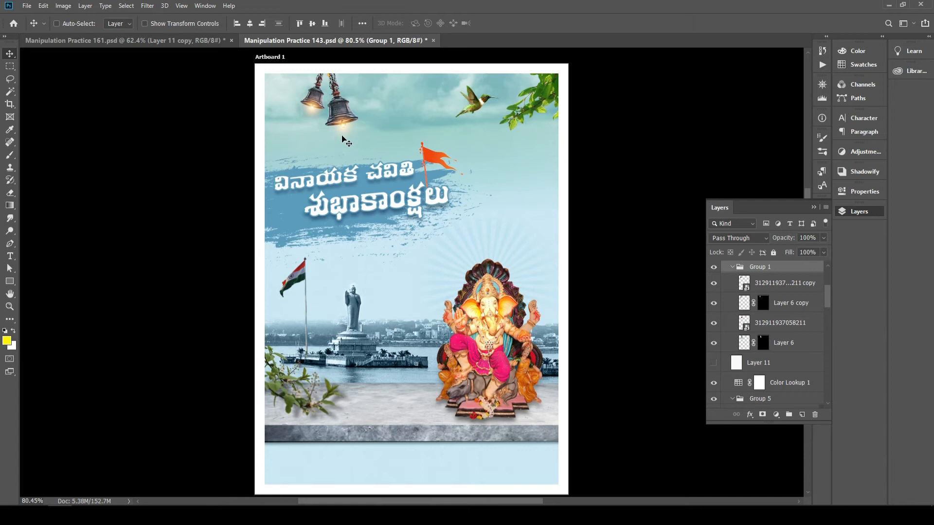
ctrl+click(432, 155)
ctrl+click(346, 107)
ctrl+click(467, 96)
ctrl+click(527, 100)
ctrl+click(503, 321)
ctrl+click(499, 244)
ctrl+click(503, 239)
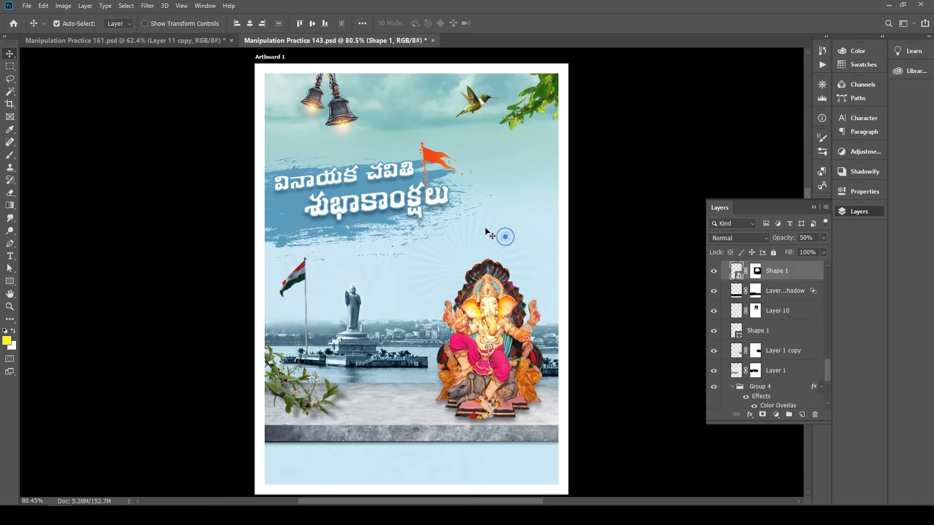
ctrl+click(328, 403)
ctrl+click(311, 399)
ctrl+click(349, 397)
drag(327, 389, 337, 396)
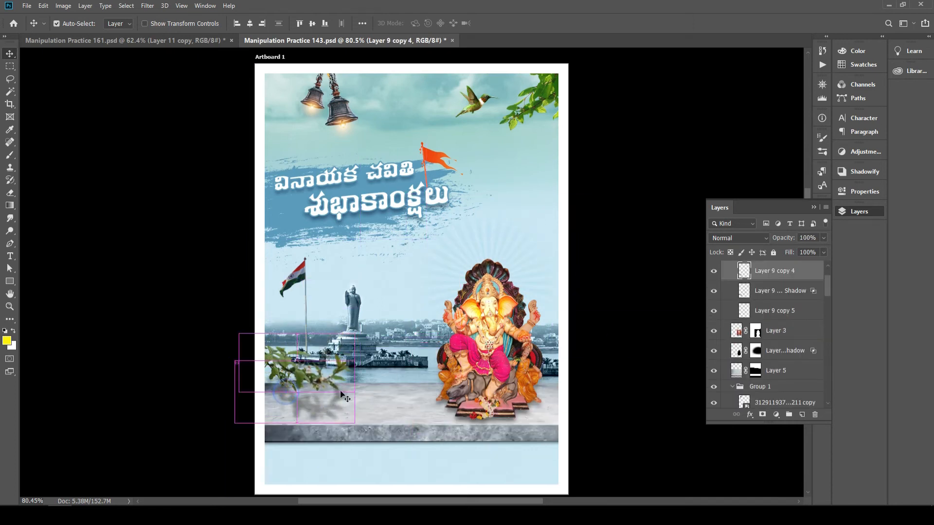
key(ctrl+z)
drag(354, 331, 376, 272)
key(ctrl+z)
drag(300, 269, 264, 240)
key(ctrl+z)
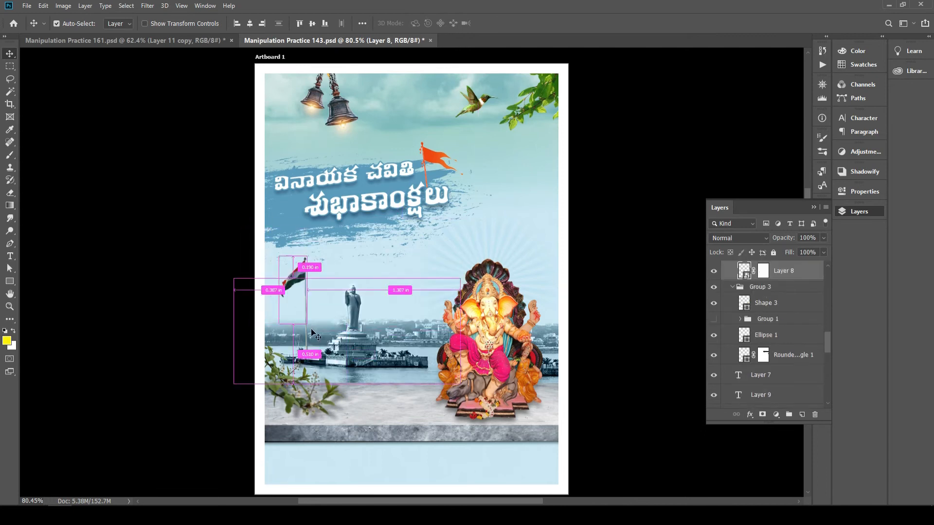
alt+drag(294, 282, 295, 309)
key(ctrl+z)
drag(355, 331, 369, 297)
key(ctrl+z)
mouse_move(491, 376)
mouse_down()
mouse_move(462, 340)
mouse_move(484, 382)
mouse_up()
key(ctrl+z)
key(ctrl+z)
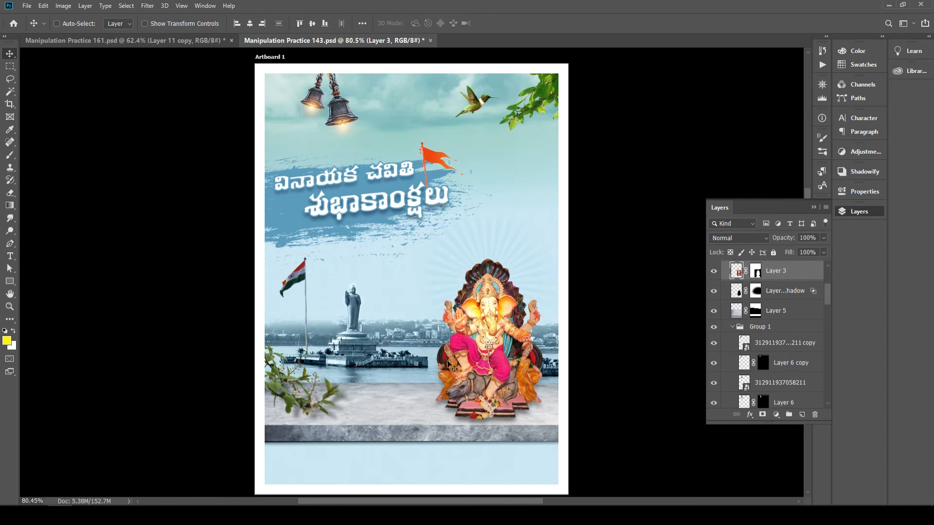
- Copy the hanging bells group from Manipulation Practice 143.psd into the duplicated artboard of Manipulation Practice 161.psd
right_click(345, 112)
click(389, 124)
drag(347, 107, 435, 203)
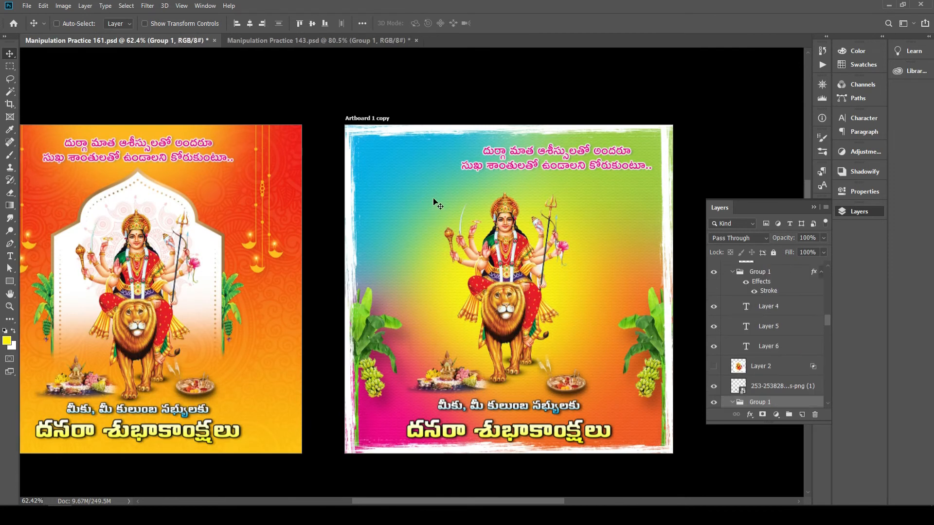
- Enlarge the bells group to about 154% and place it in the upper left corner of the duplicated artboard
key(ctrl+t)
key(Return)
drag(337, 159, 428, 180)
key(ctrl+t)
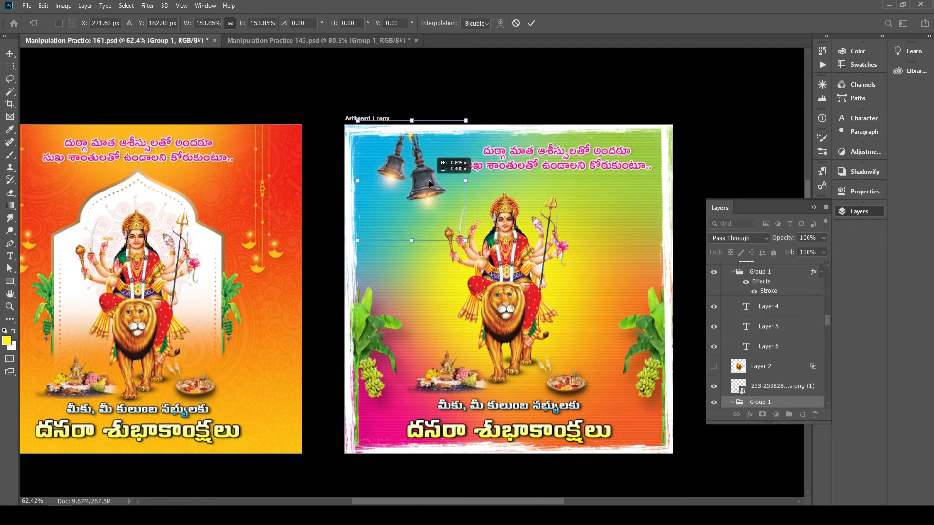
key(Return)
- Soften the light glows beneath the two bells by lowering their layer opacity to around 50–60%
scroll(449, 165, up, 2)
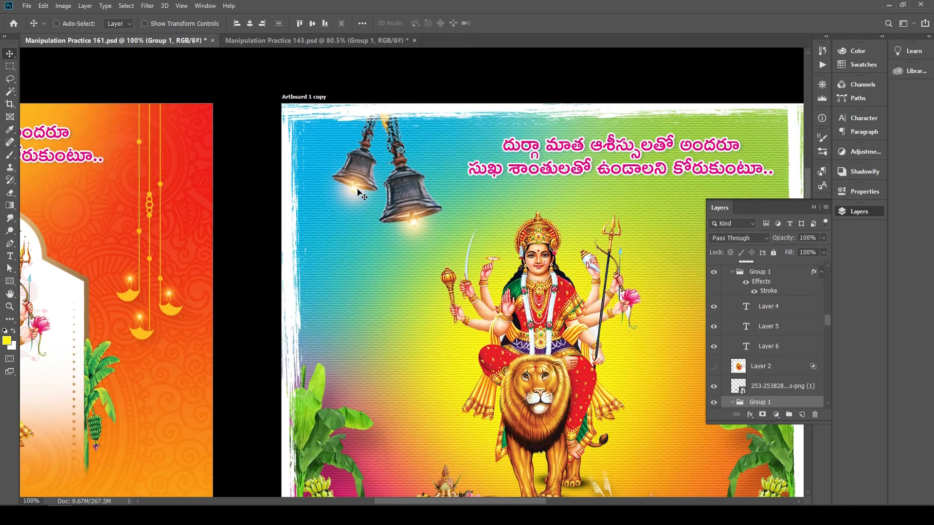
right_click(360, 195)
click(356, 199)
key(5)
drag(414, 228, 424, 225)
key(ctrl+z)
key(5)
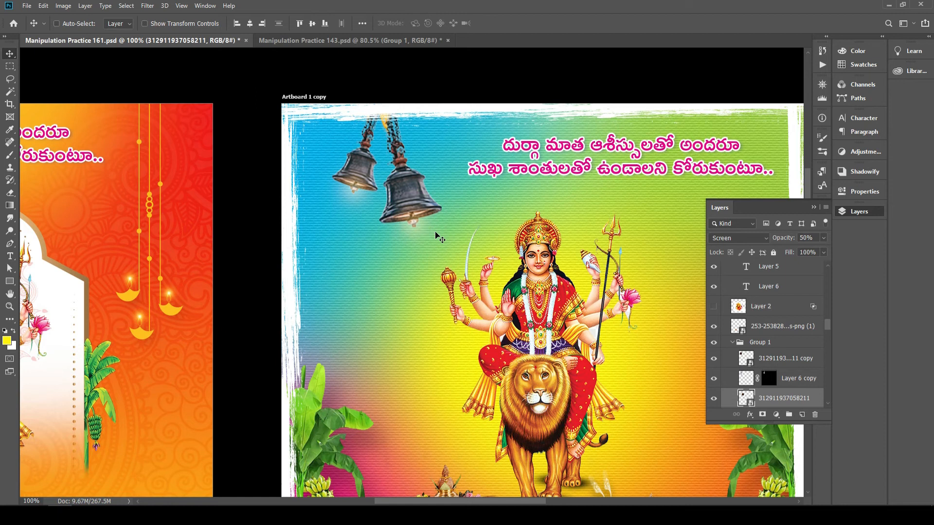
key(ctrl+minus)
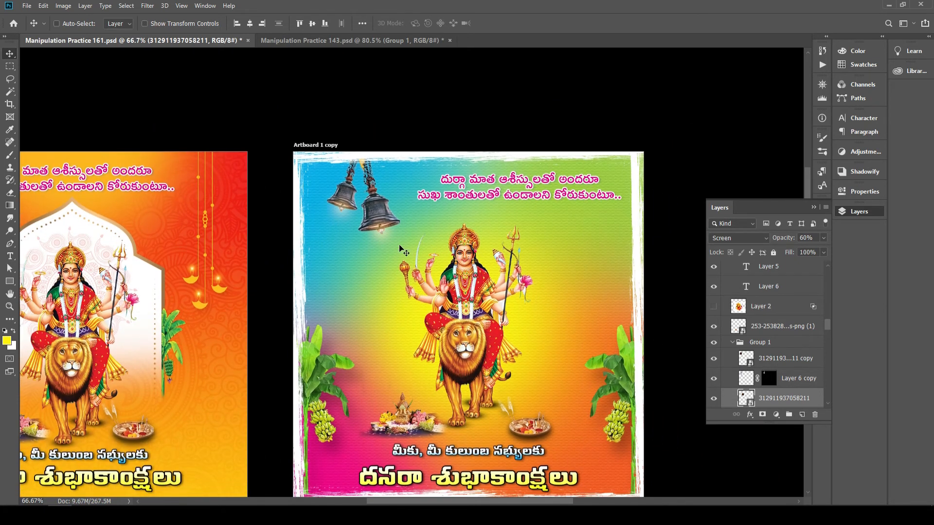
- Select the whole bells group and fine-tune its size and position near the upper left corner of the artboard
right_click(384, 206)
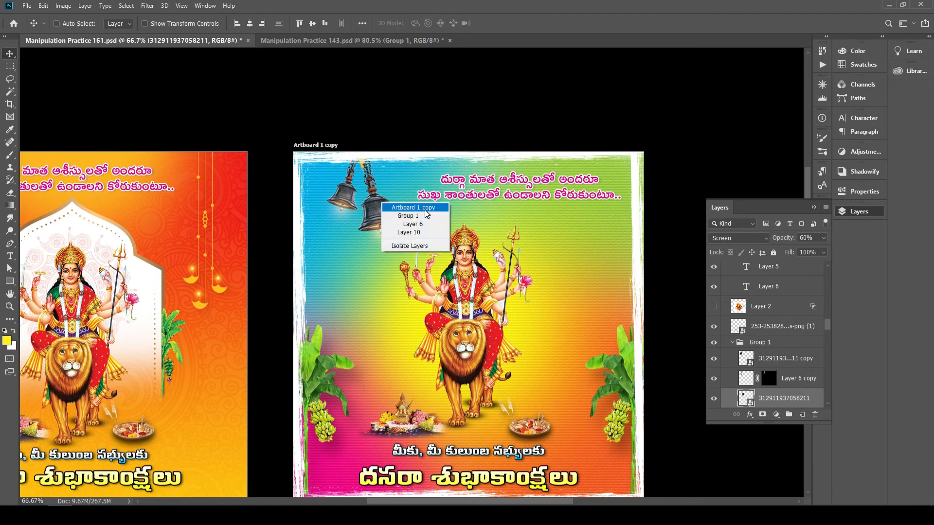
click(396, 209)
key(ctrl+t)
drag(424, 212, 369, 216)
key(Return)
key(ctrl+minus)
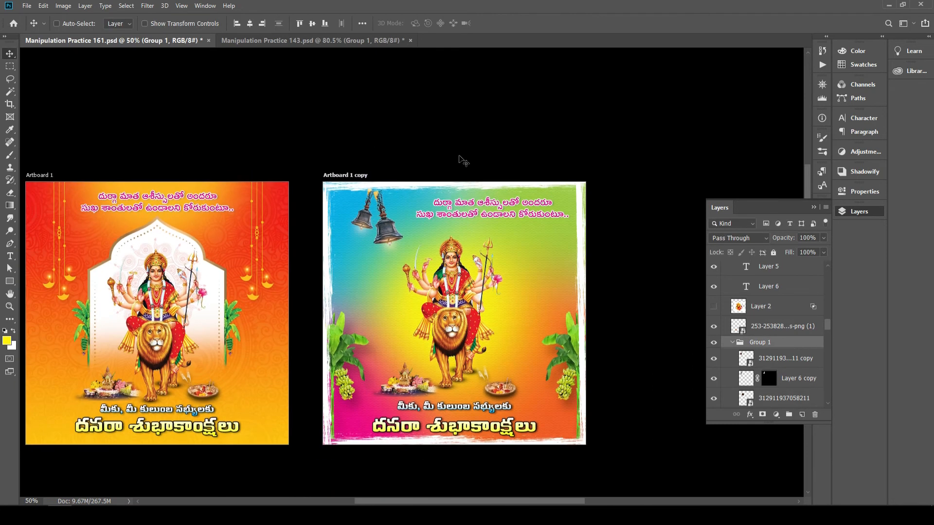
- Reposition the two-line pink blessing text at the top of the duplicated artboard, beside the bells
drag(530, 216, 523, 219)
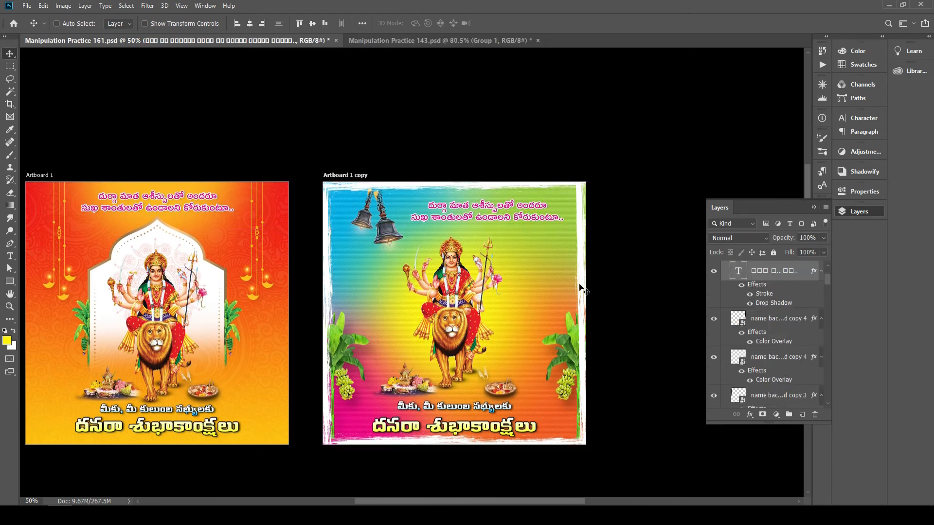
scroll(393, 344, down, 3)
scroll(497, 292, up, 2)
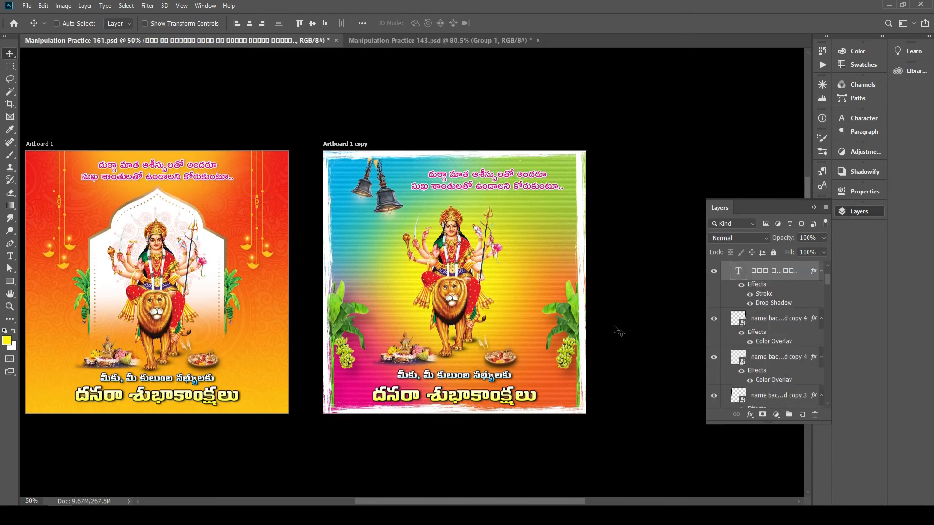
key(ctrl+minus)
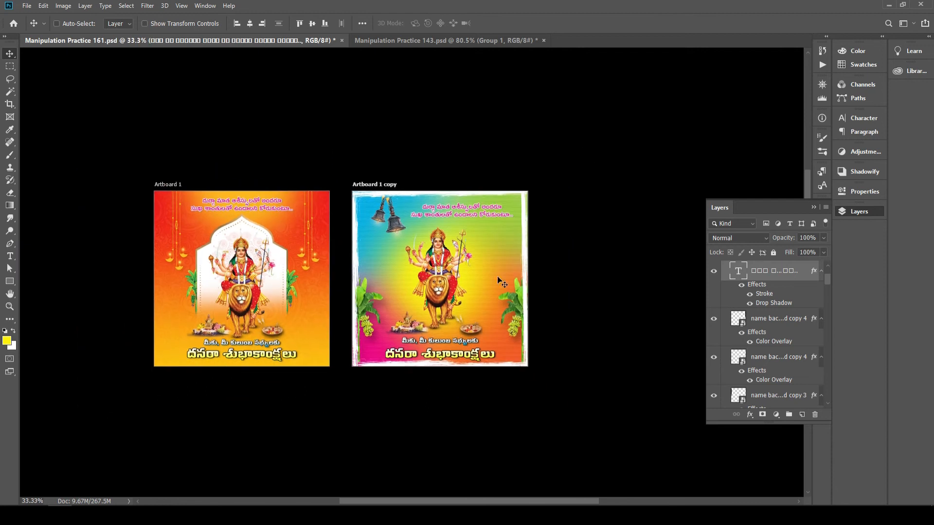
click(860, 212)
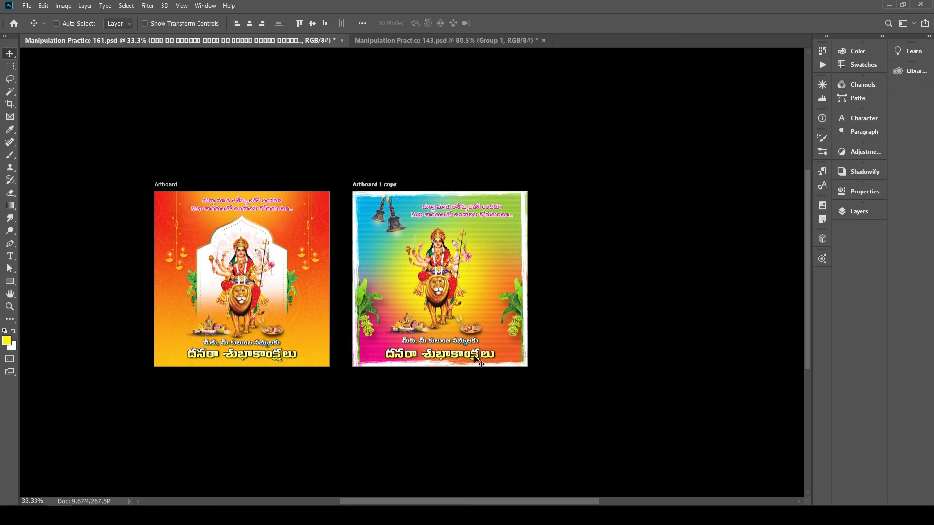
scroll(460, 361, up, 1)
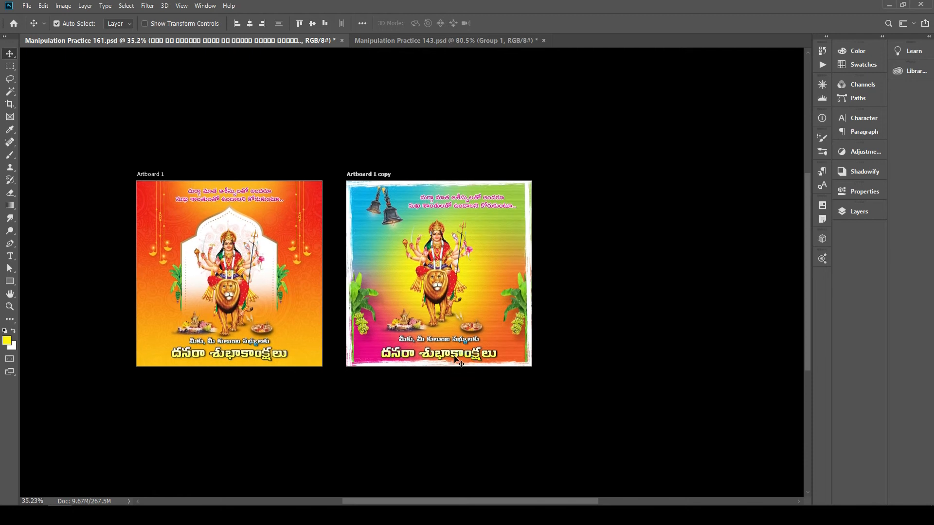
key(shift+Right)
key(shift+Up)
key(shift+Right)
- Move the large yellow Dasara greeting at the bottom of the duplicated artboard slightly upward
mouse_move(456, 360)
mouse_down()
mouse_move(456, 334)
mouse_move(455, 357)
mouse_move(454, 347)
mouse_up()
key(Up)
key(Up)
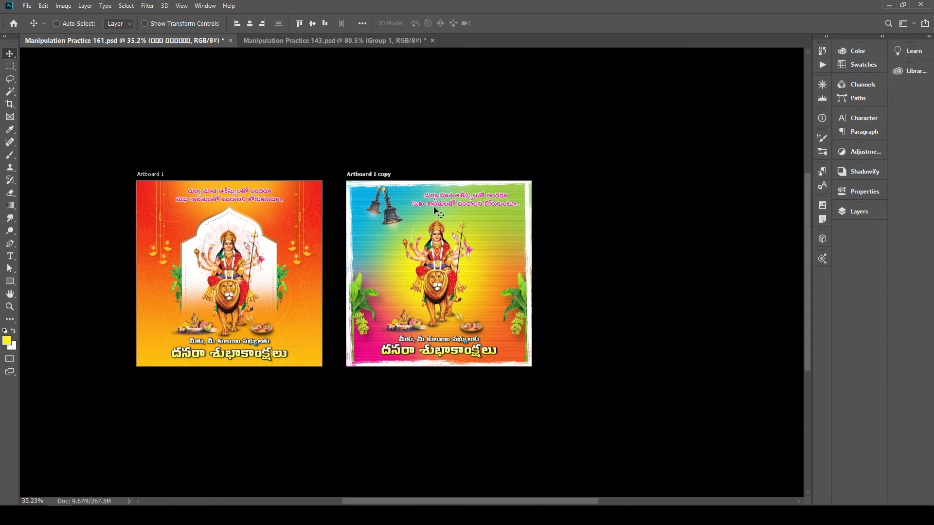
- Draw a yellow rectangle of about 525 × 583 px without stroke directly above Layer 10, behind the goddess
ctrl+click(467, 265)
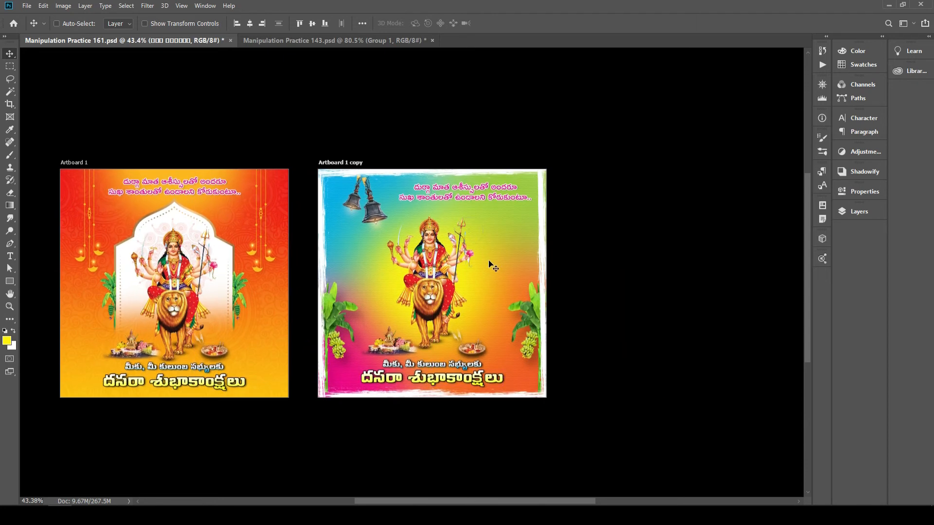
drag(481, 258, 486, 267)
right_click(485, 270)
right_click(511, 248)
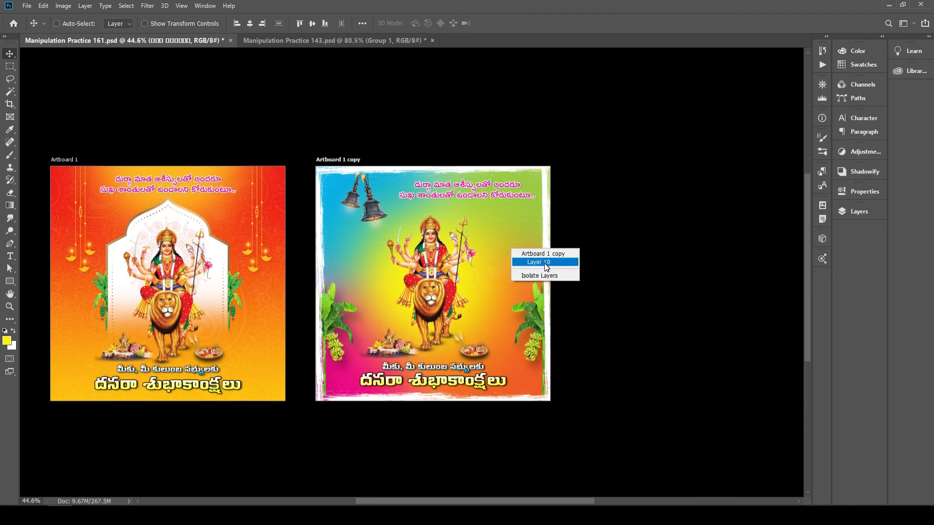
click(546, 263)
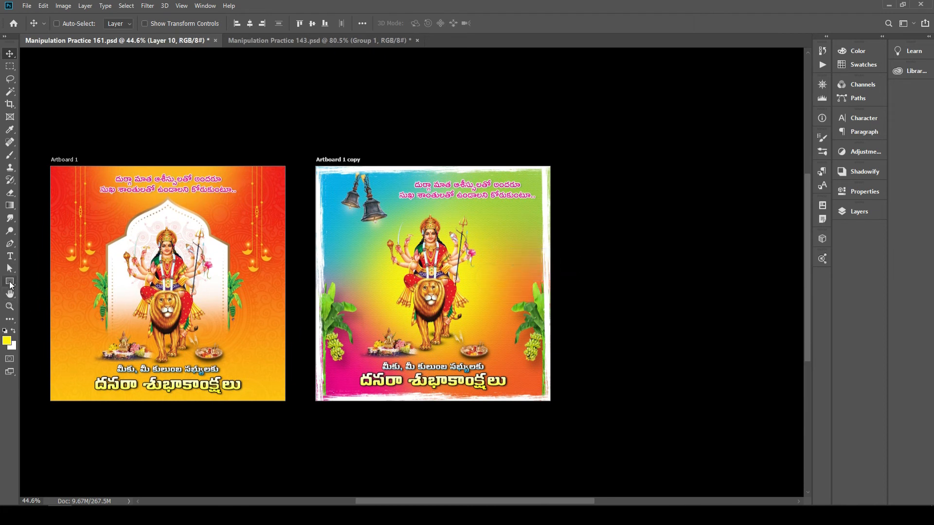
click(9, 282)
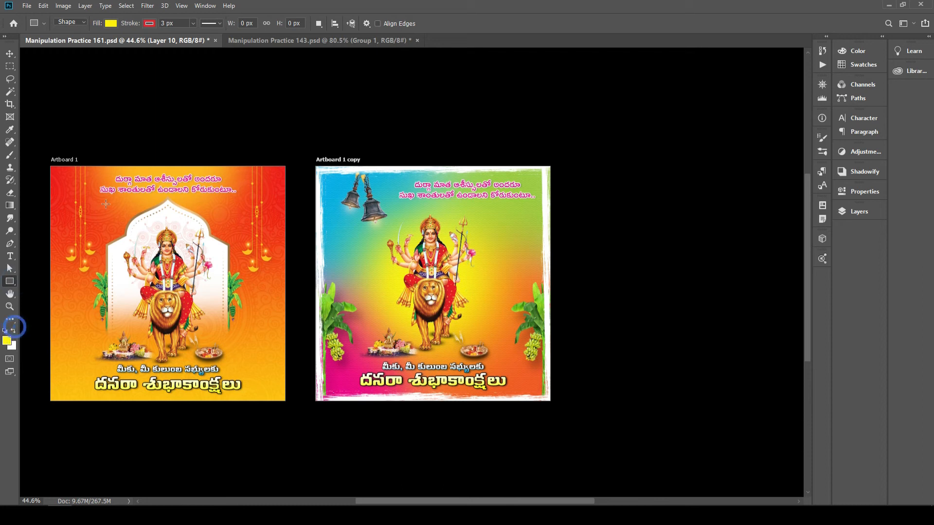
click(150, 23)
click(100, 42)
drag(377, 205, 490, 331)
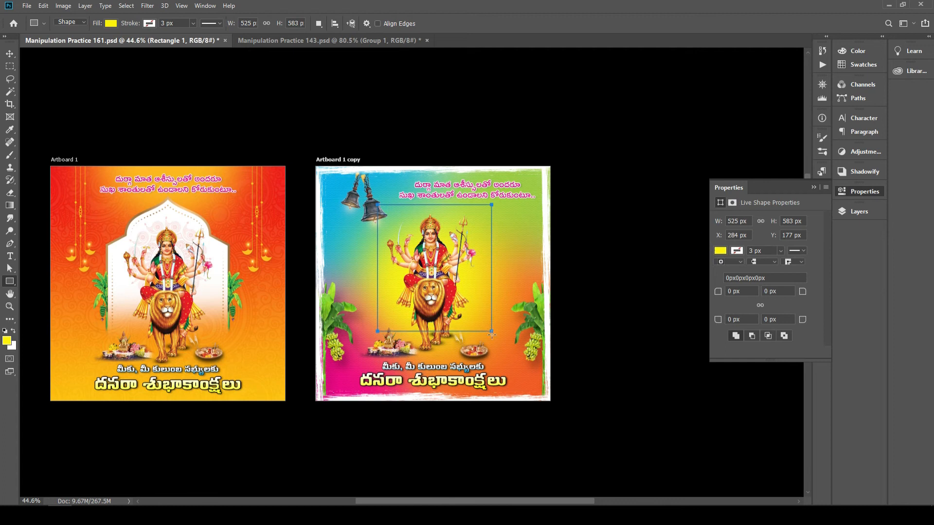
- Centre the yellow rectangle horizontally and vertically on the duplicated artboard
key(v)
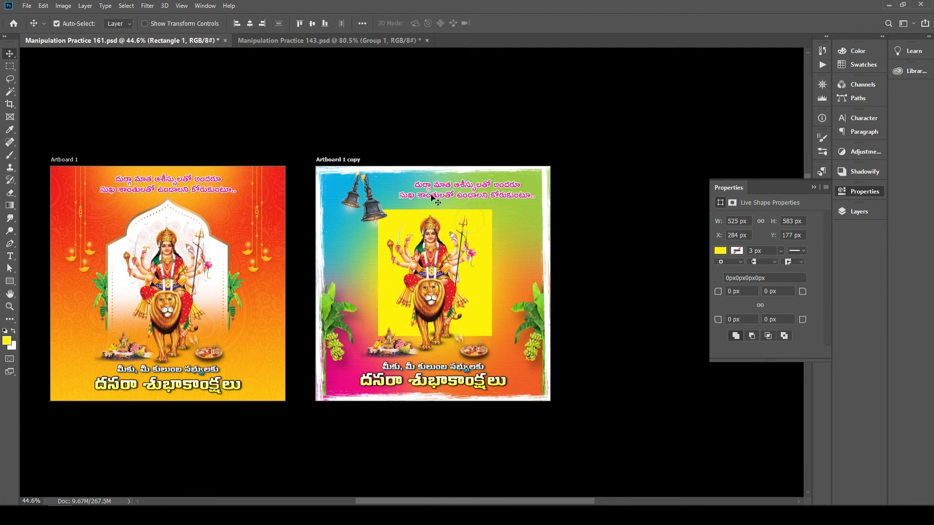
key(ctrl+a)
click(250, 23)
click(310, 25)
key(ctrl+d)
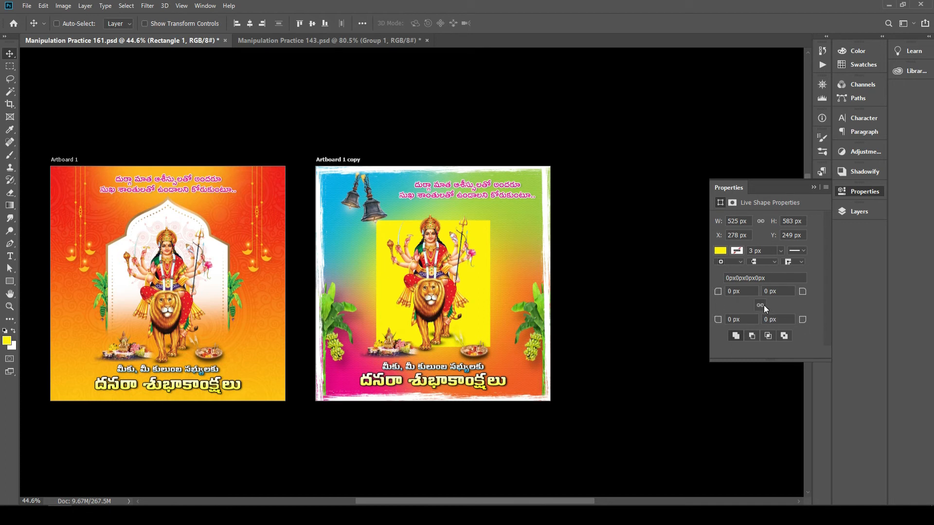
- Try a 262.5 px radius on all four corners of the yellow rectangle
click(739, 291)
text(262.5)
key(Tab)
key(Tab)
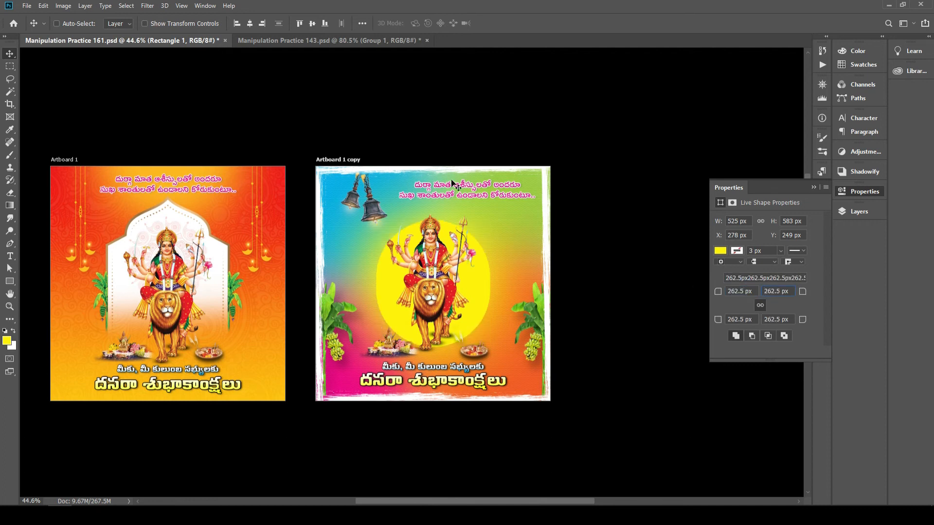
key(ctrl+z)
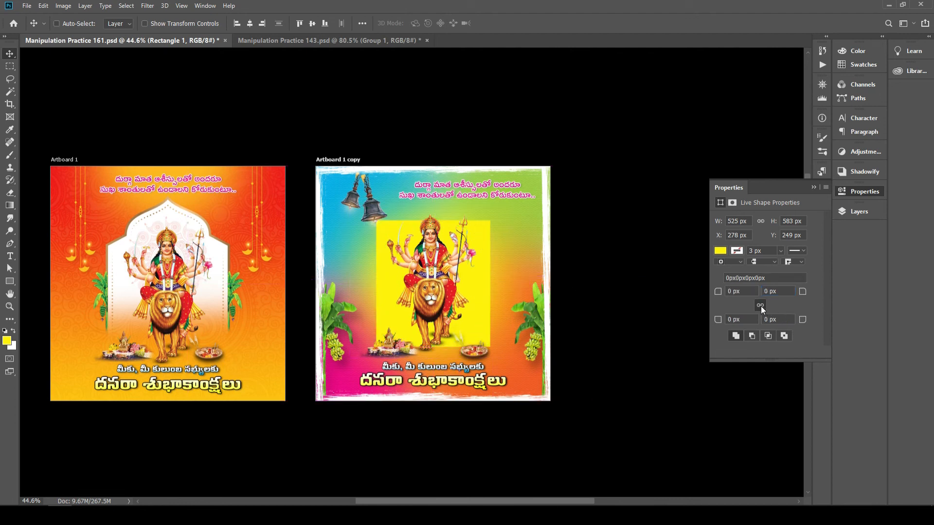
- Try a 100 px radius on only the two upper corners of the yellow rectangle
click(740, 291)
text(100)
key(Tab)
text(100)
key(Tab)
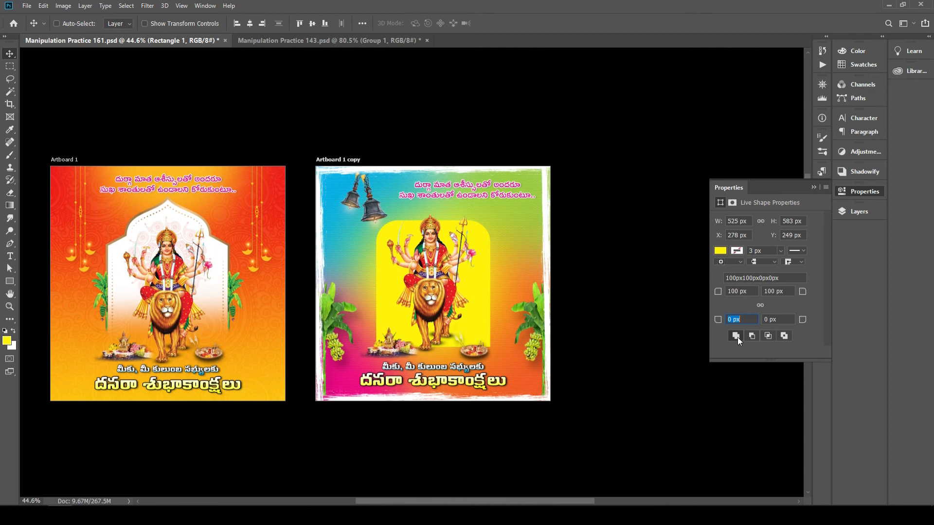
- Try larger radii of 200 px and 300 px on the rectangle's two upper corners
click(734, 294)
text(200)
key(Tab)
text(200)
key(Tab)
key(shift+Tab)
key(shift+Tab)
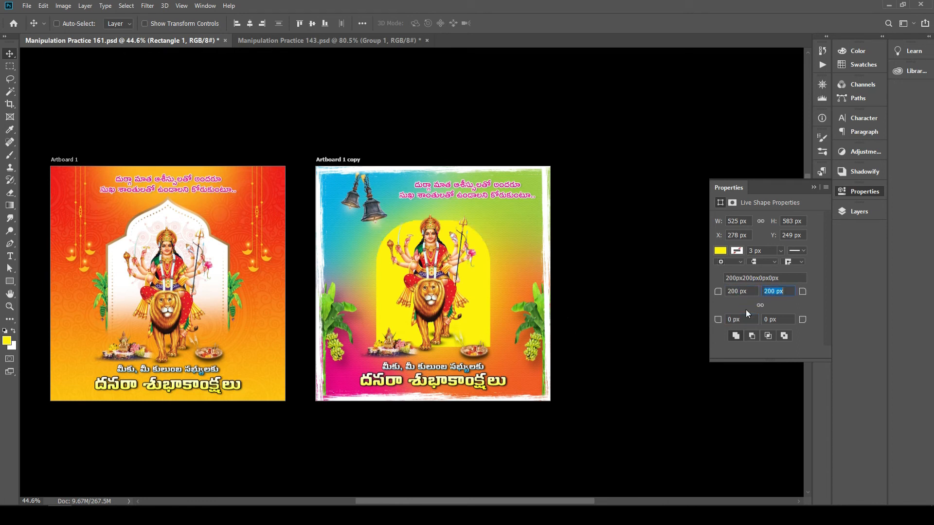
text(300)
key(Tab)
text(300)
key(Tab)
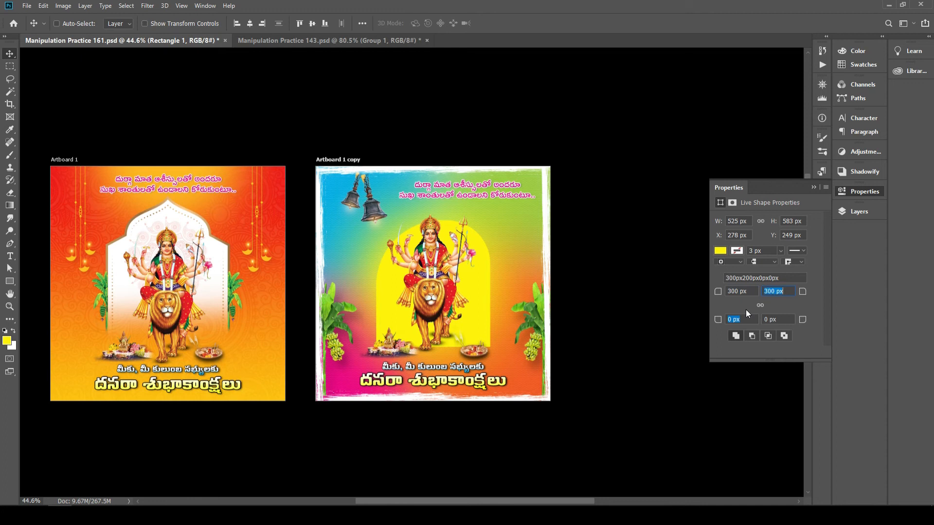
- Set the radius of the rectangle's two upper corners to 250 px to form an arch
click(755, 291)
text(250)
key(Tab)
text(250)
key(Return)
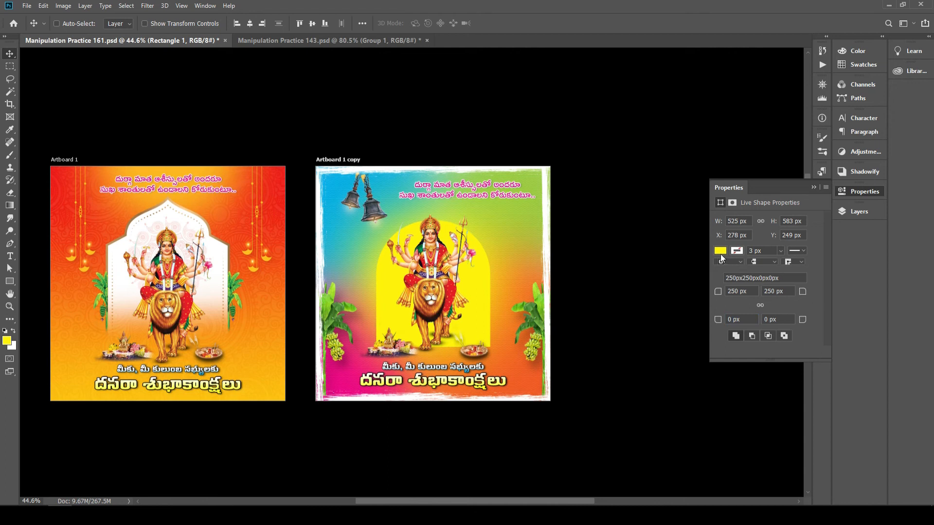
- Fill the arch with white and move it up behind the goddess, centred horizontally on the artboard
click(13, 331)
key(alt+BackSpace)
drag(485, 298, 481, 285)
click(251, 23)
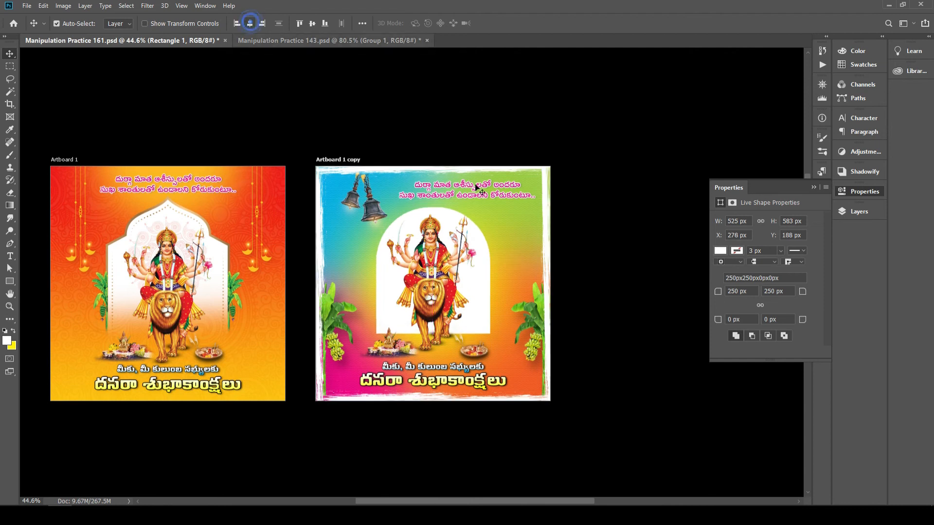
key(ctrl+plus)
key(ctrl+plus)
key(ctrl+plus)
key(ctrl+minus)
key(F7)
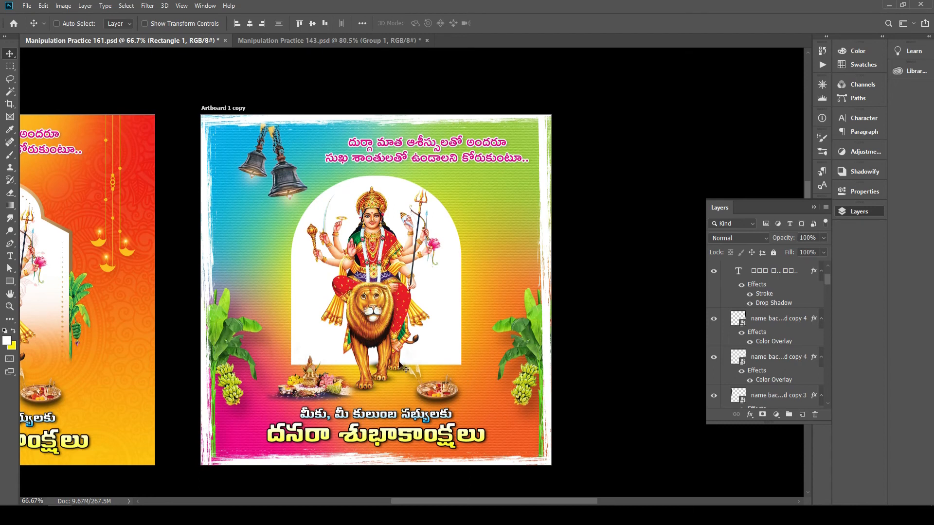
key(F7)
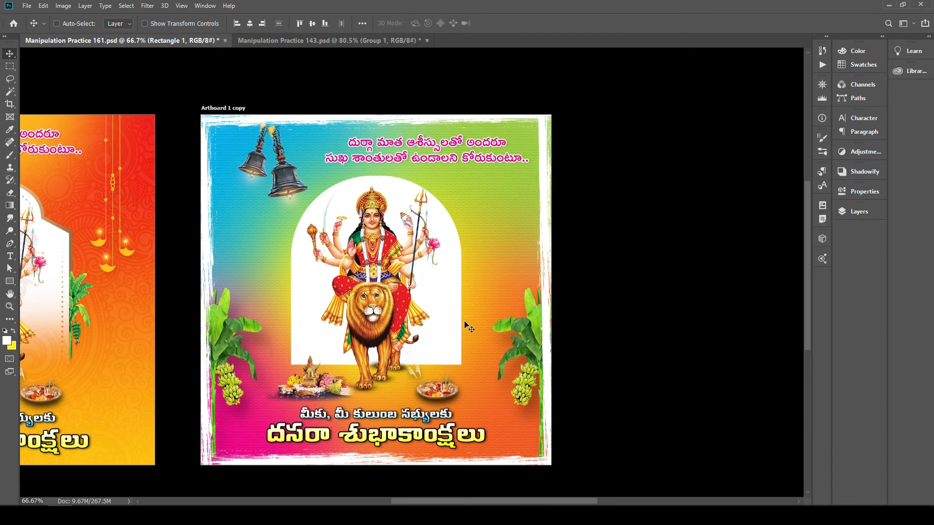
key(F7)
drag(457, 332, 457, 302)
key(ctrl+z)
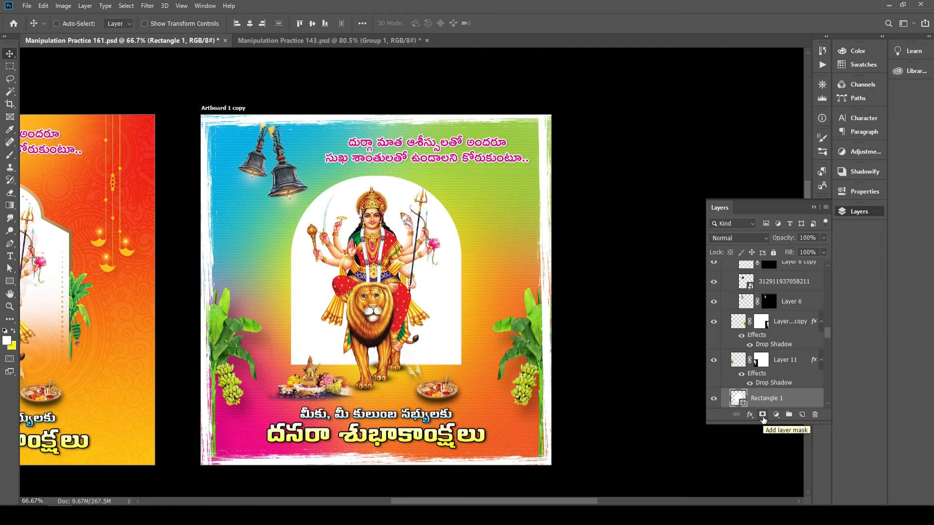
drag(442, 294, 445, 276)
key(ctrl+z)
drag(455, 324, 451, 316)
key(ctrl+z)
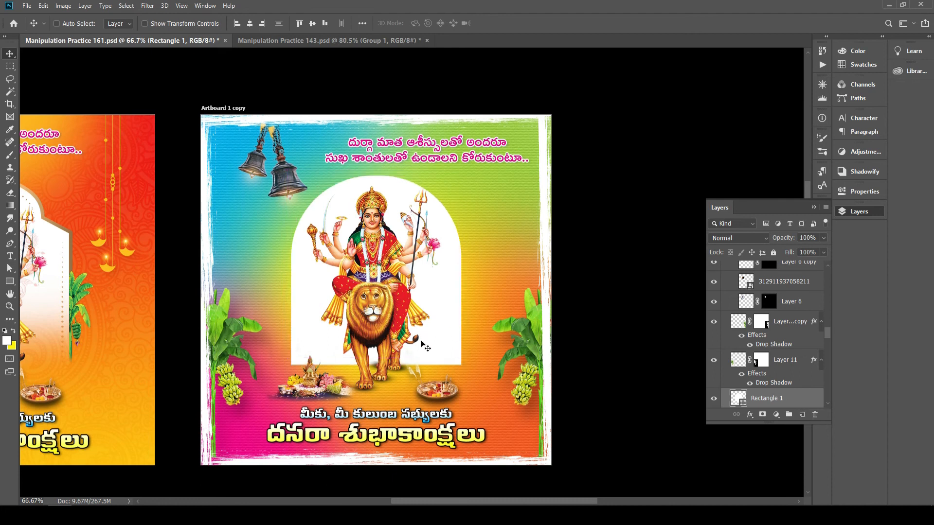
- Try to cut away the arch's lower part with a curved Pen path and load the result as a selection
key(p)
drag(490, 245, 433, 305)
drag(287, 295, 243, 258)
drag(328, 459, 430, 460)
key(ctrl+Return)
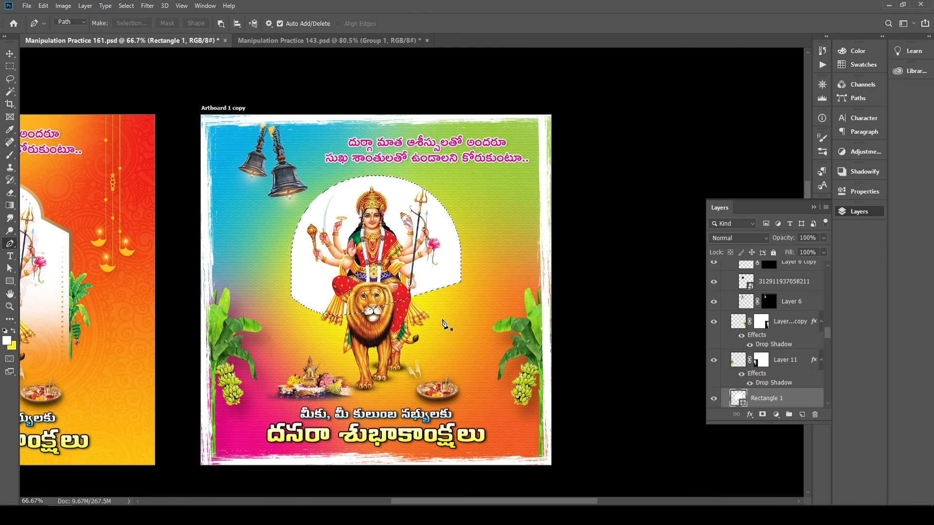
- Undo the selection and every point of the curved pen path across the arch
key(ctrl+z)
key(ctrl+z)
key(ctrl+z)
key(ctrl+z)
key(ctrl+z)
key(ctrl+z)
key(ctrl+z)
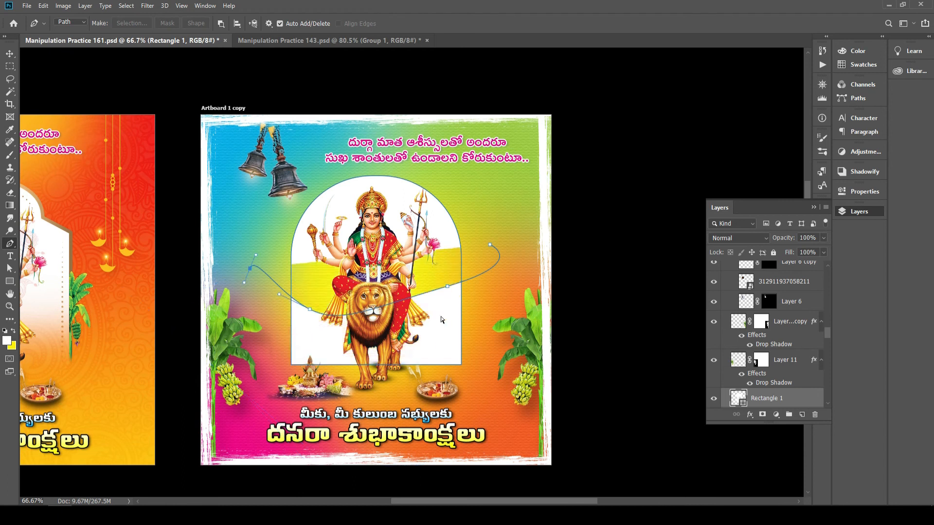
key(ctrl+z)
key(ctrl+z)
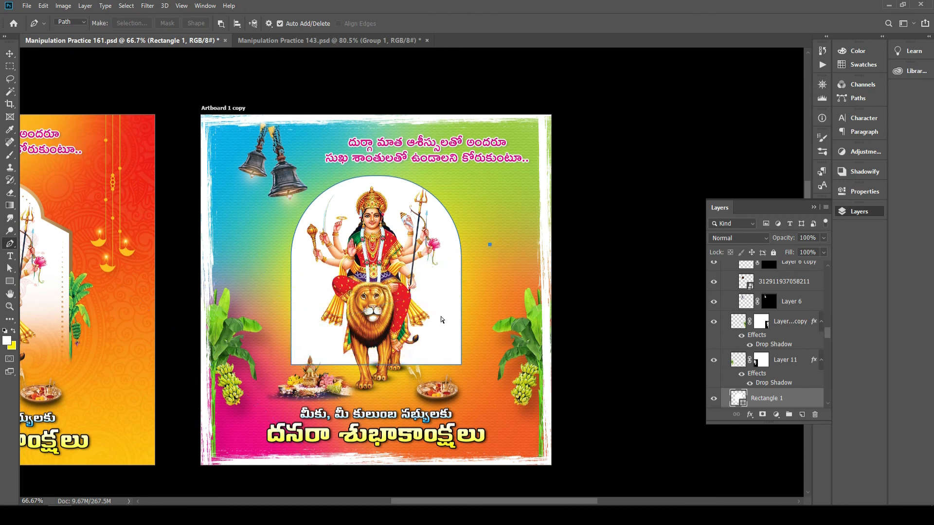
key(ctrl+z)
key(ctrl+z)
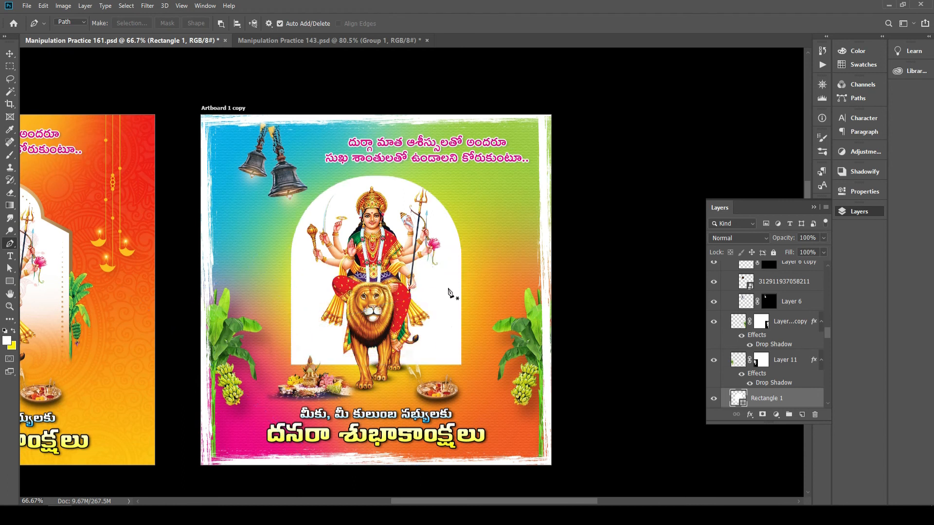
- Add a layer mask to the white arch layer, Rectangle 1
key(v)
key(ctrl)
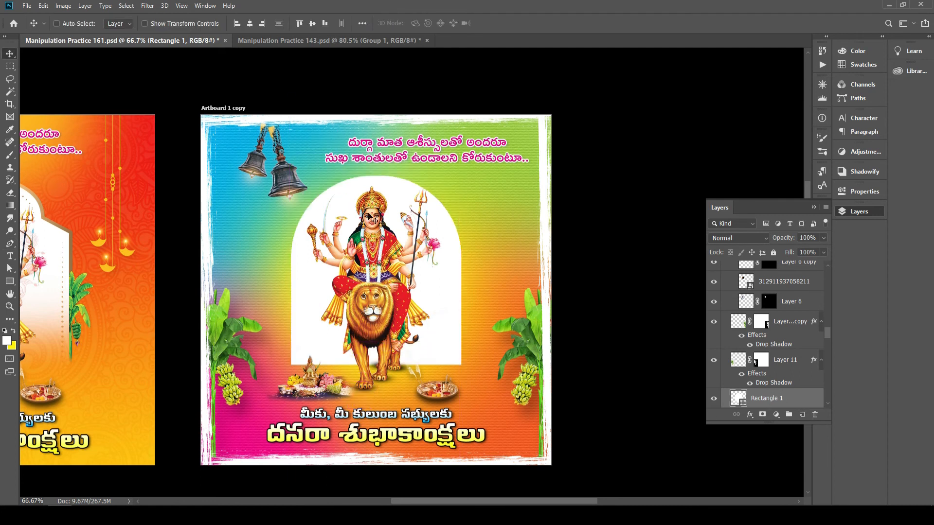
click(762, 414)
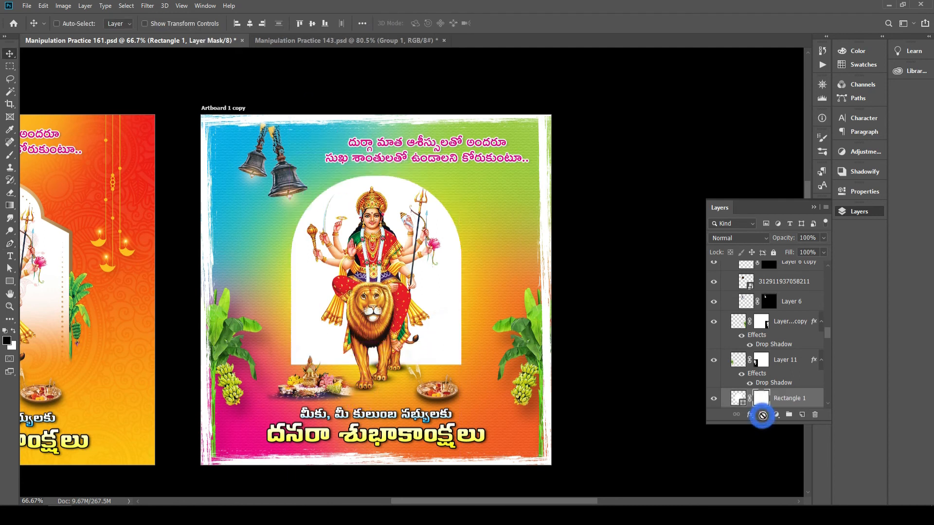
- Apply a vertical white-to-black linear gradient to the arch's mask so its lower part fades into the background
click(8, 340)
click(726, 261)
key(Return)
key(x)
key(g)
drag(379, 347, 386, 266)
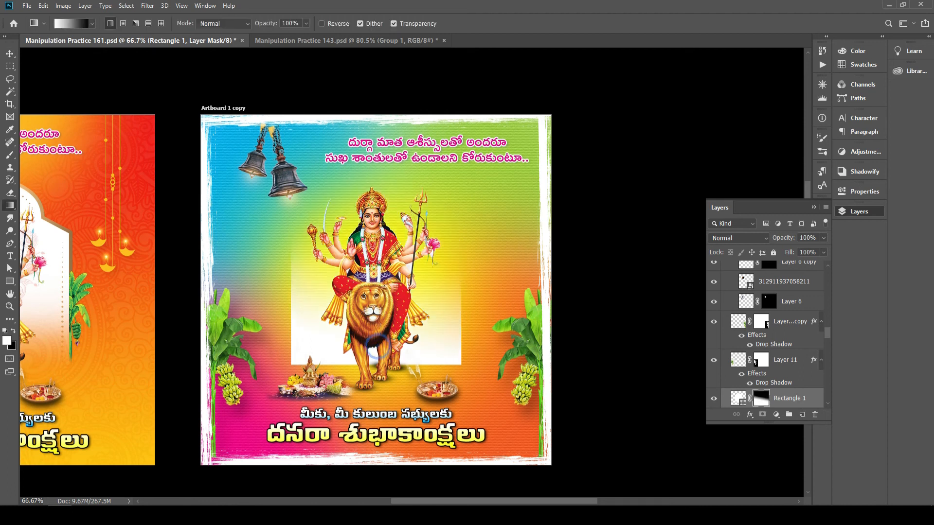
key(ctrl+z)
drag(377, 210, 380, 318)
drag(385, 223, 385, 338)
drag(382, 211, 385, 336)
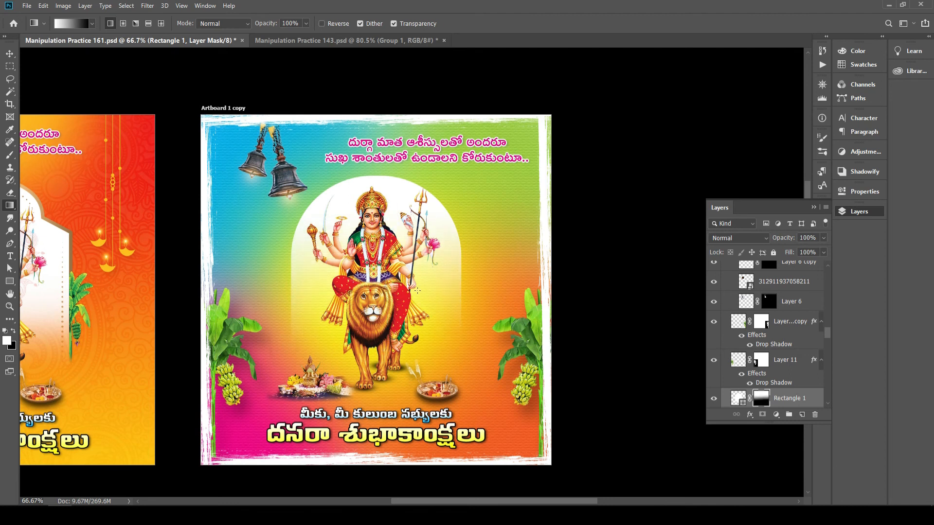
- Try moving the faded arch slightly downward behind the goddess
key(v)
drag(385, 200, 392, 219)
key(ctrl+z)
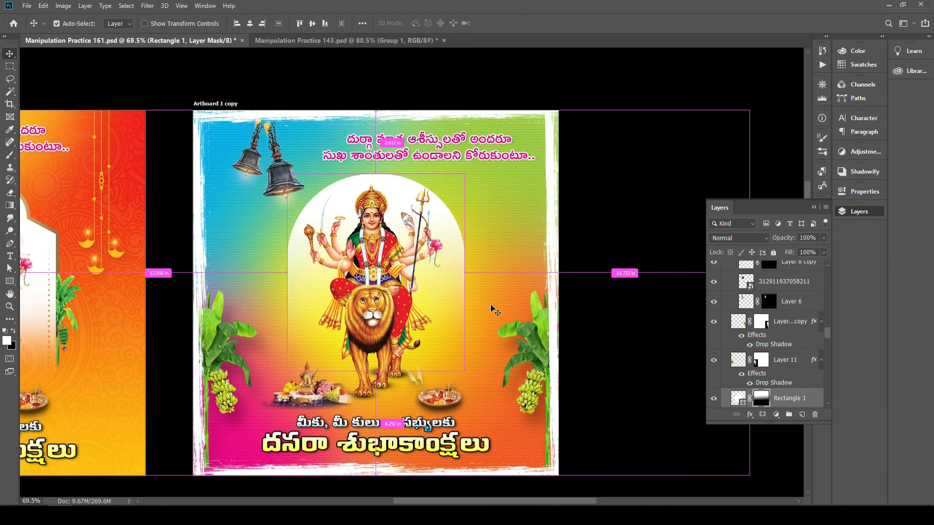
- Duplicate the faded arch and scale the copy up slightly around the original
key(ctrl+j)
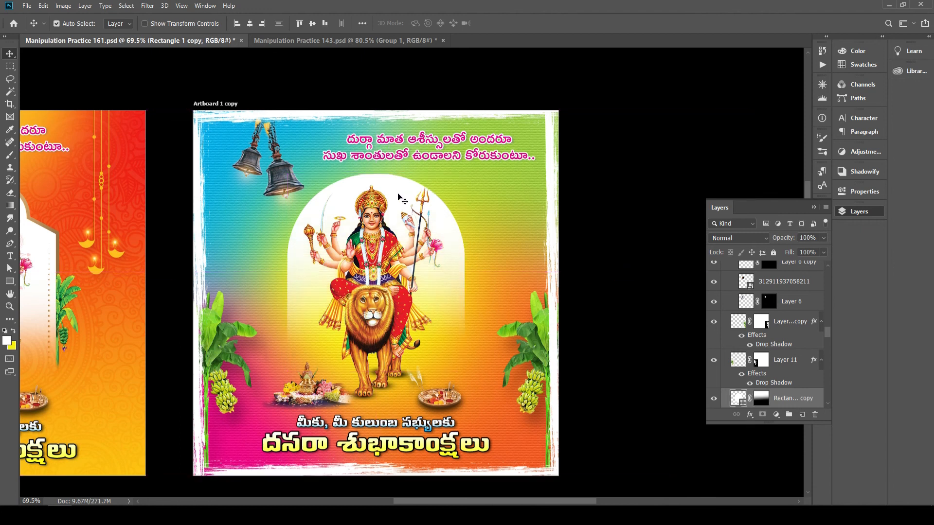
key(ctrl+t)
drag(465, 174, 471, 167)
key(Return)
- Place the enlarged arch copy below Rectangle 1 in the layer order and set its opacity to 20%
scroll(798, 380, down, 3)
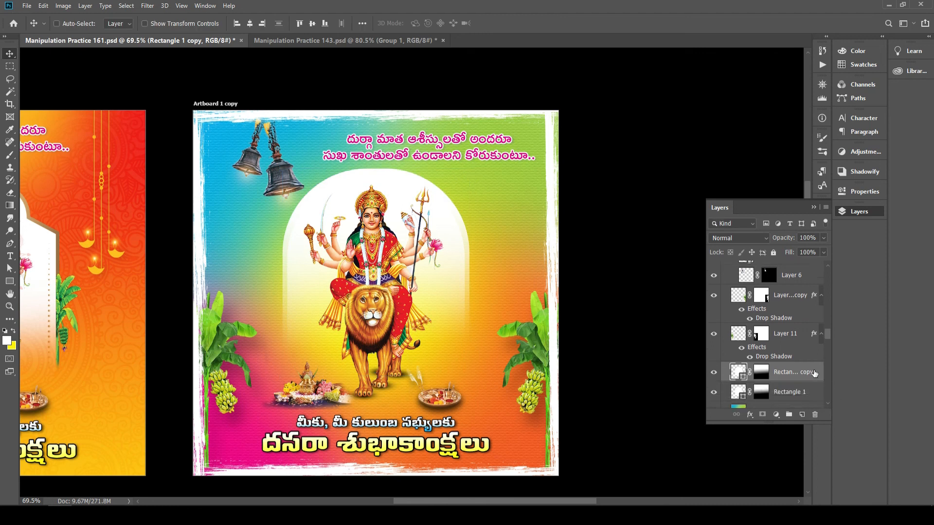
click(792, 369)
drag(788, 347, 789, 377)
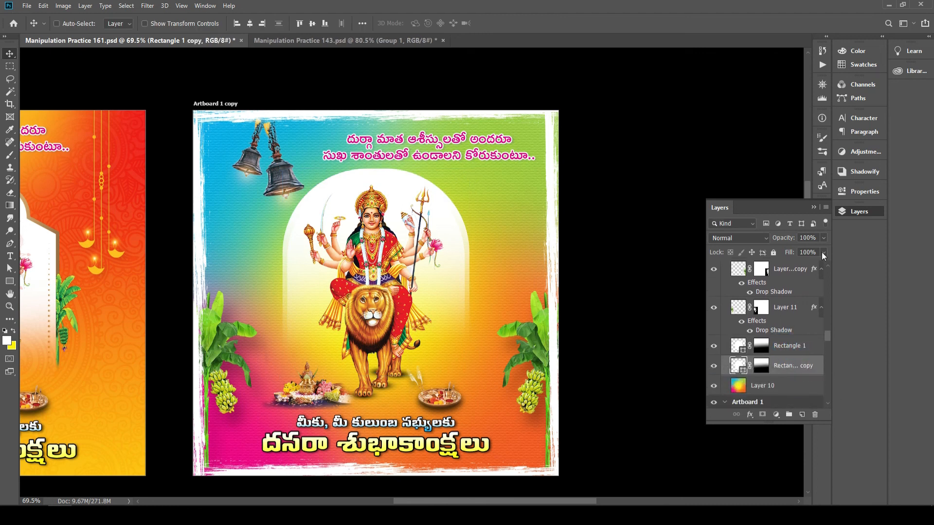
drag(824, 239, 794, 251)
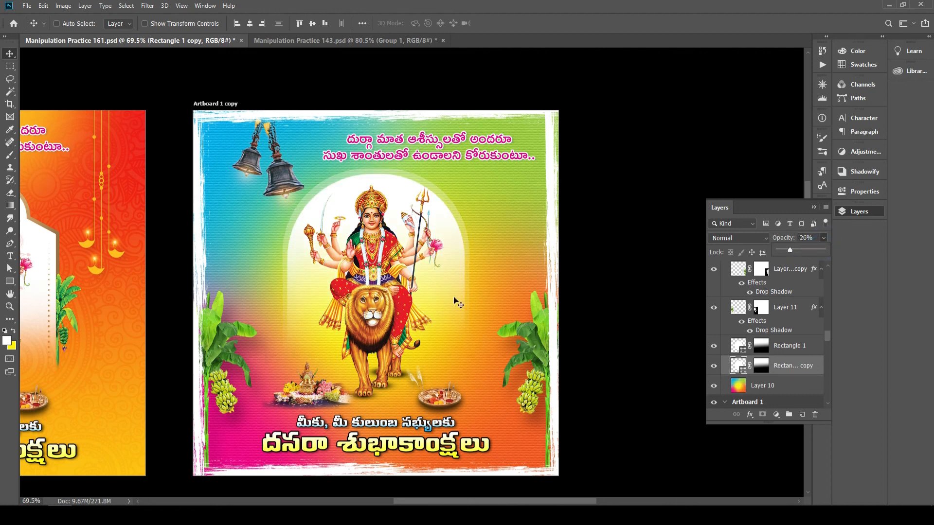
drag(818, 238, 703, 252)
text(20)
key(Return)
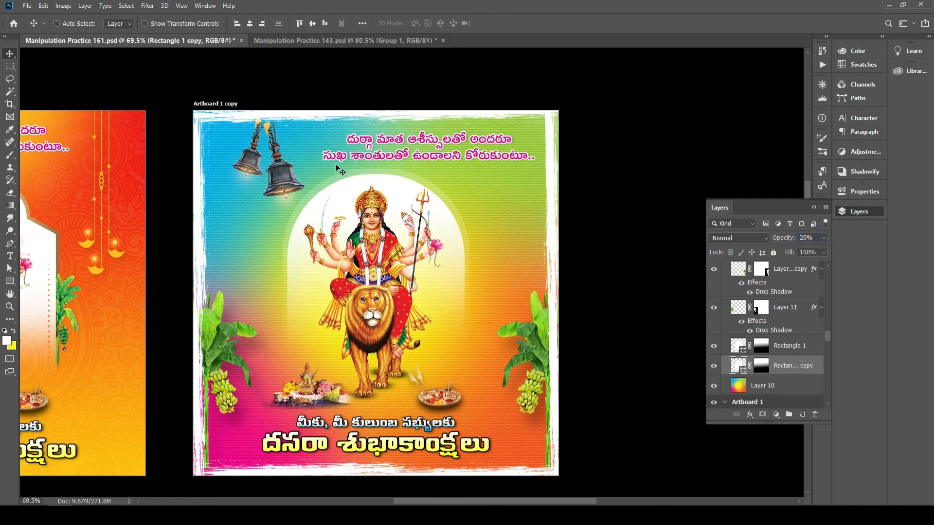
- Refine the size of the translucent arch copy and select it together with the original arch layer
key(ctrl+t)
mouse_move(472, 166)
mouse_down()
mouse_move(487, 150)
mouse_move(475, 174)
mouse_up()
key(Return)
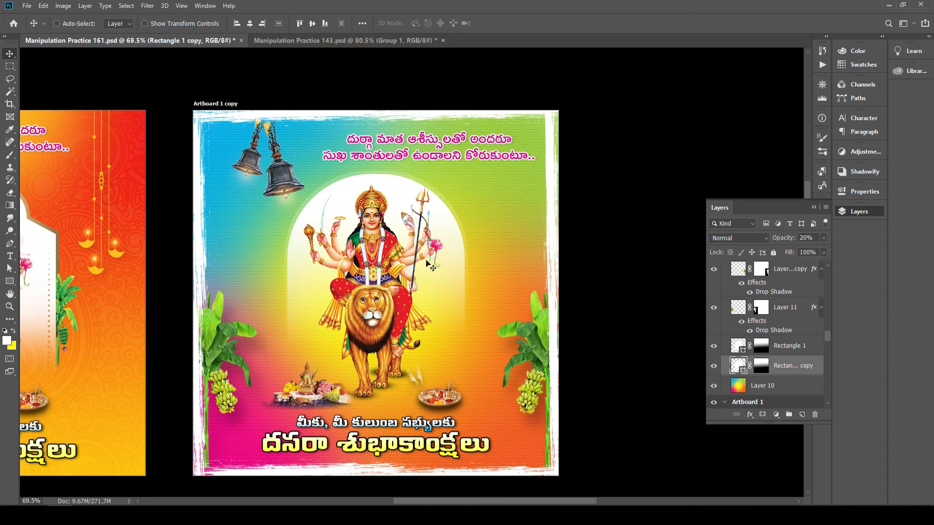
shift+click(791, 346)
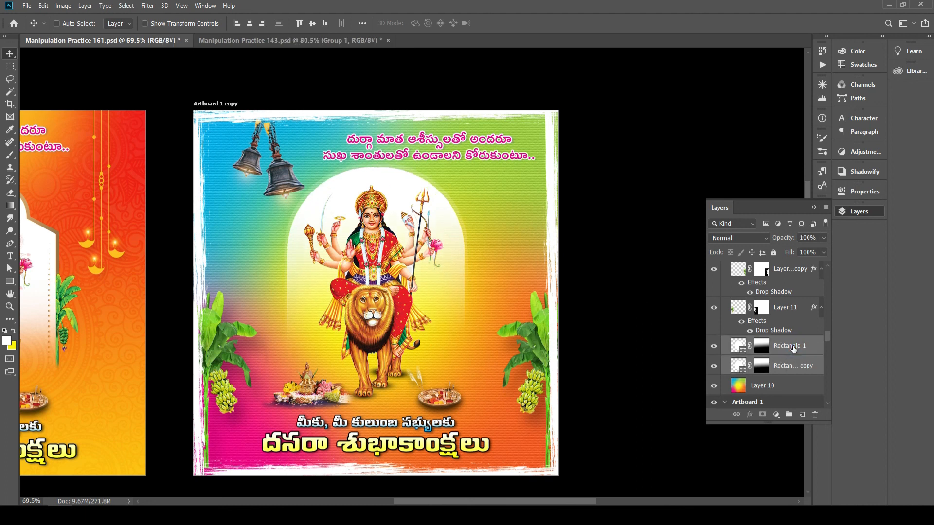
- View both artboards side by side and save the Manipulation Practice 161 document
key(ctrl+minus)
key(ctrl+minus)
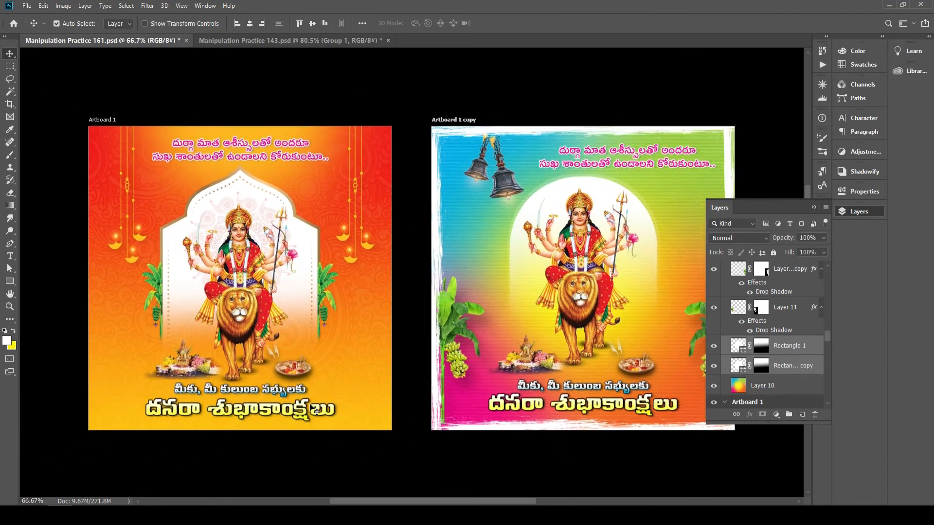
click(862, 214)
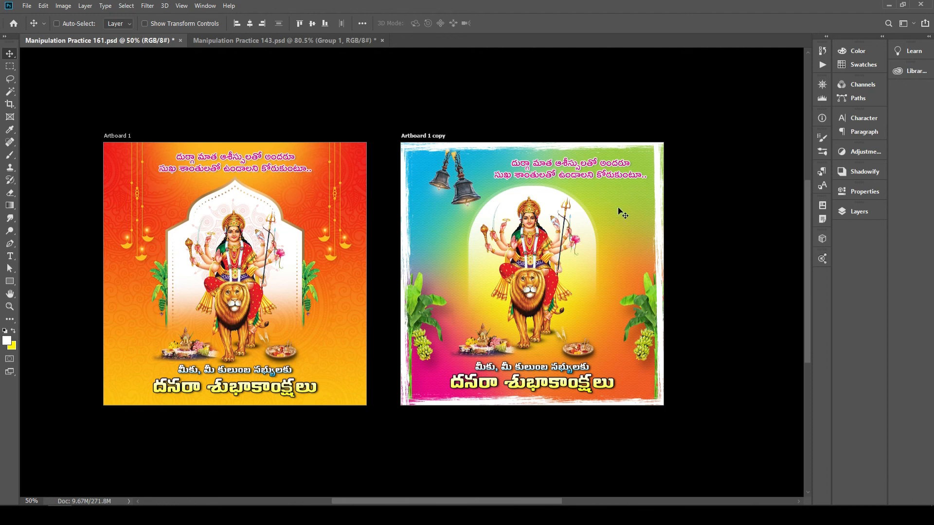
click(575, 168)
key(ctrl+plus)
key(ctrl+minus)
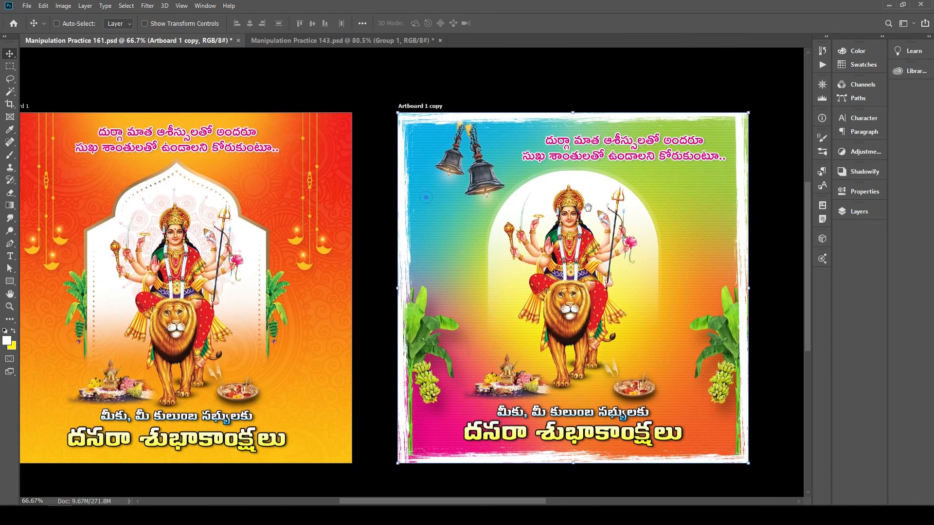
key(ctrl+s)
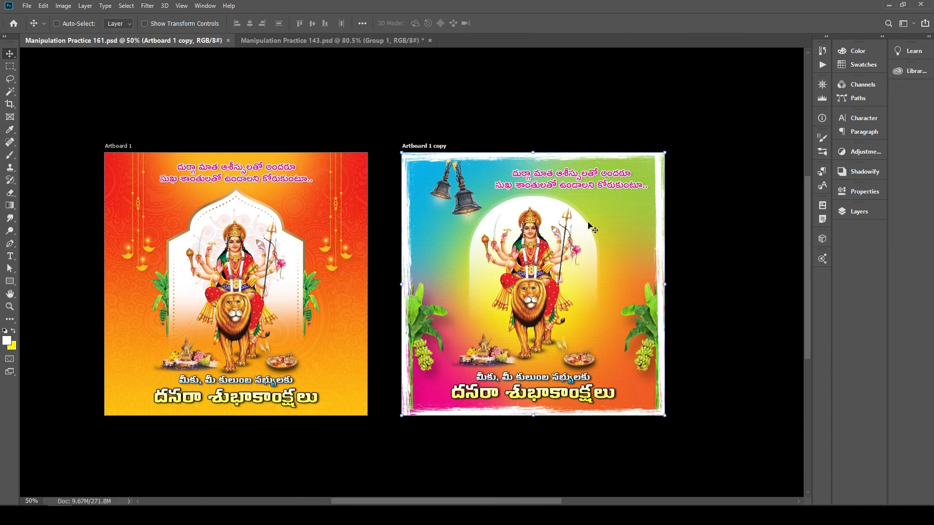